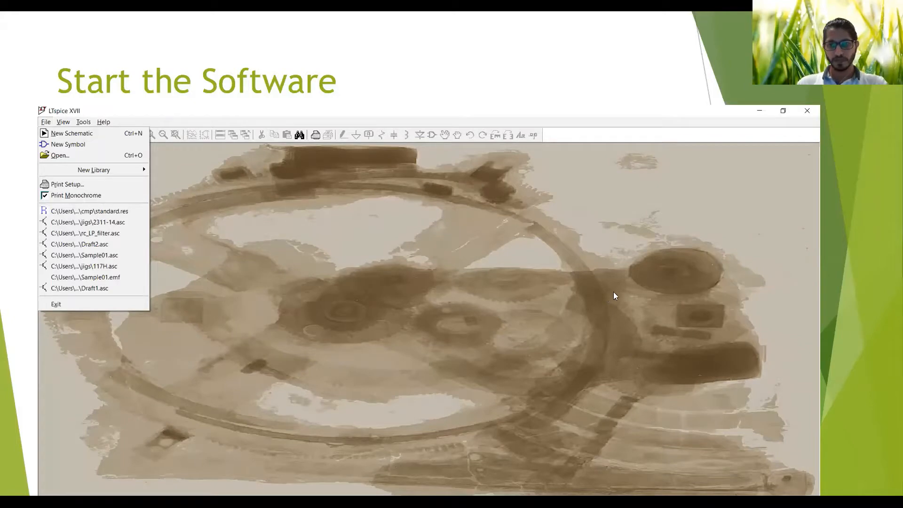
Step: Switch to the browser, download LTspice for Windows 7, 8 and 10, and run the LTspiceXVII.exe installer
{"action": "key", "text": "alt+Tab"}
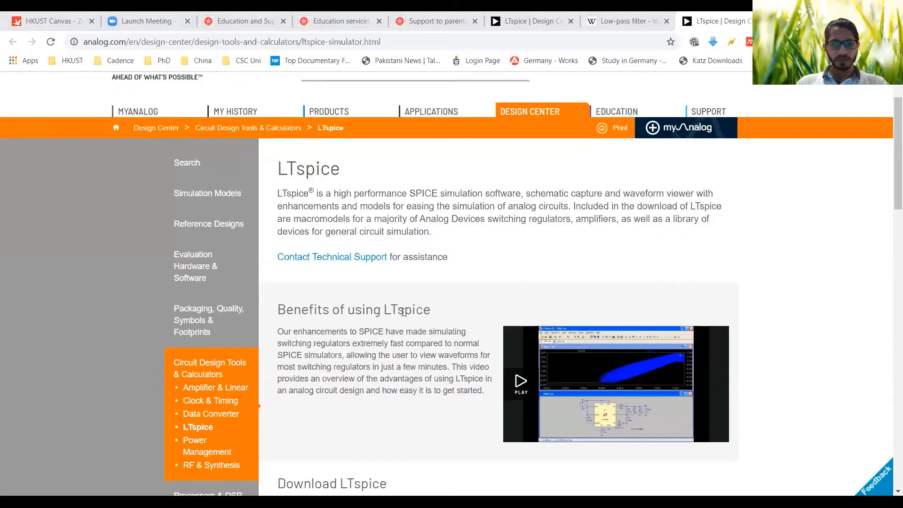
{"action": "scroll", "coordinate": [405, 297], "scroll_direction": "down", "scroll_amount": 4}
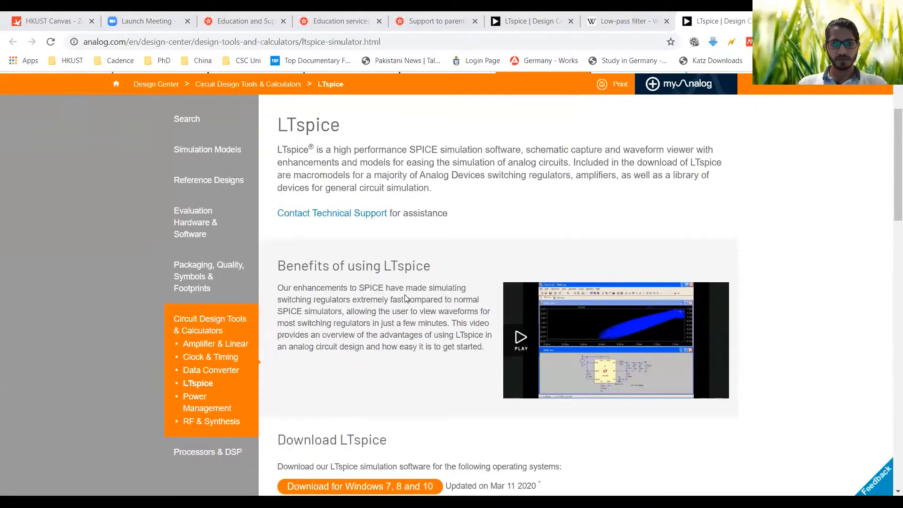
{"action": "scroll", "coordinate": [407, 299], "scroll_direction": "down", "scroll_amount": 1}
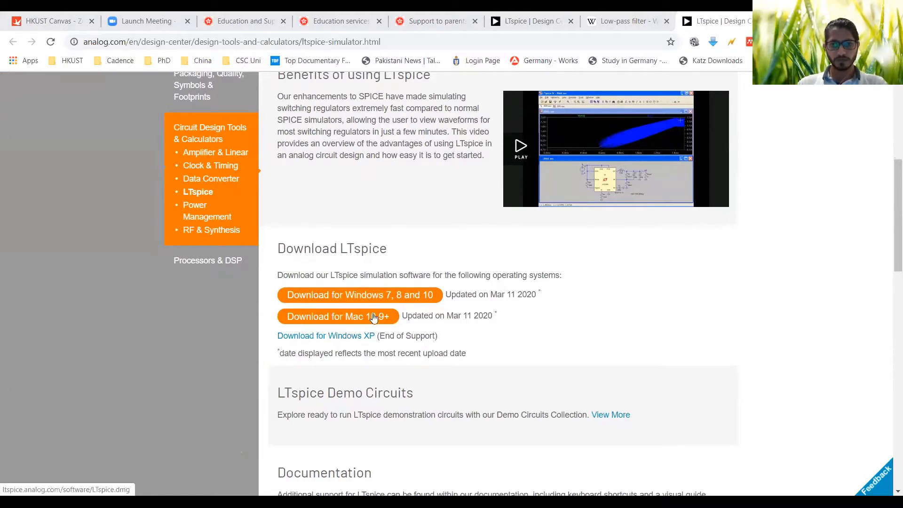
{"action": "left_click", "coordinate": [413, 301]}
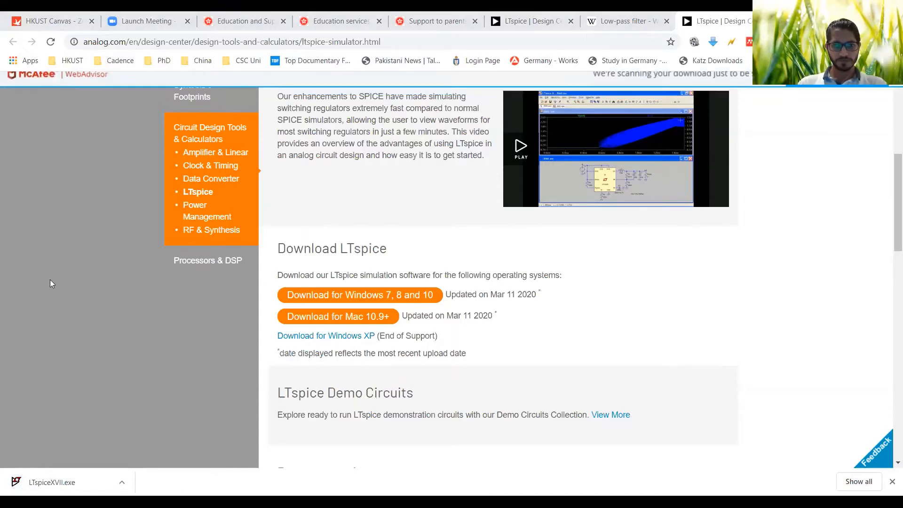
{"action": "left_click", "coordinate": [52, 482]}
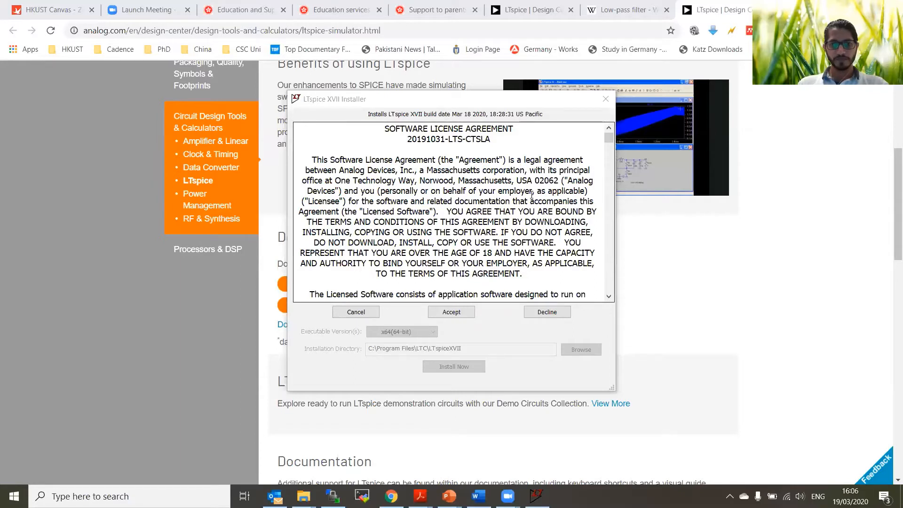
Step: Accept the license agreement and install LTspice XVII as x64 (64-bit) in C:\Program Files\LTC\LTspiceXVII
{"action": "left_click", "coordinate": [450, 312]}
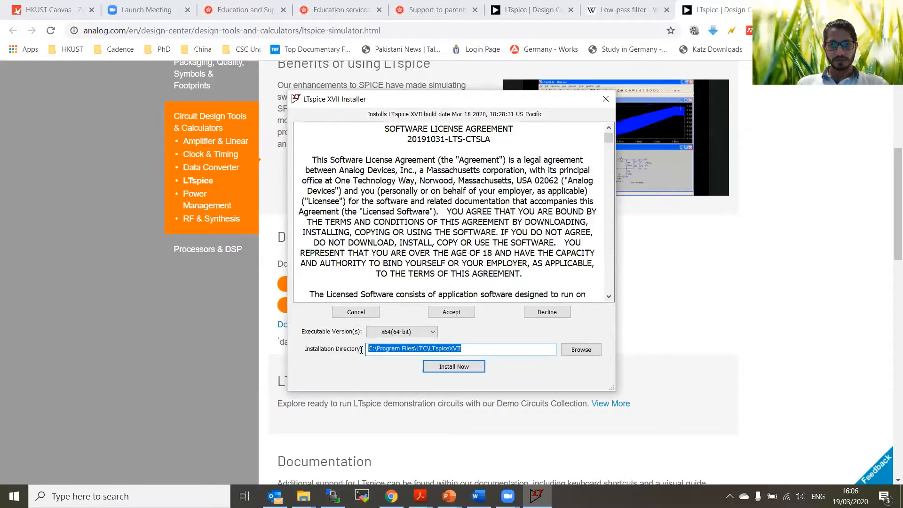
{"action": "left_click", "coordinate": [465, 366]}
{"action": "key", "text": "Return"}
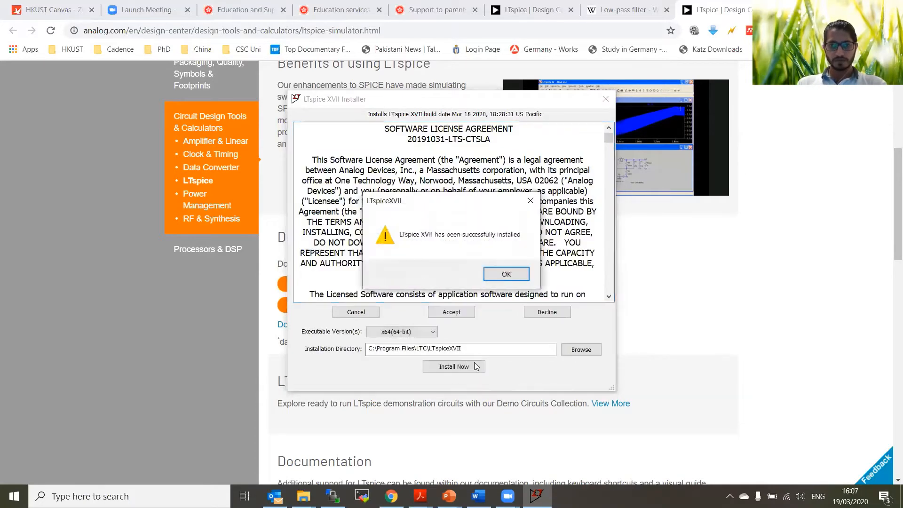
{"action": "left_click", "coordinate": [506, 275]}
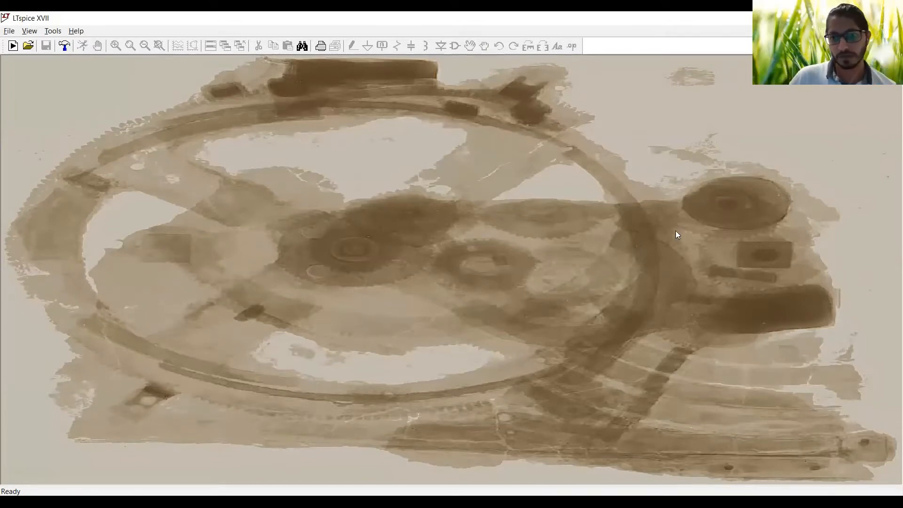
{"action": "left_click", "coordinate": [584, 501]}
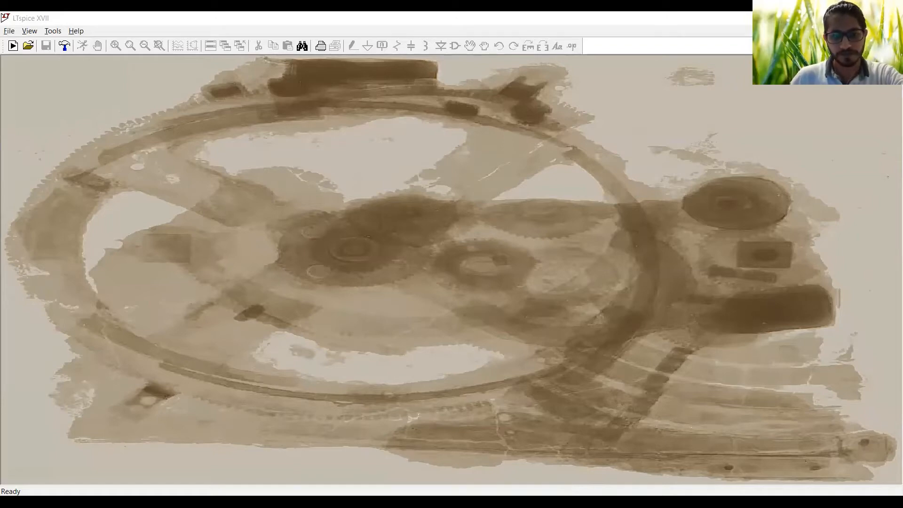
{"action": "left_click", "coordinate": [368, 237]}
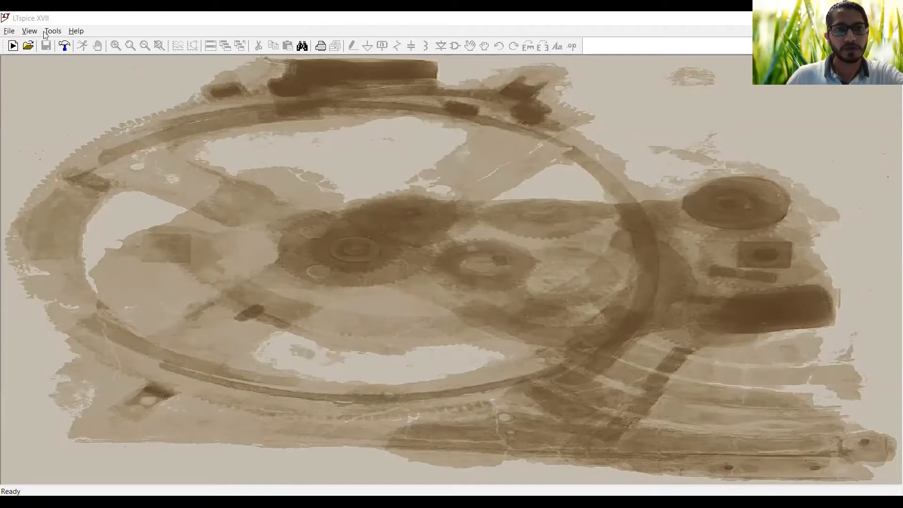
{"action": "left_click", "coordinate": [9, 31]}
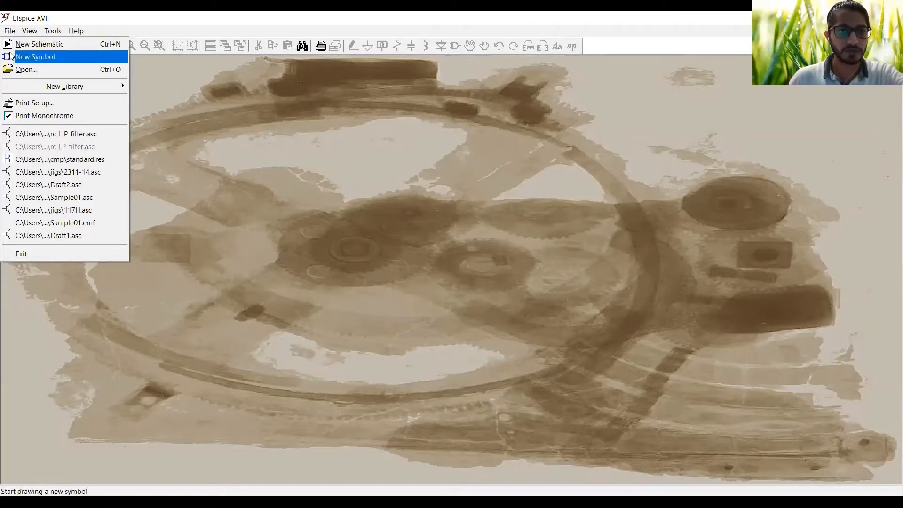
{"action": "left_click", "coordinate": [33, 74]}
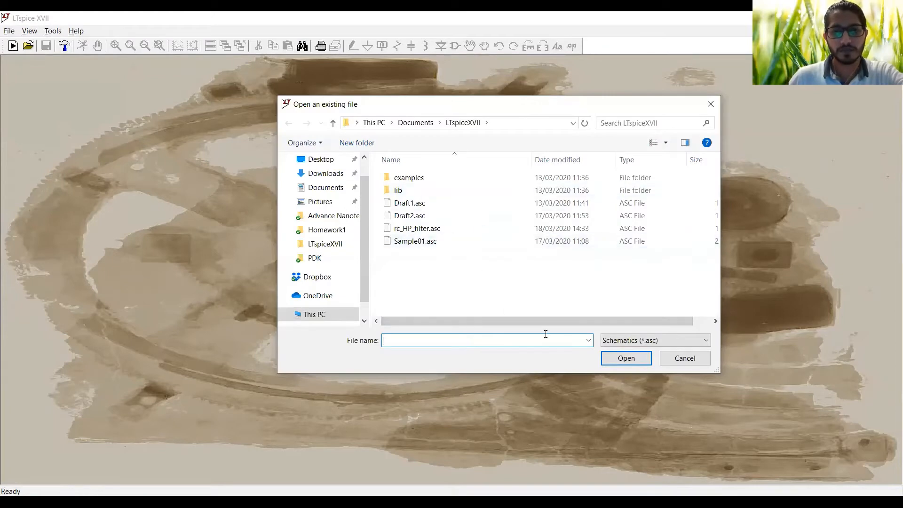
{"action": "left_click", "coordinate": [693, 359]}
{"action": "left_click", "coordinate": [23, 31]}
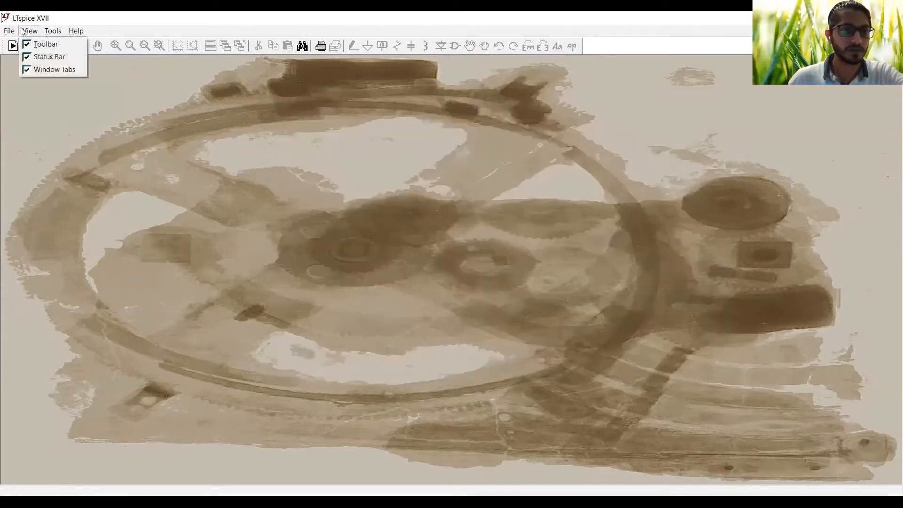
{"action": "mouse_move", "coordinate": [45, 34]}
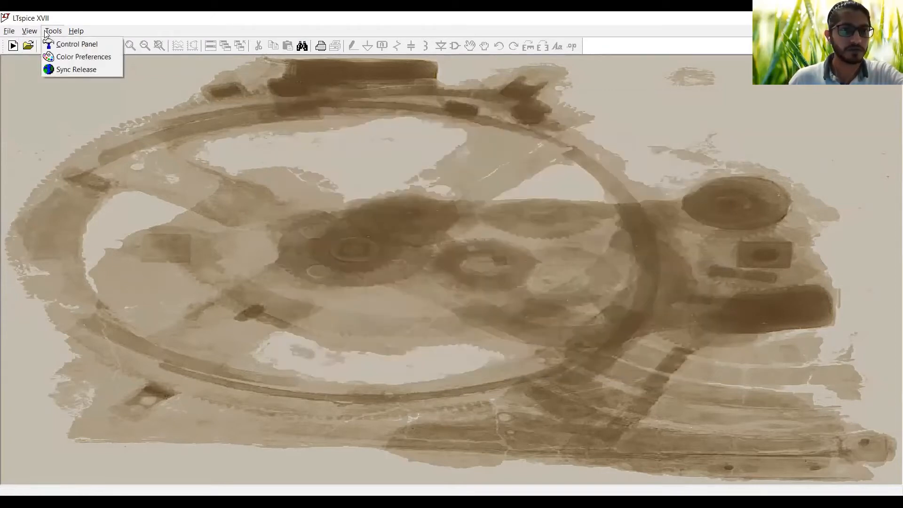
{"action": "left_click", "coordinate": [103, 26]}
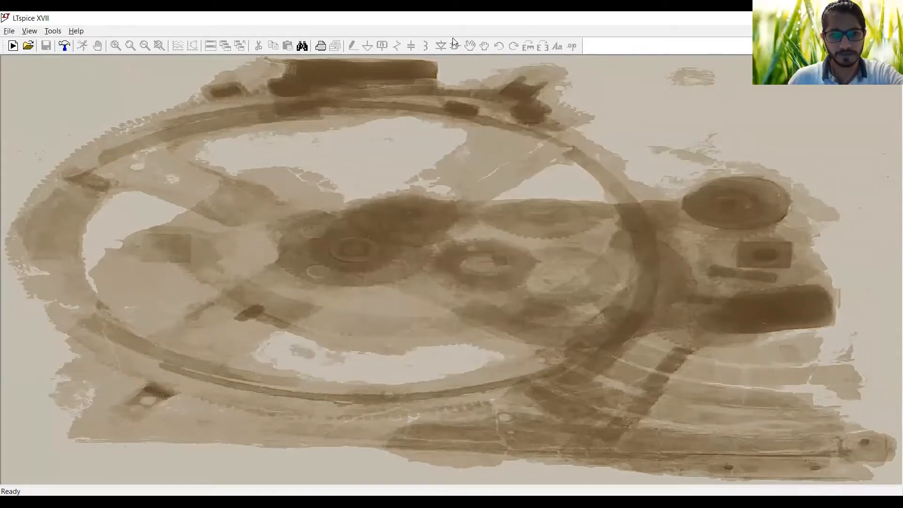
{"action": "key", "text": "alt+Tab"}
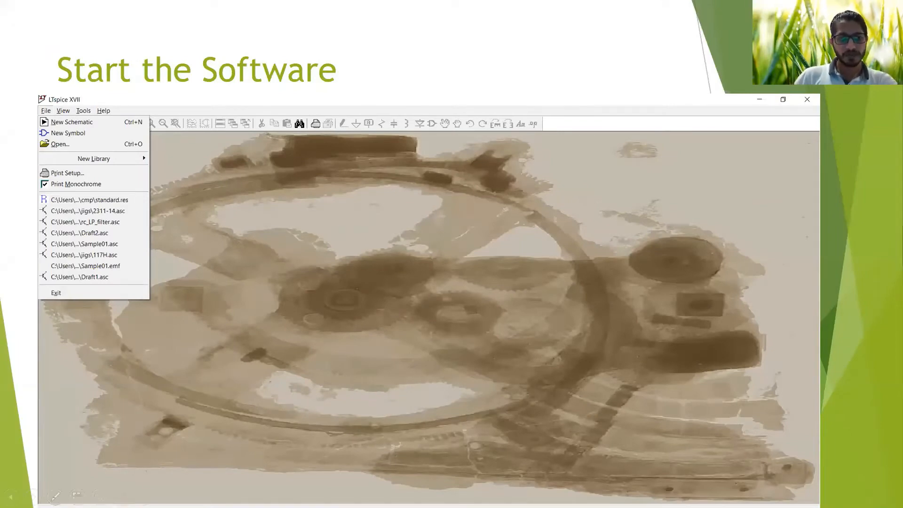
{"action": "left_click", "coordinate": [33, 496]}
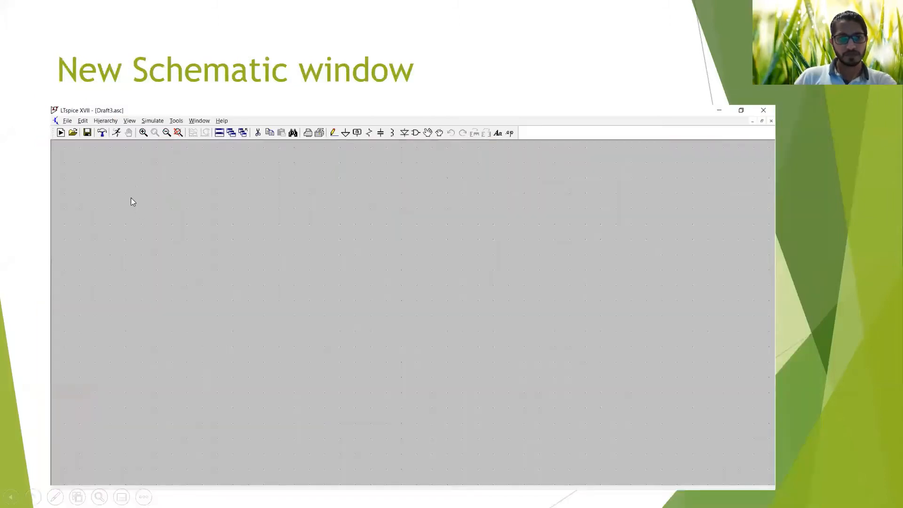
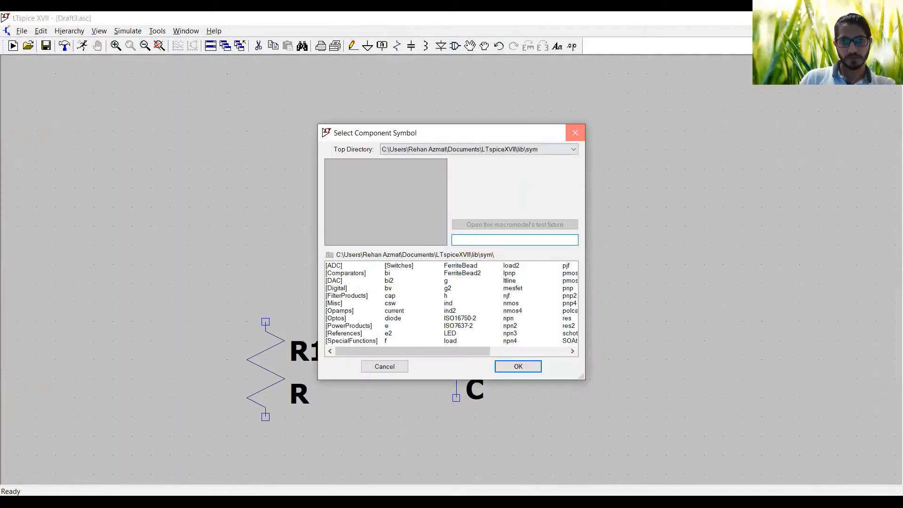
Step: Browse the component symbol library, previewing the voltage source, the LED and the category folders from ADC to Digital
{"action": "key", "text": "Escape"}
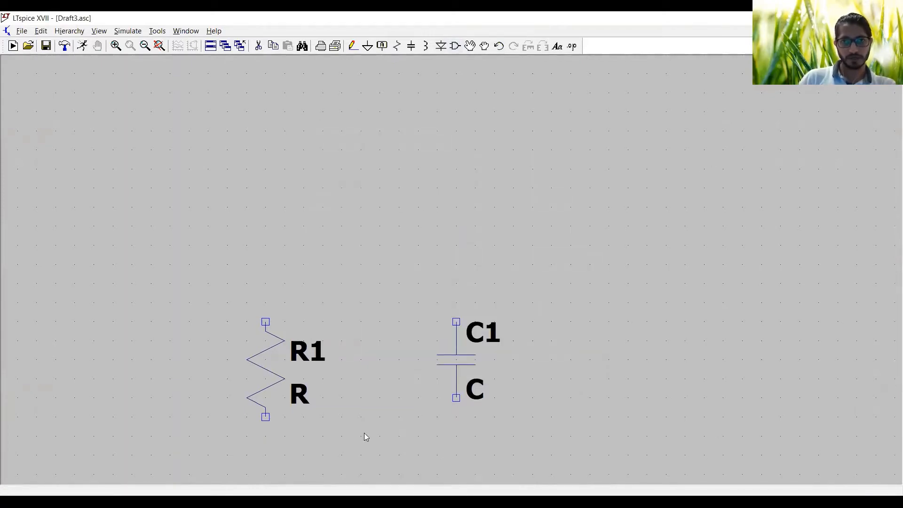
{"action": "left_click", "coordinate": [454, 47]}
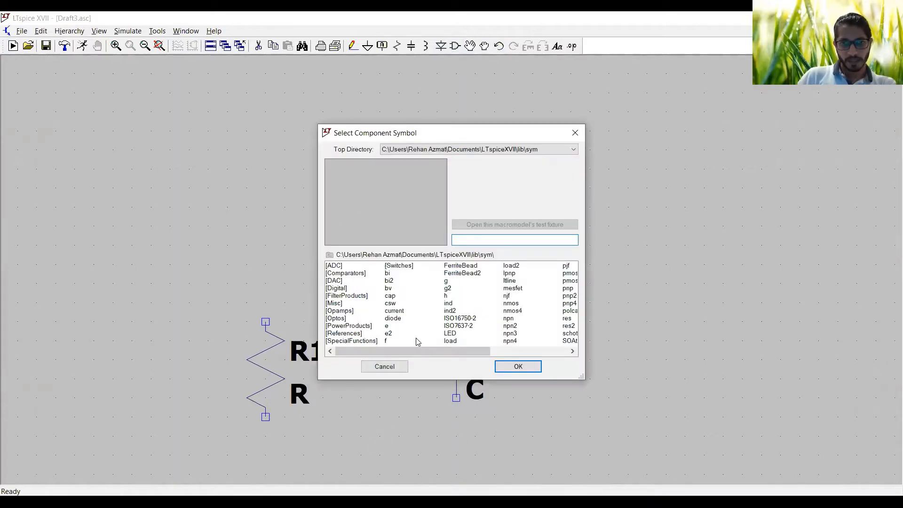
{"action": "left_click_drag", "start_coordinate": [452, 350], "coordinate": [526, 353]}
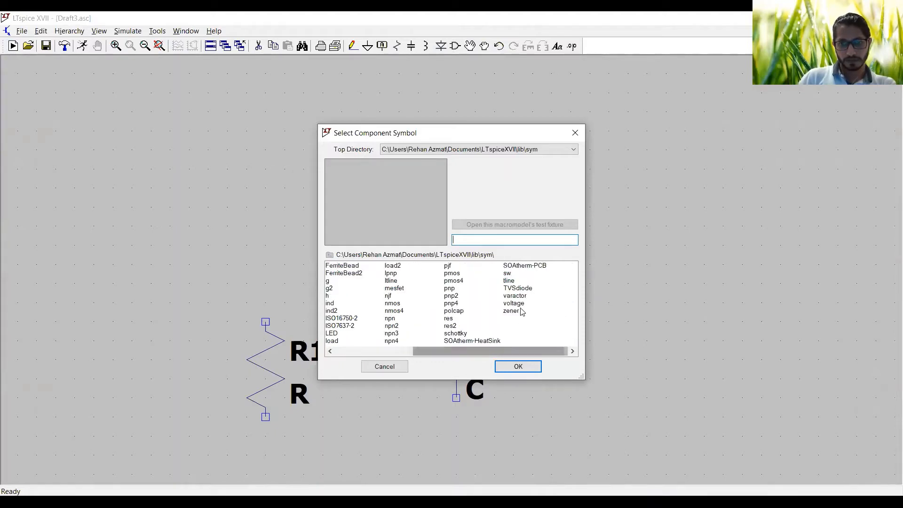
{"action": "left_click", "coordinate": [518, 304]}
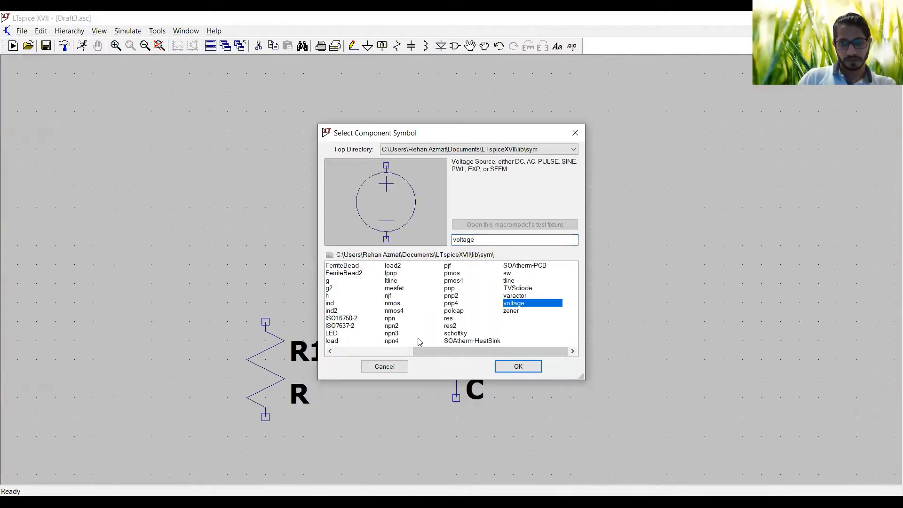
{"action": "left_click_drag", "start_coordinate": [433, 351], "coordinate": [342, 352]}
{"action": "left_click", "coordinate": [392, 333]}
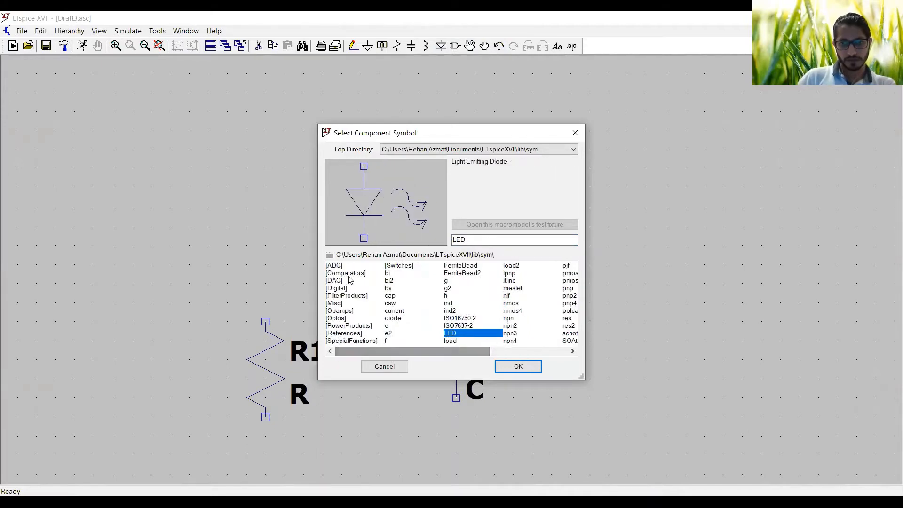
{"action": "left_click", "coordinate": [339, 266]}
{"action": "key", "text": "Down"}
{"action": "key", "text": "Down"}
{"action": "key", "text": "Down"}
{"action": "key", "text": "Down"}
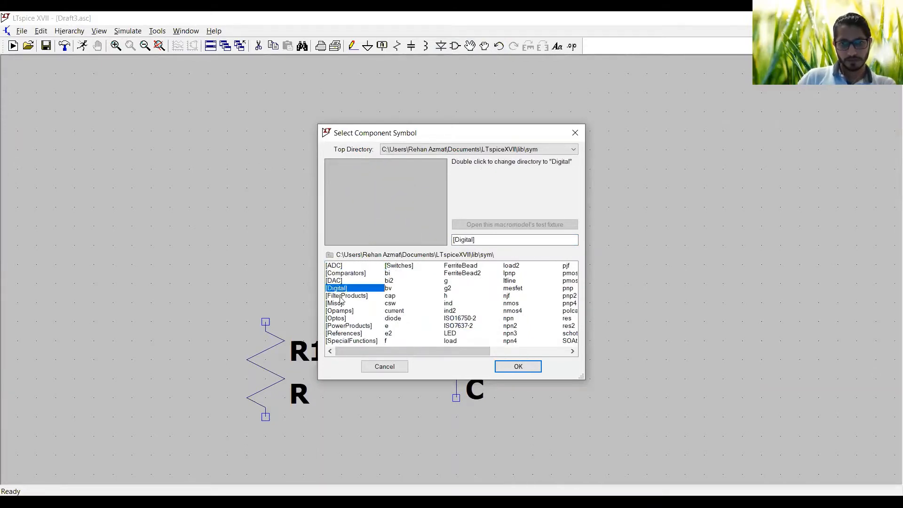
Step: Enter the ADC symbol folder and preview its converter models, from AD4002 through to LTC2325-14
{"action": "double_click", "coordinate": [342, 267]}
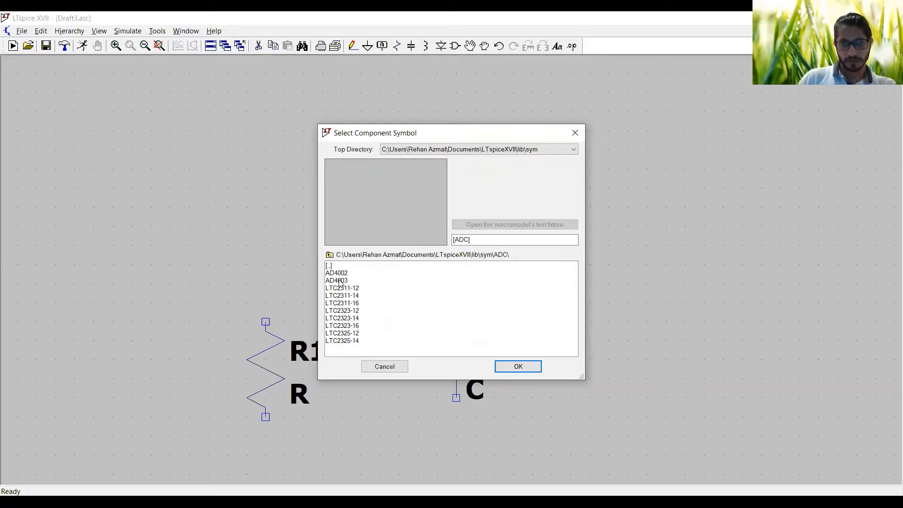
{"action": "left_click", "coordinate": [340, 274]}
{"action": "left_click", "coordinate": [342, 280]}
{"action": "left_click", "coordinate": [342, 288]}
{"action": "left_click", "coordinate": [342, 295]}
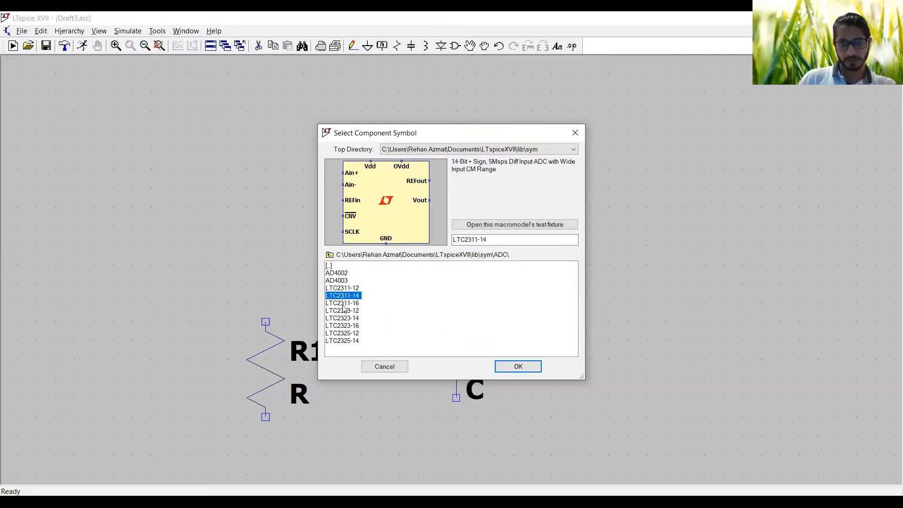
{"action": "left_click", "coordinate": [343, 304]}
{"action": "left_click", "coordinate": [343, 318]}
{"action": "left_click", "coordinate": [344, 326]}
{"action": "left_click", "coordinate": [344, 341]}
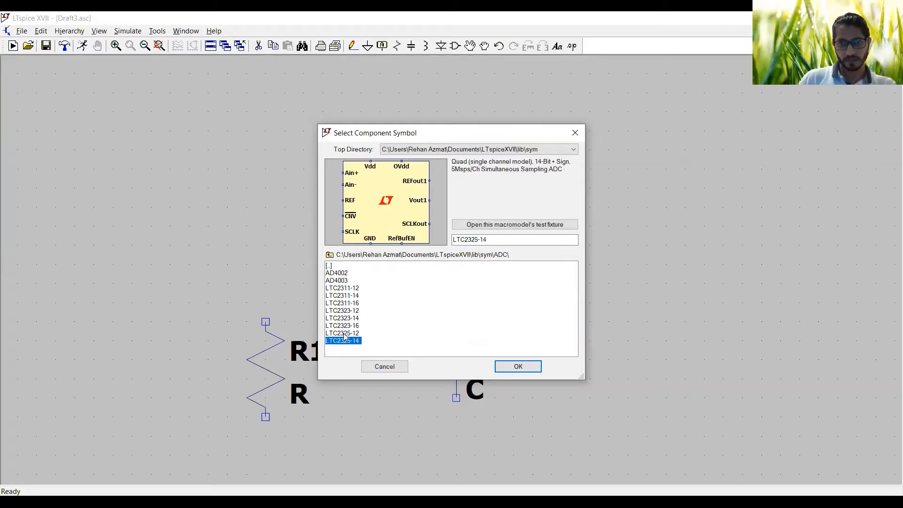
Step: Open the AD4002 macromodel's test fixture to view its example circuit, and return to the Draft3.asc schematic
{"action": "left_click", "coordinate": [338, 273]}
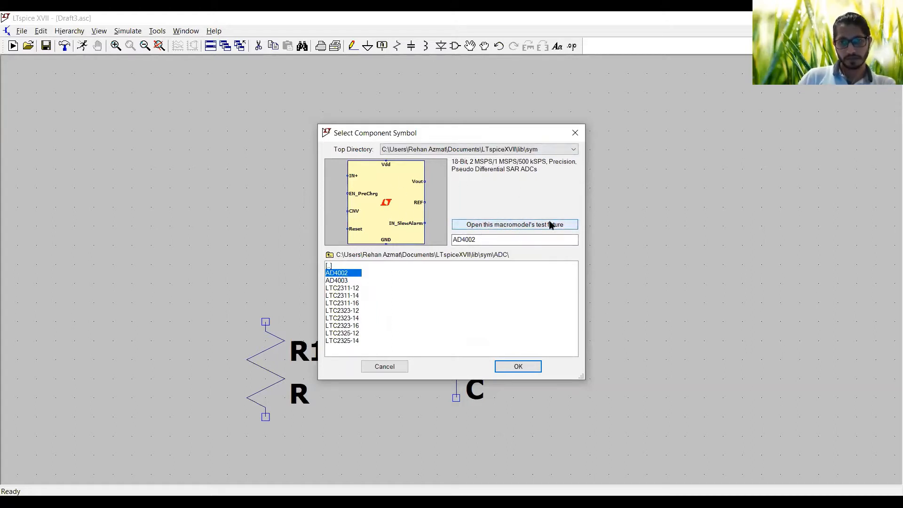
{"action": "left_click", "coordinate": [520, 229]}
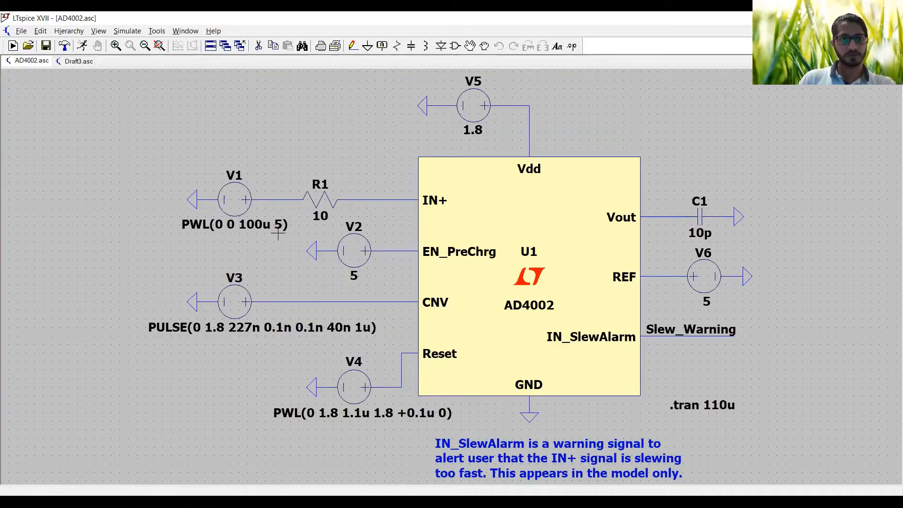
{"action": "left_click", "coordinate": [79, 61]}
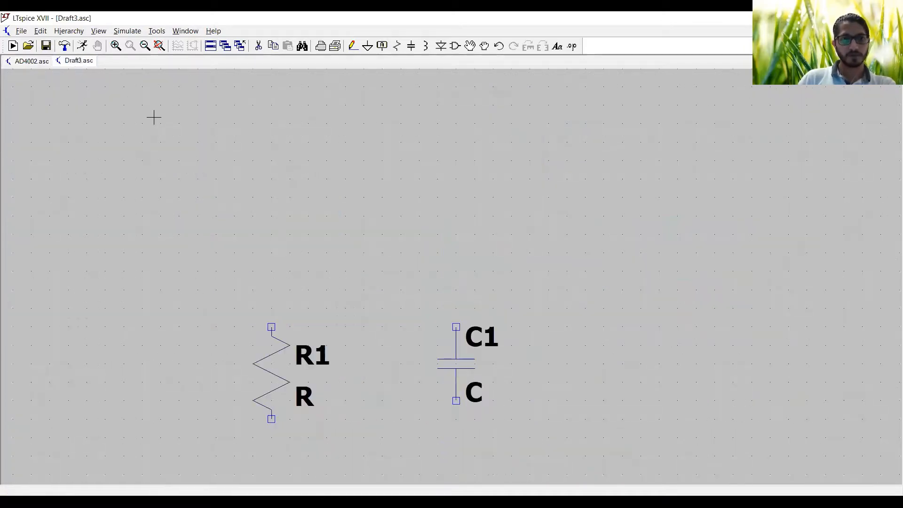
Step: Place one voltage source from the main symbol library to the left of resistor R1, level with it
{"action": "left_click", "coordinate": [455, 46]}
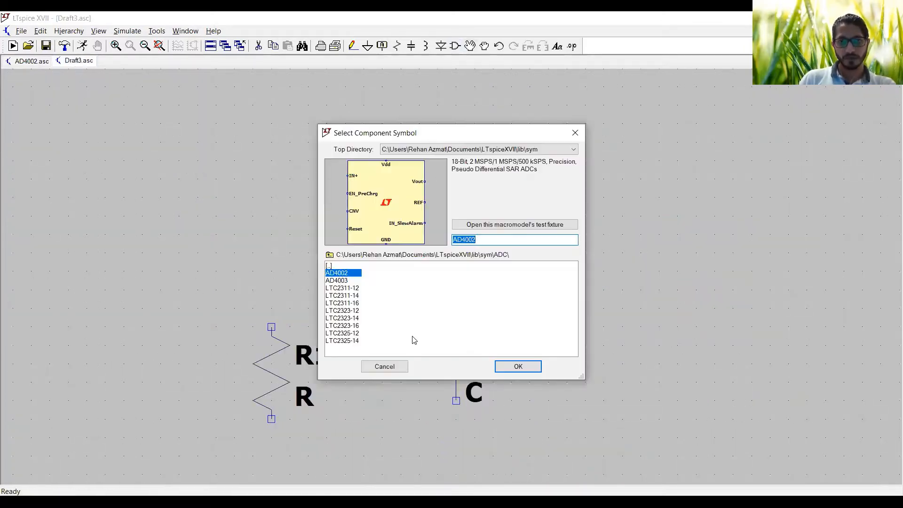
{"action": "double_click", "coordinate": [335, 268]}
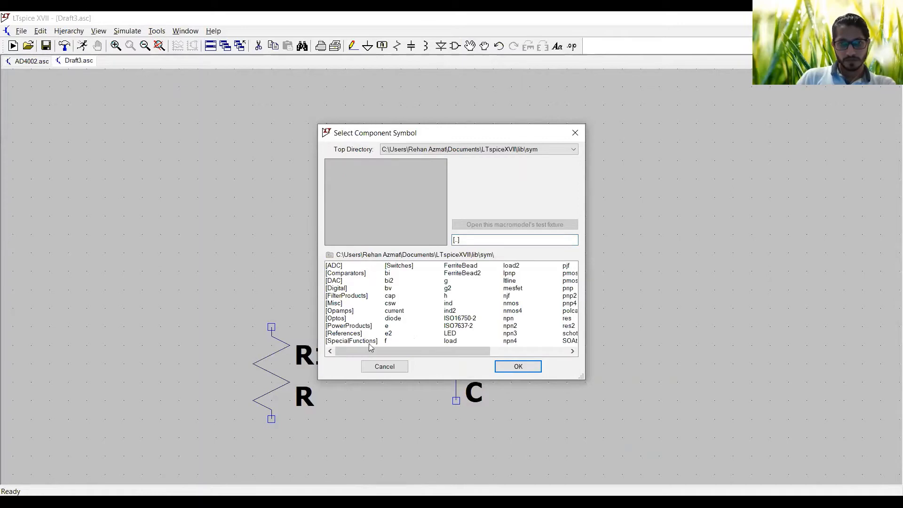
{"action": "left_click_drag", "start_coordinate": [384, 350], "coordinate": [526, 355]}
{"action": "left_click", "coordinate": [514, 303]}
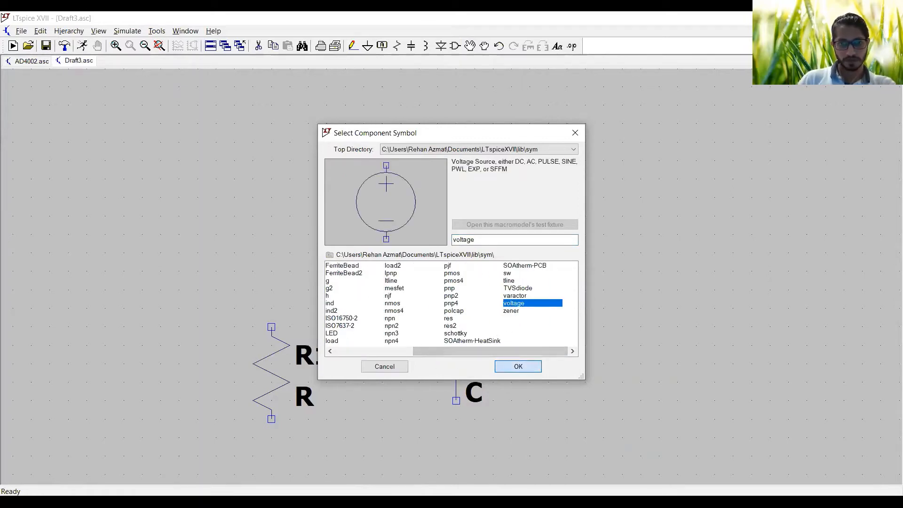
{"action": "left_click", "coordinate": [517, 367]}
{"action": "left_click", "coordinate": [87, 309]}
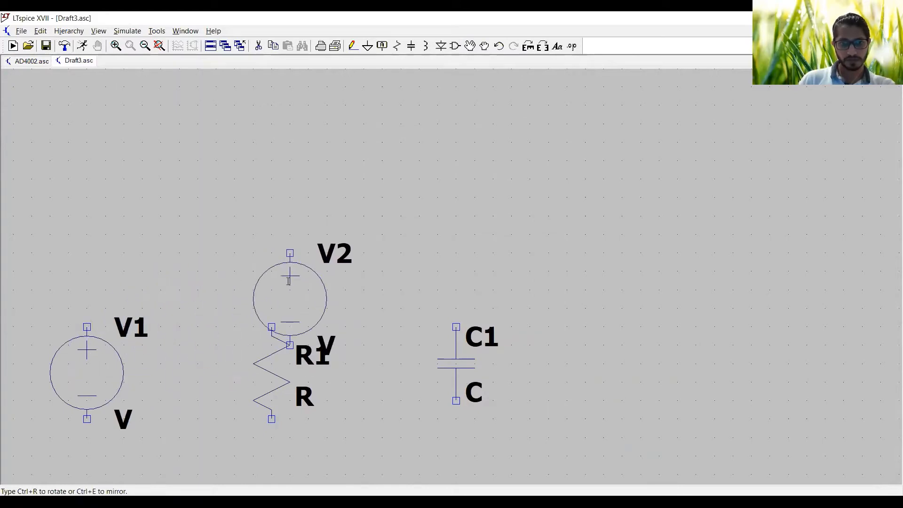
{"action": "key", "text": "Escape"}
{"action": "left_click_drag", "start_coordinate": [272, 369], "coordinate": [364, 333]}
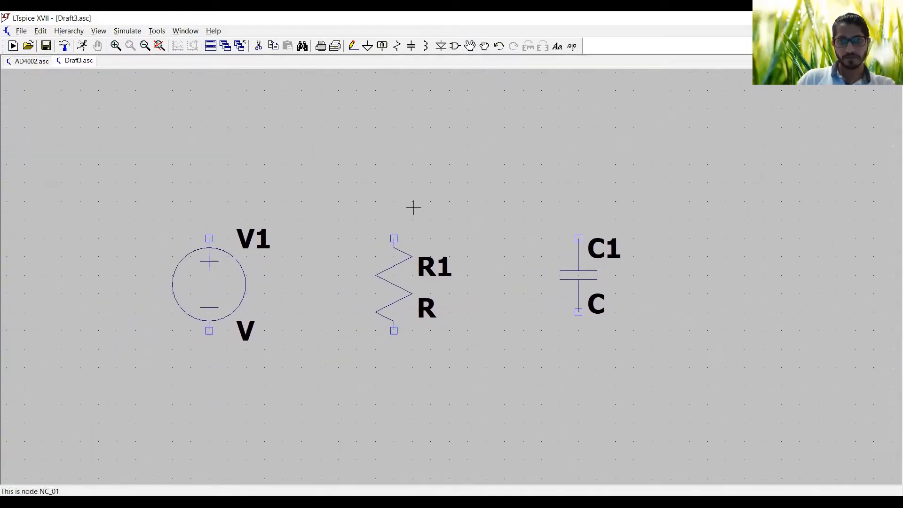
Step: Move resistor R1 up so it sits above and between voltage source V1 and capacitor C1
{"action": "left_click", "coordinate": [470, 46]}
{"action": "left_click_drag", "start_coordinate": [398, 279], "coordinate": [408, 219]}
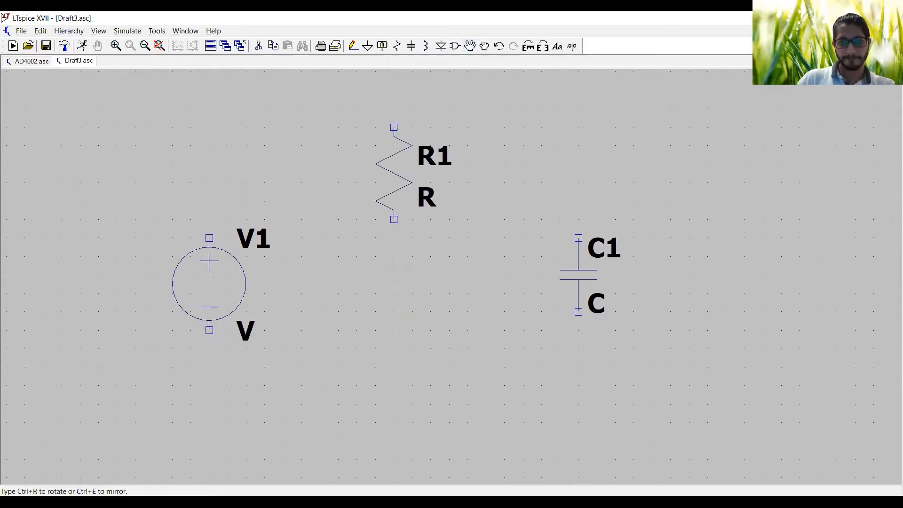
{"action": "left_click", "coordinate": [410, 214]}
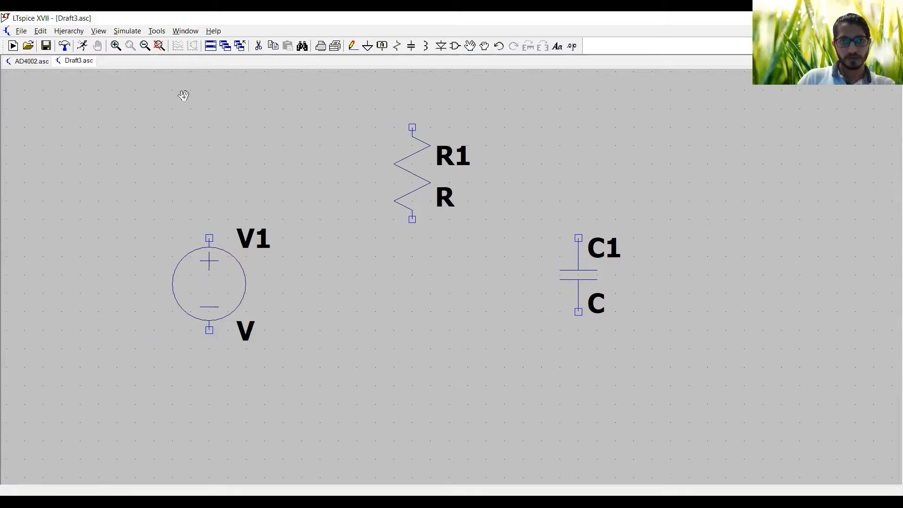
{"action": "left_click", "coordinate": [99, 31]}
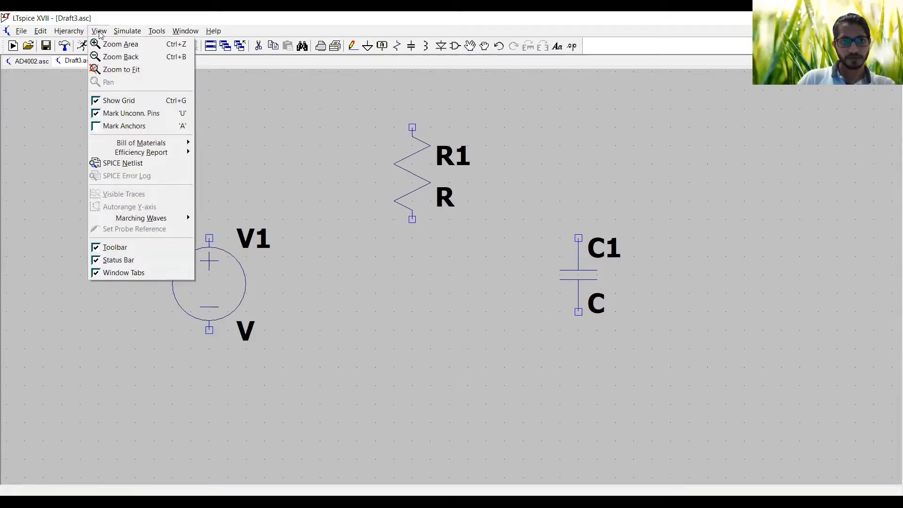
{"action": "left_click", "coordinate": [98, 31]}
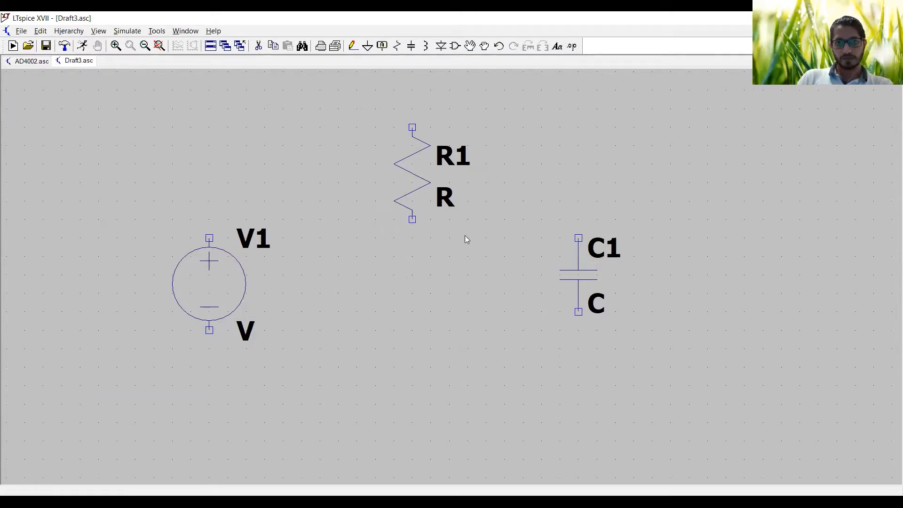
Step: Rotate resistor R1 to horizontal and place it at the same spot above V1 and C1
{"action": "key", "text": "F7"}
{"action": "left_click", "coordinate": [407, 184]}
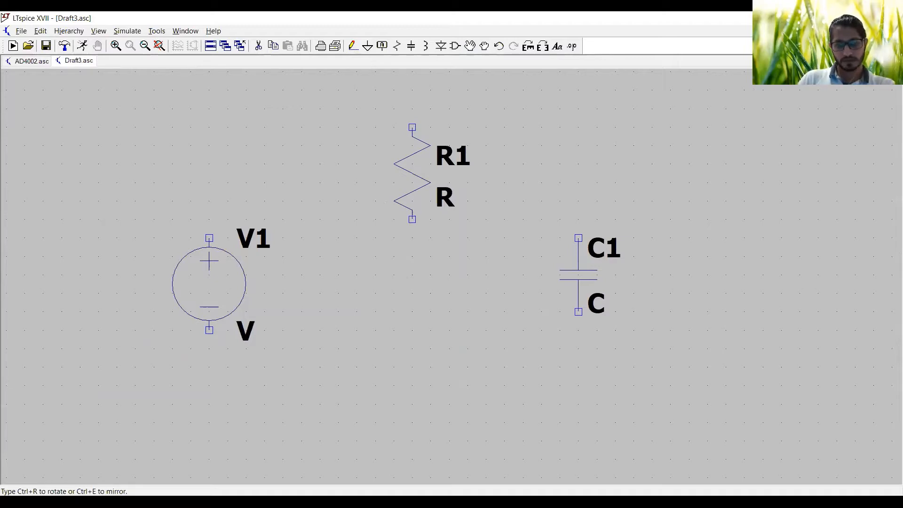
{"action": "key", "text": "ctrl+r"}
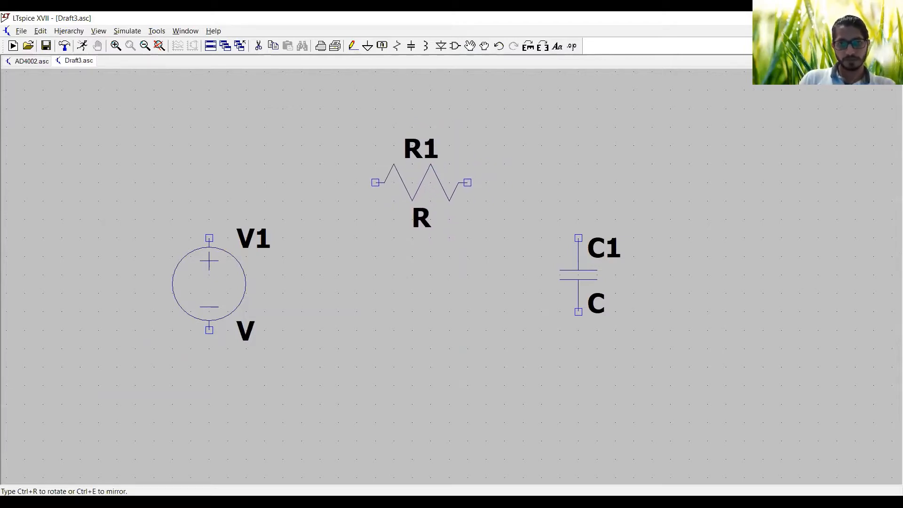
{"action": "left_click", "coordinate": [407, 189]}
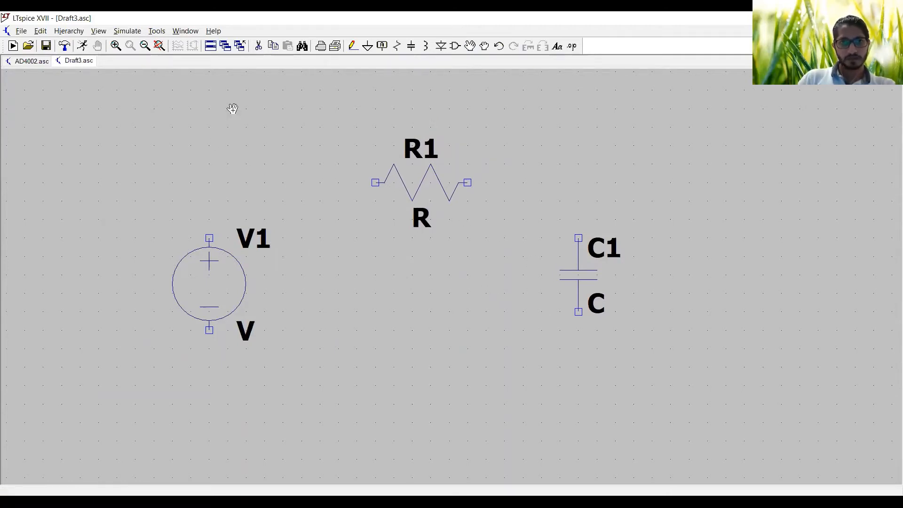
Step: Wire the positive terminal of V1 to one end of R1, and R1's other end to the upper pin of C1
{"action": "left_click", "coordinate": [356, 46]}
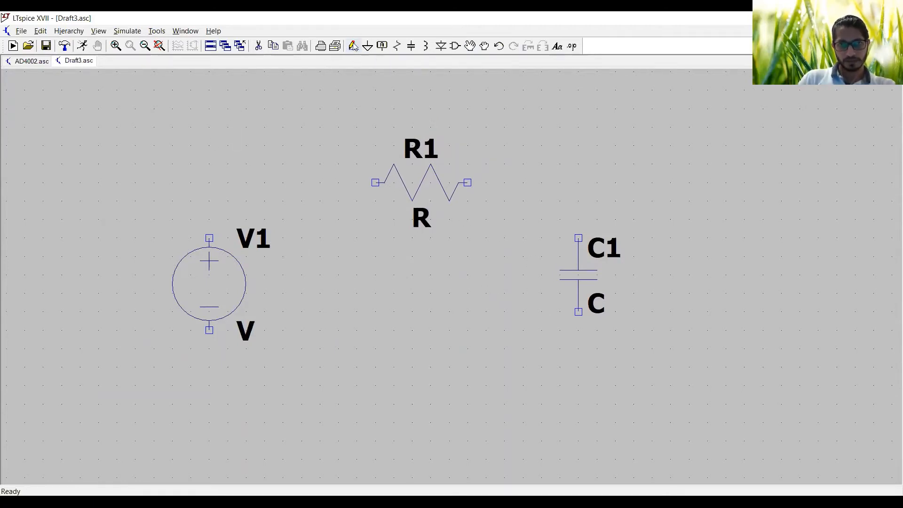
{"action": "left_click", "coordinate": [209, 238]}
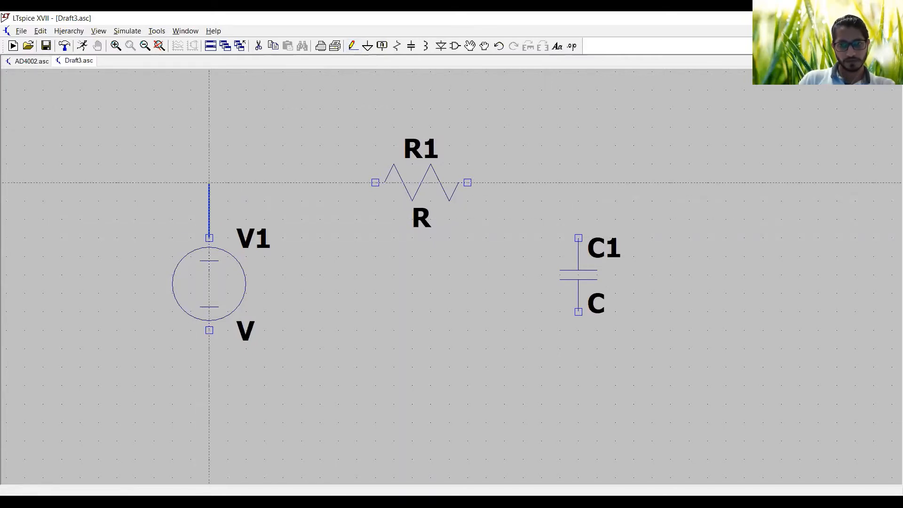
{"action": "left_click", "coordinate": [209, 183]}
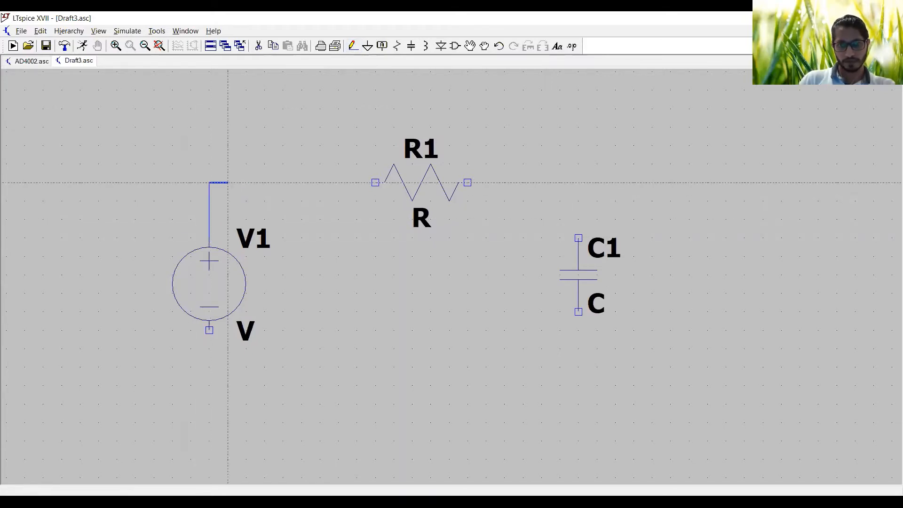
{"action": "left_click", "coordinate": [375, 183]}
{"action": "left_click", "coordinate": [467, 183]}
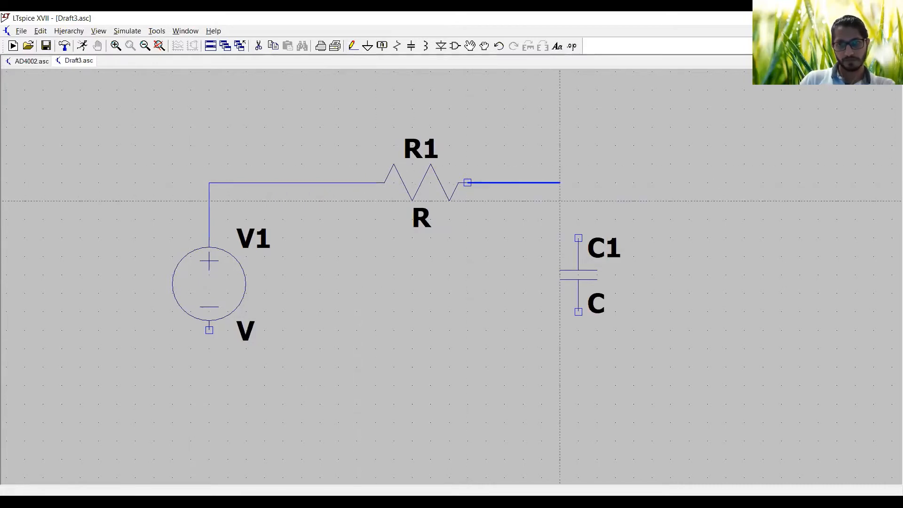
{"action": "left_click", "coordinate": [578, 182]}
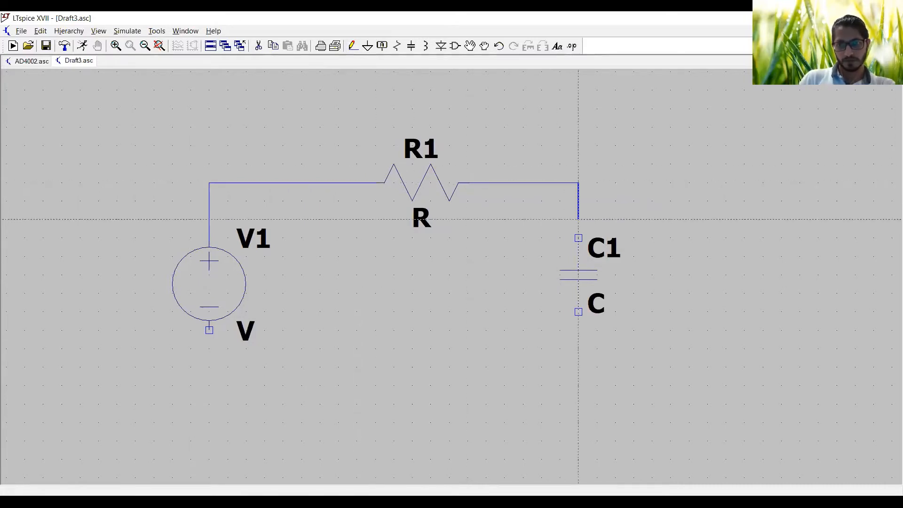
{"action": "left_click", "coordinate": [578, 238]}
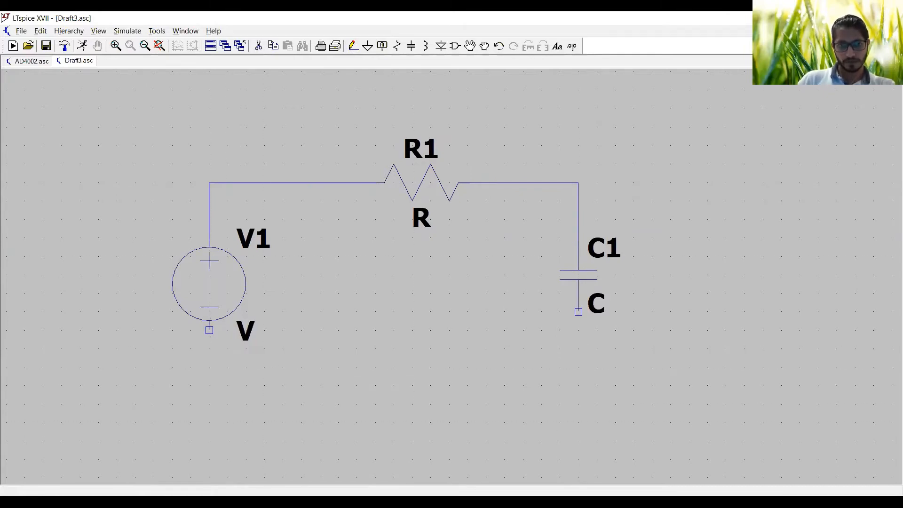
Step: Wire the negative terminal of V1 to the lower pin of C1 with a return line running below the components
{"action": "left_click", "coordinate": [210, 330]}
{"action": "left_click", "coordinate": [210, 421]}
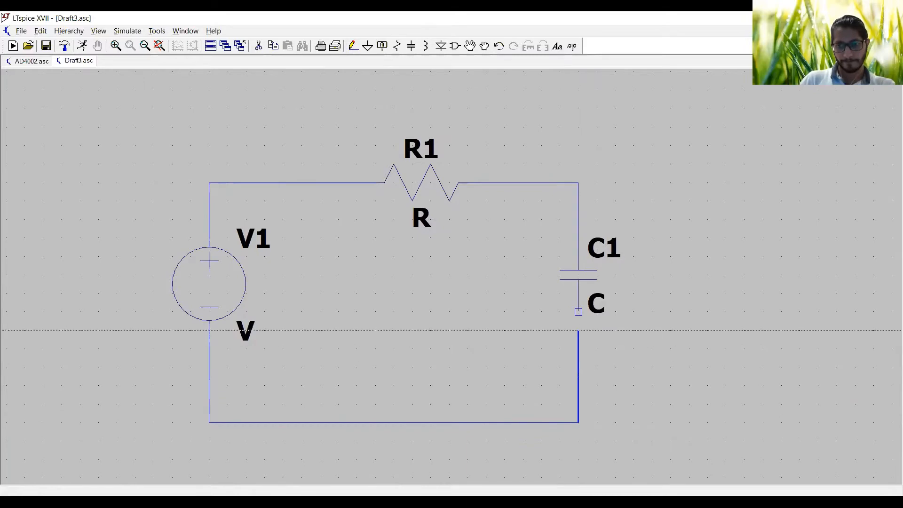
{"action": "left_click", "coordinate": [579, 311]}
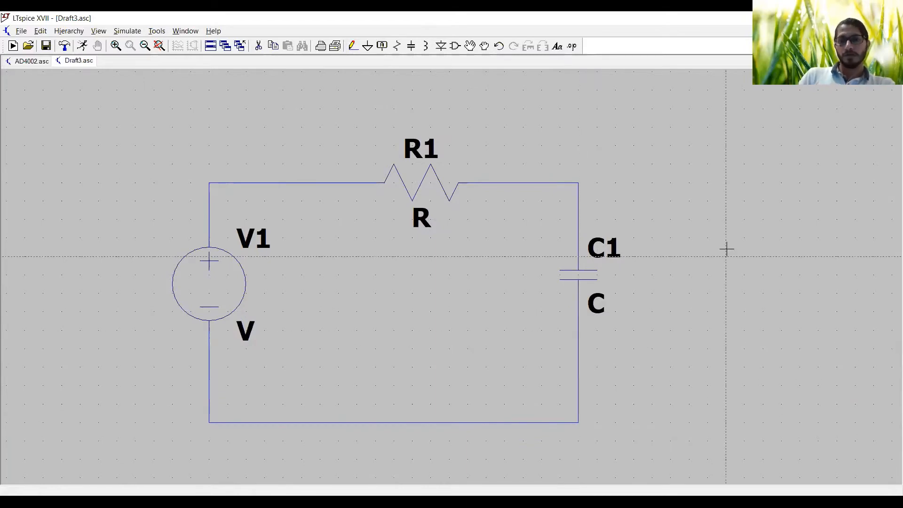
{"action": "key", "text": "Escape"}
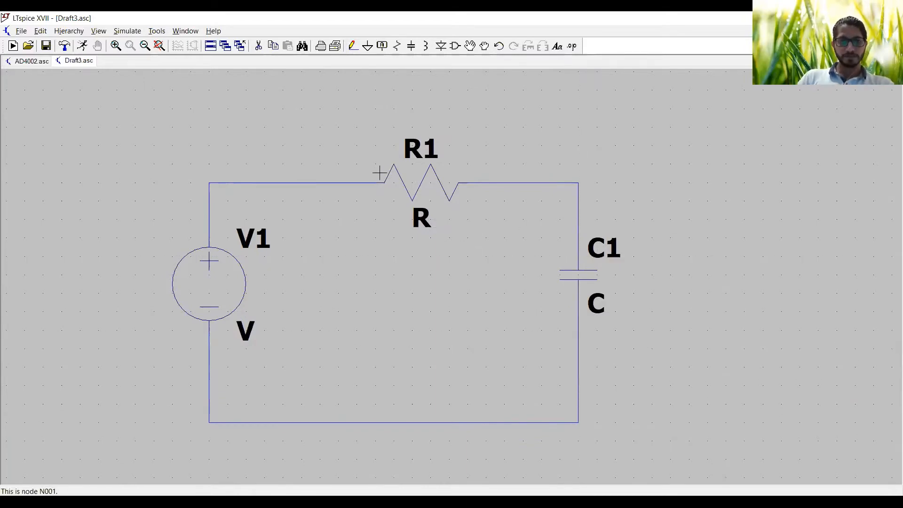
Step: Try out a net label named "in" with port type Input beside the wire corner above V1, and delete it
{"action": "left_click", "coordinate": [382, 46]}
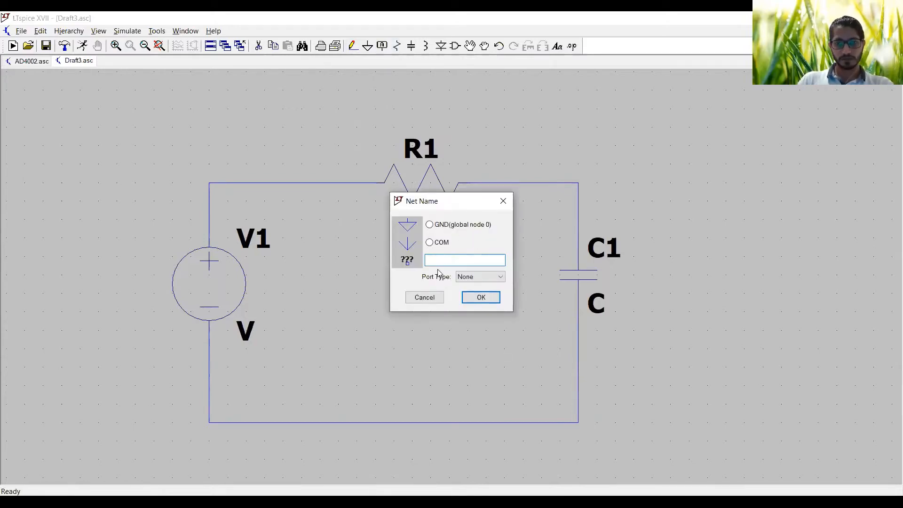
{"action": "left_click", "coordinate": [479, 277]}
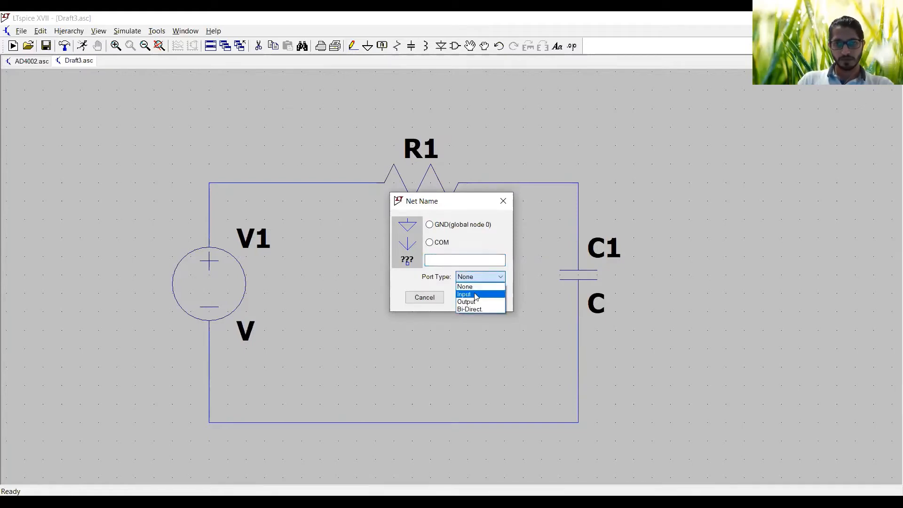
{"action": "left_click", "coordinate": [475, 294]}
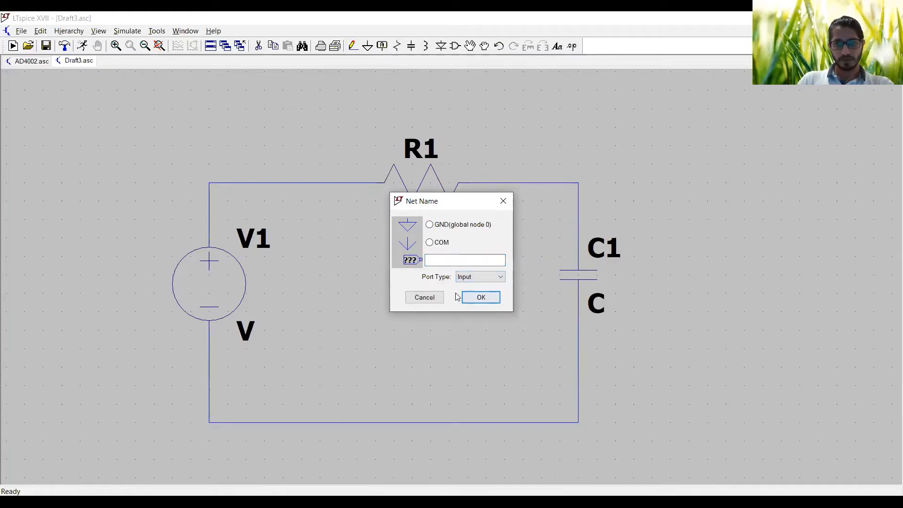
{"action": "left_click", "coordinate": [466, 263]}
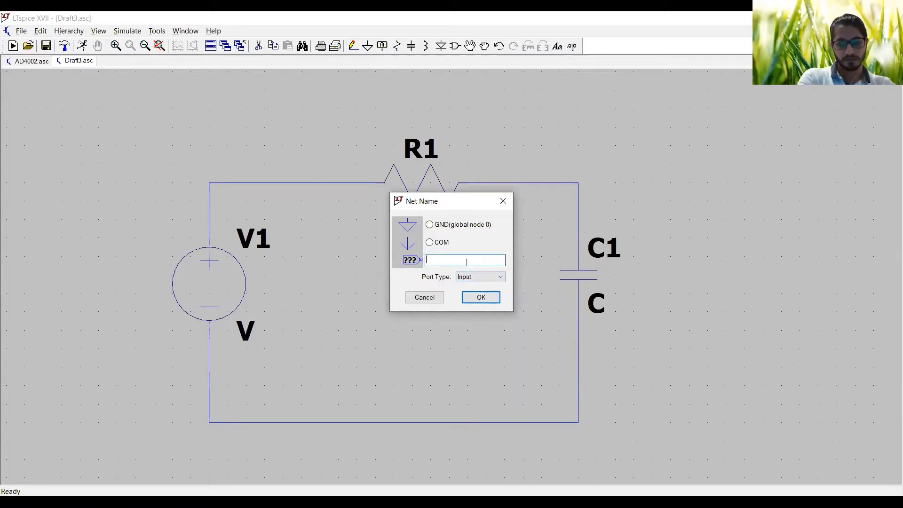
{"action": "type", "text": "in"}
{"action": "key", "text": "Return"}
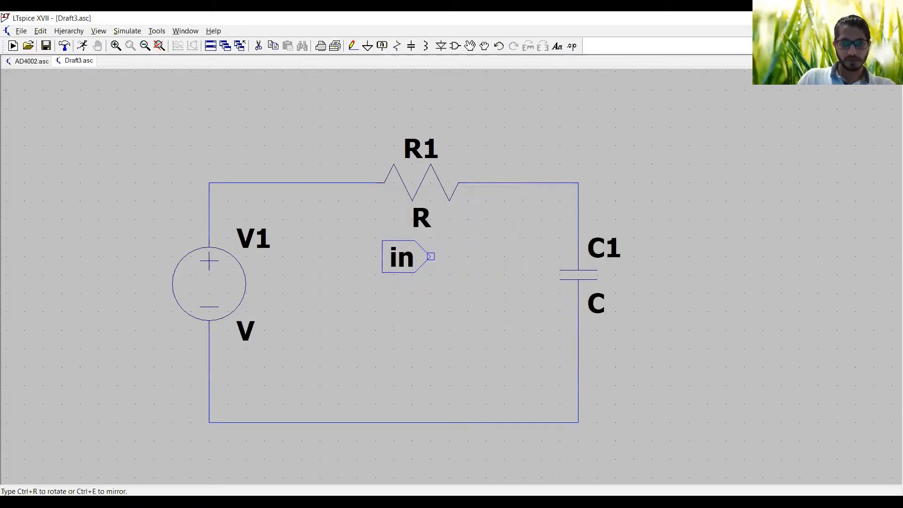
{"action": "left_click", "coordinate": [191, 183]}
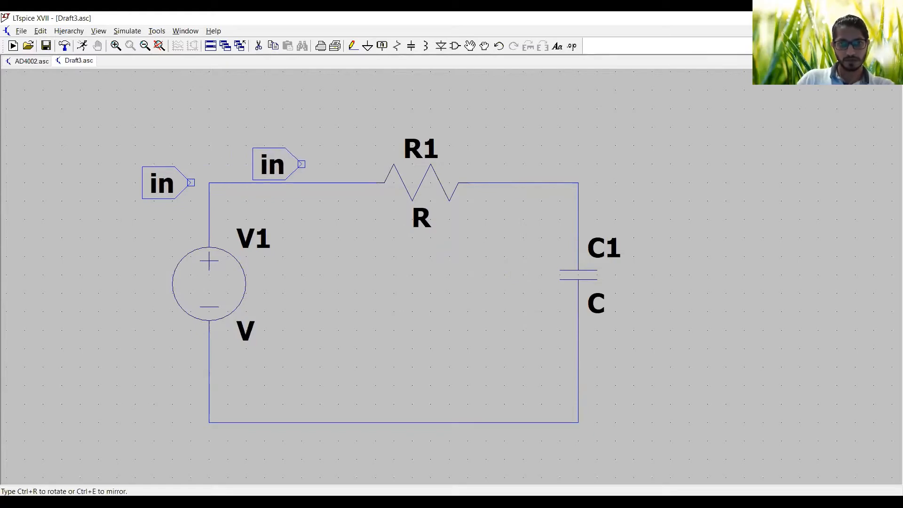
{"action": "key", "text": "Escape"}
{"action": "left_click", "coordinate": [258, 46]}
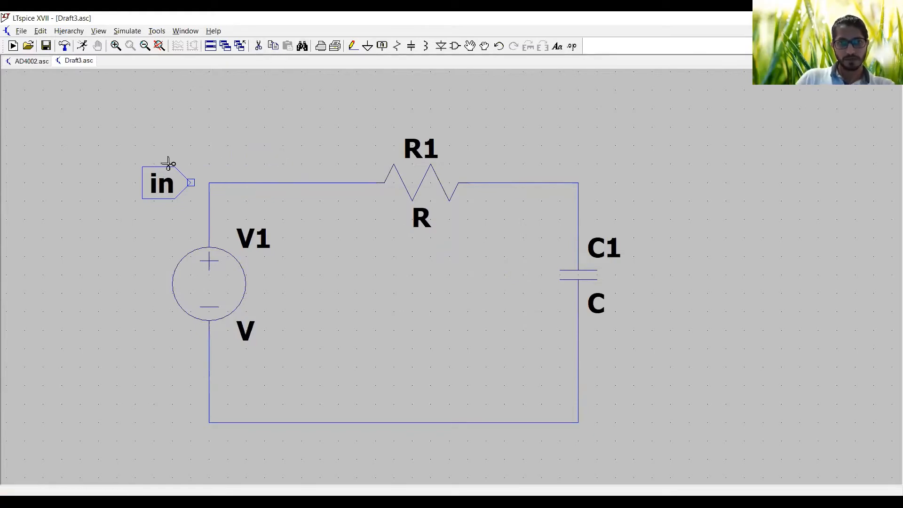
{"action": "left_click", "coordinate": [169, 188]}
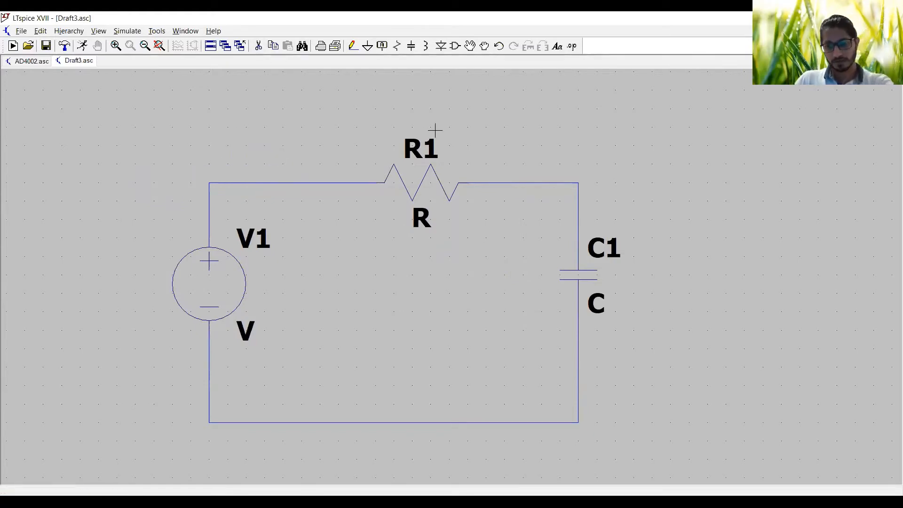
Step: Label the wire between V1 and R1 with the net name vin, keeping the port type at None
{"action": "left_click", "coordinate": [382, 45]}
{"action": "left_click", "coordinate": [470, 278]}
{"action": "left_click", "coordinate": [472, 285]}
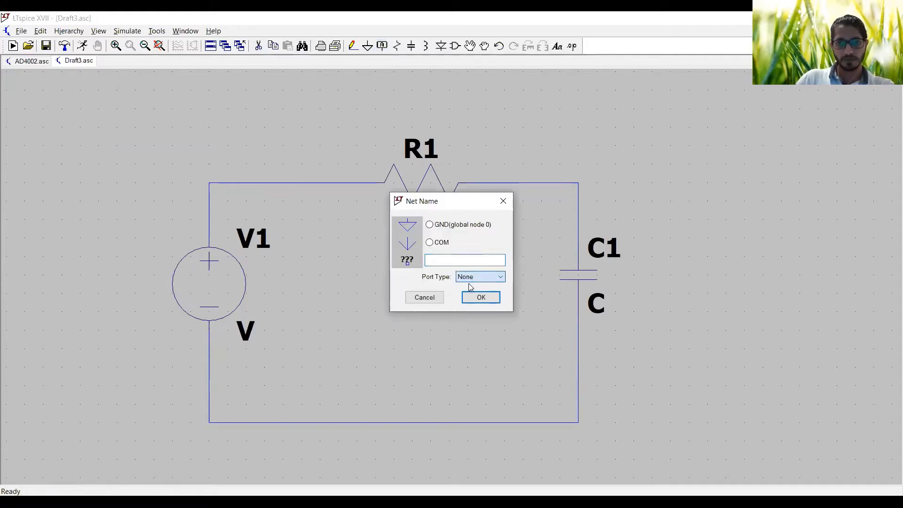
{"action": "left_click", "coordinate": [456, 260]}
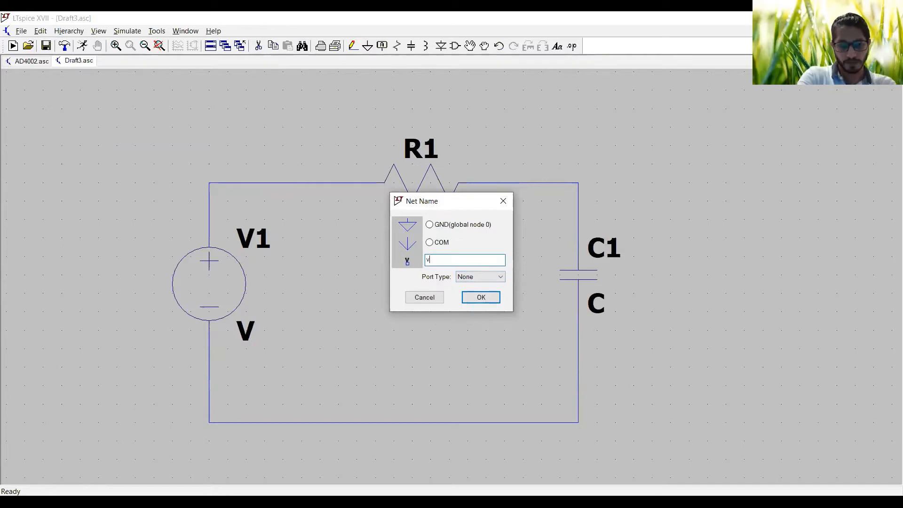
{"action": "type", "text": "vin"}
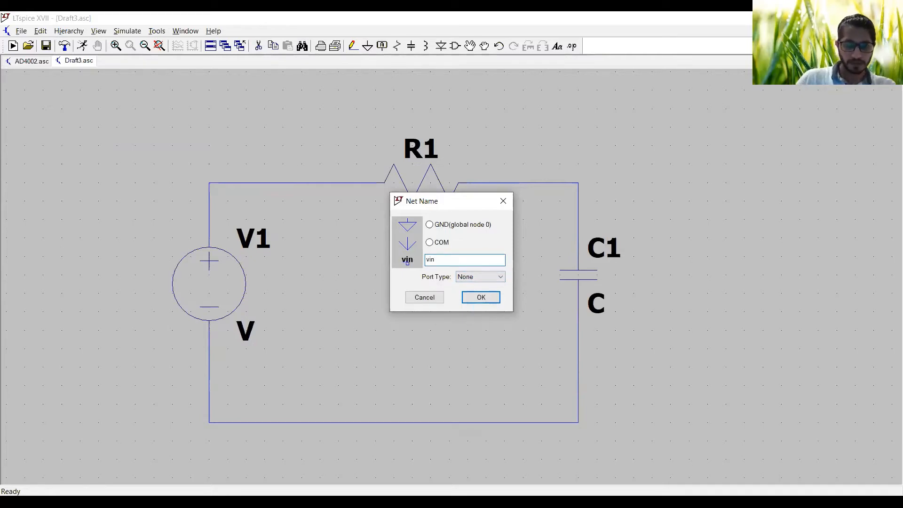
{"action": "left_click", "coordinate": [483, 296]}
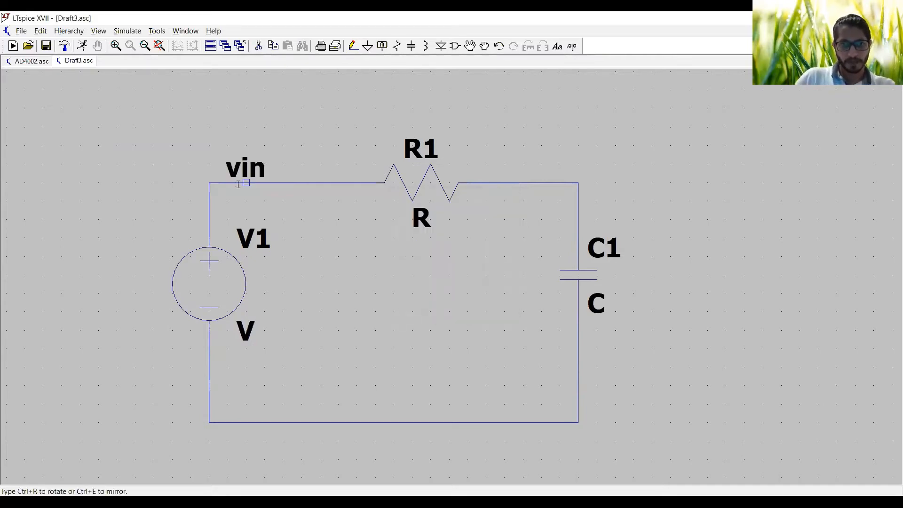
{"action": "left_click", "coordinate": [246, 183]}
{"action": "key", "text": "Escape"}
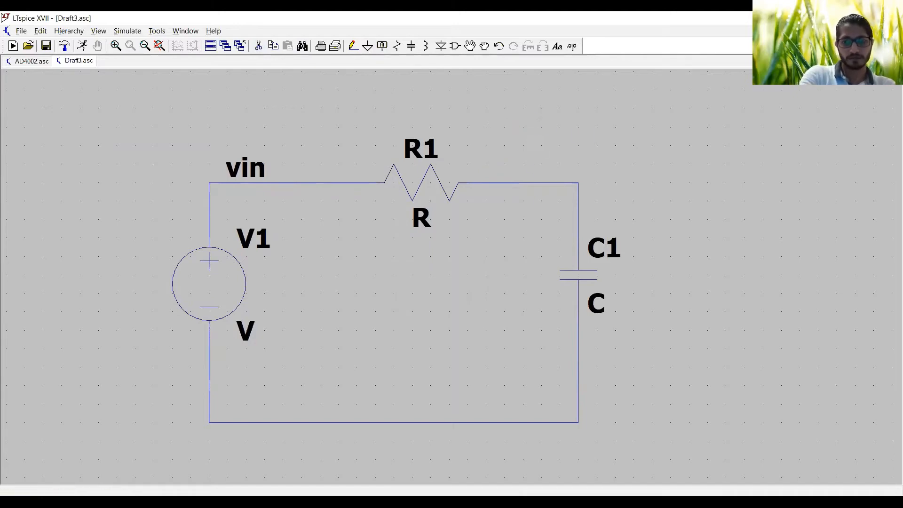
Step: Label the wire between R1 and C1 with the net name vout
{"action": "key", "text": "l"}
{"action": "key", "text": "Escape"}
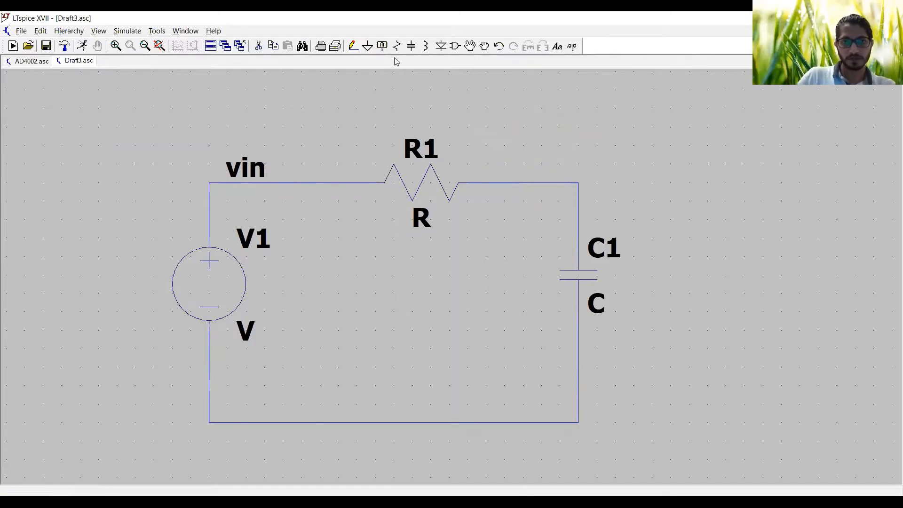
{"action": "left_click", "coordinate": [382, 46]}
{"action": "type", "text": "v"}
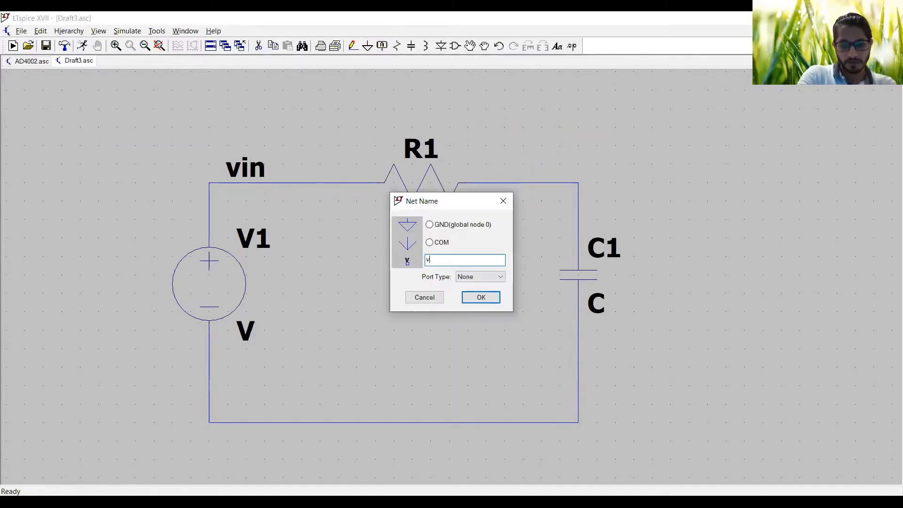
{"action": "type", "text": "out"}
{"action": "key", "text": "Return"}
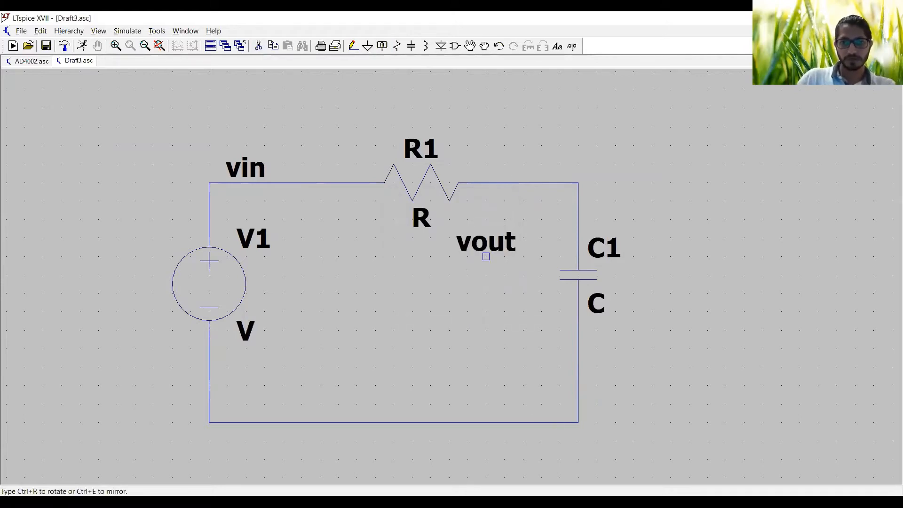
{"action": "left_click", "coordinate": [524, 183]}
{"action": "key", "text": "Escape"}
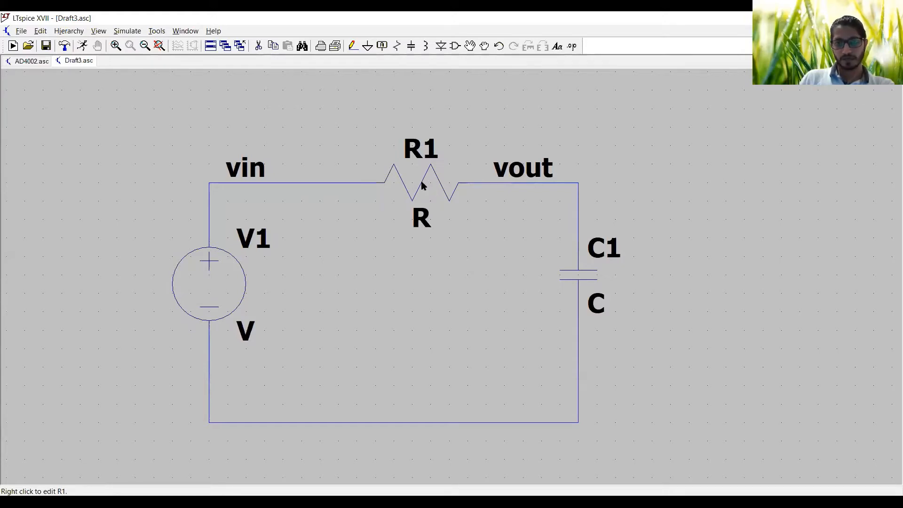
Step: Set the resistance of R1 to 1k
{"action": "right_click", "coordinate": [469, 203]}
{"action": "left_click_drag", "start_coordinate": [468, 203], "coordinate": [406, 285]}
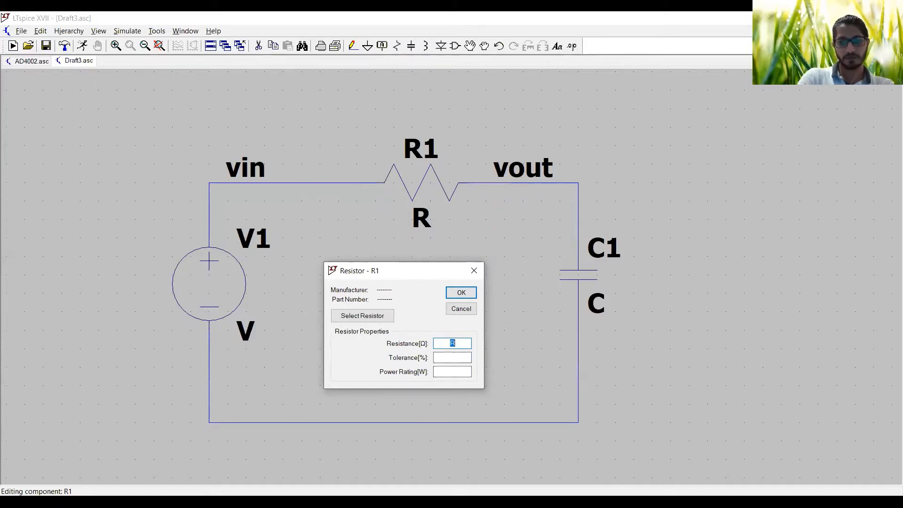
{"action": "left_click", "coordinate": [461, 293]}
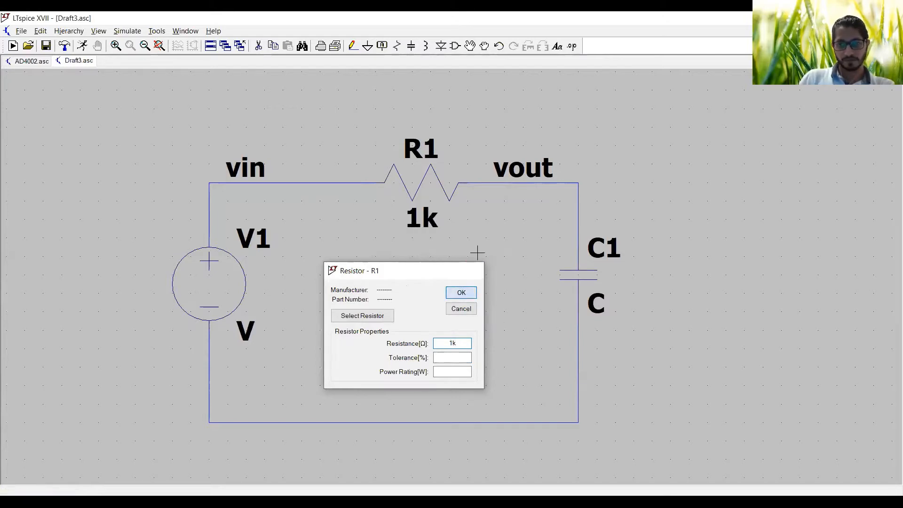
Step: Set the capacitance of C1 to 1u
{"action": "right_click", "coordinate": [584, 275]}
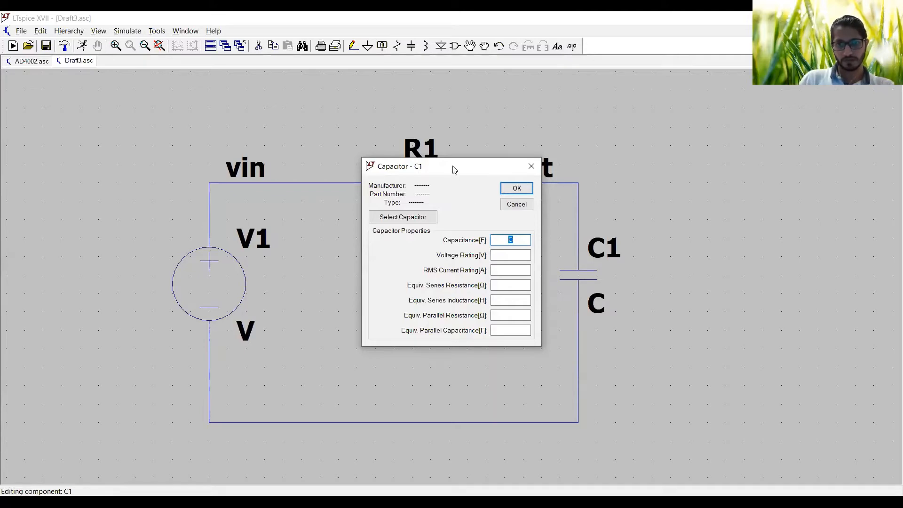
{"action": "left_click_drag", "start_coordinate": [454, 169], "coordinate": [414, 225]}
{"action": "type", "text": "1u"}
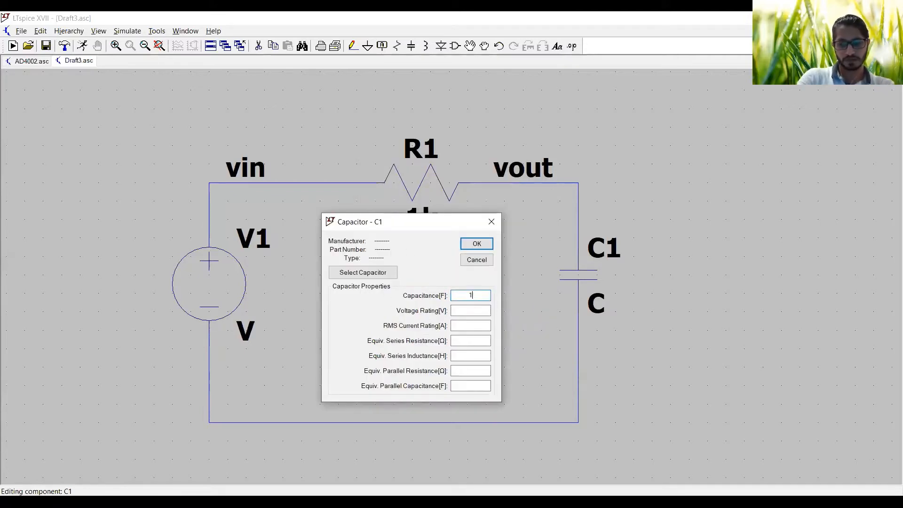
{"action": "left_click", "coordinate": [477, 244]}
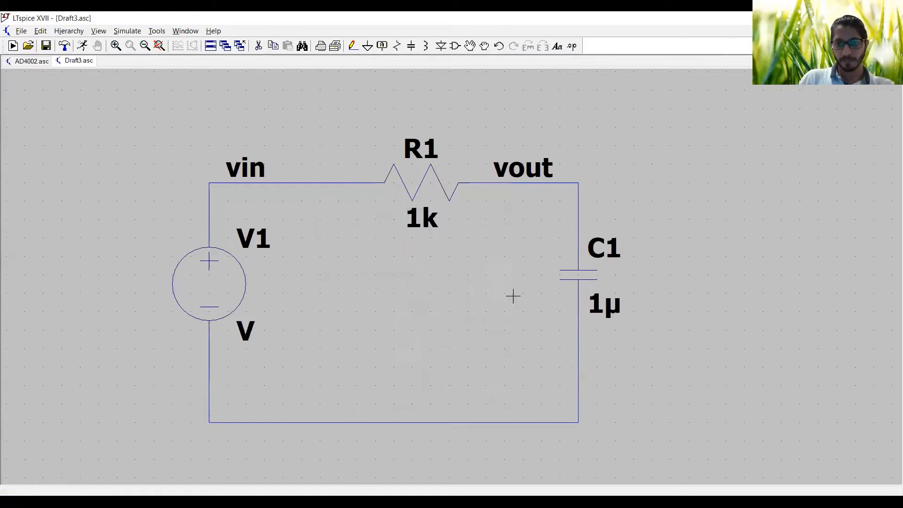
Step: Configure V1 as a SINE voltage source with an amplitude of 1 V and a frequency of 1k Hz
{"action": "right_click", "coordinate": [237, 289]}
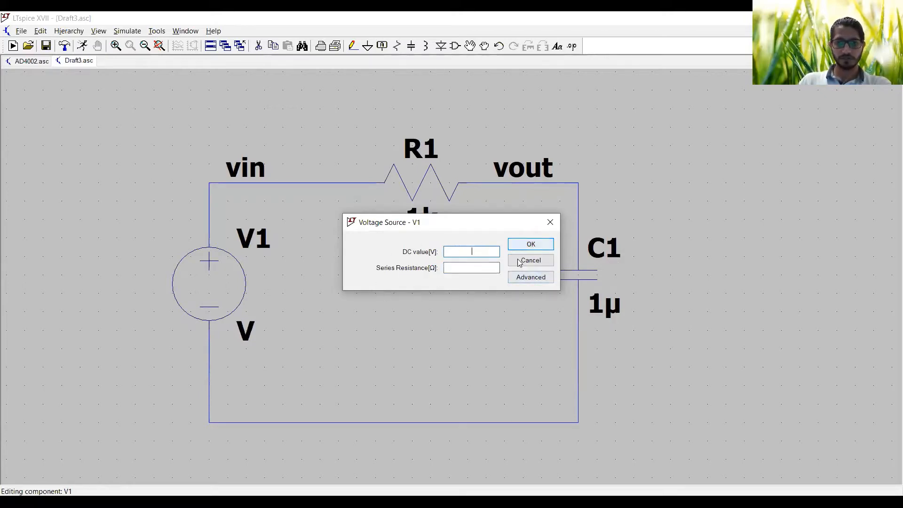
{"action": "left_click", "coordinate": [533, 278]}
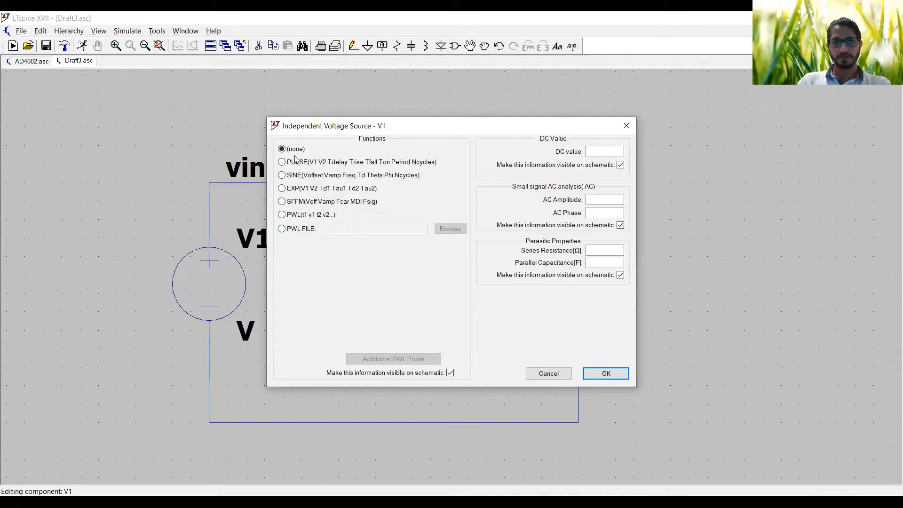
{"action": "left_click", "coordinate": [294, 176]}
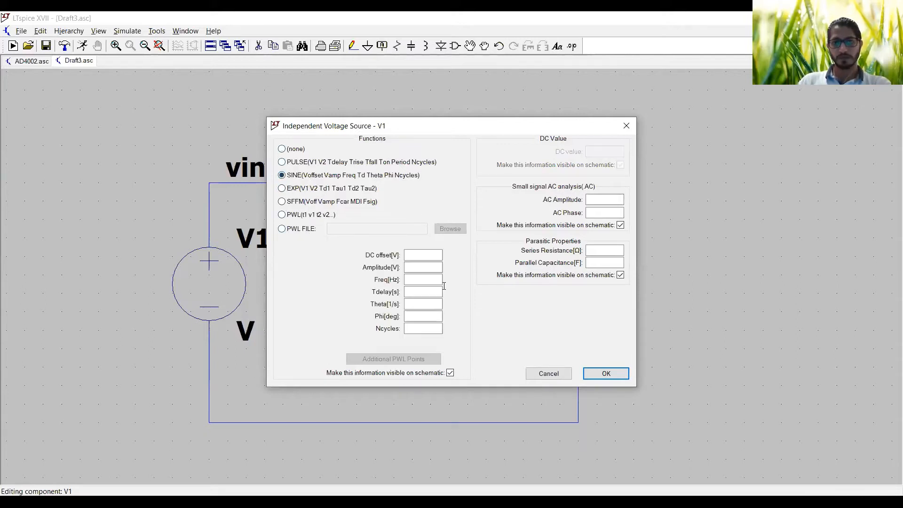
{"action": "left_click", "coordinate": [424, 268]}
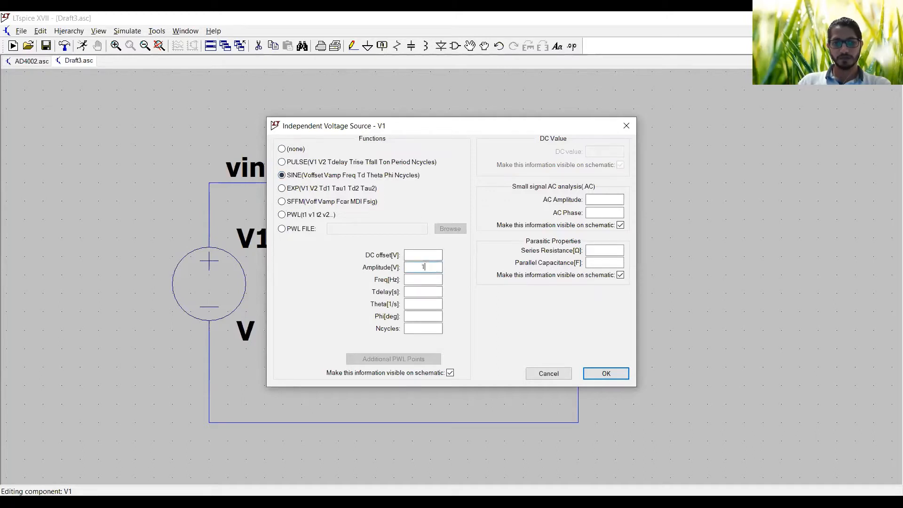
{"action": "type", "text": "1"}
{"action": "left_click", "coordinate": [423, 280]}
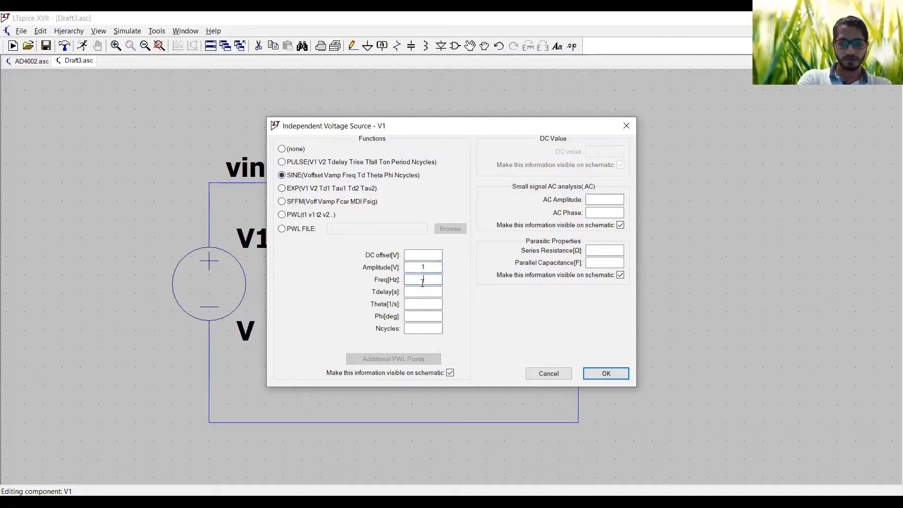
{"action": "type", "text": "1k"}
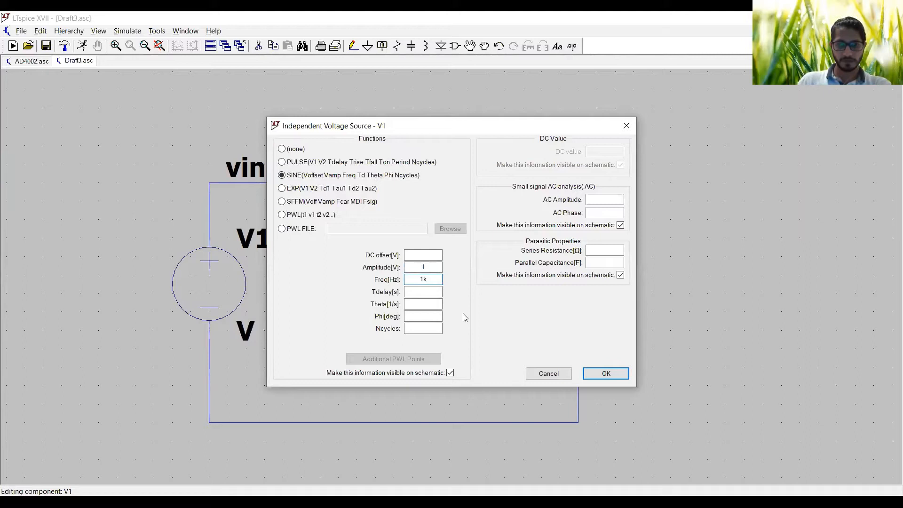
{"action": "left_click", "coordinate": [602, 373]}
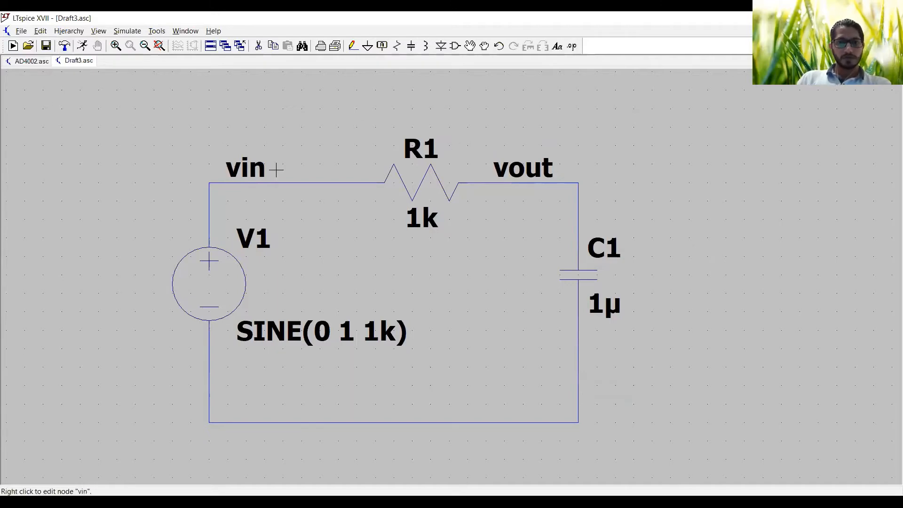
Step: Open the existing schematic rc_HP_filter.asc from the LTspiceXVII documents folder
{"action": "left_click", "coordinate": [31, 47]}
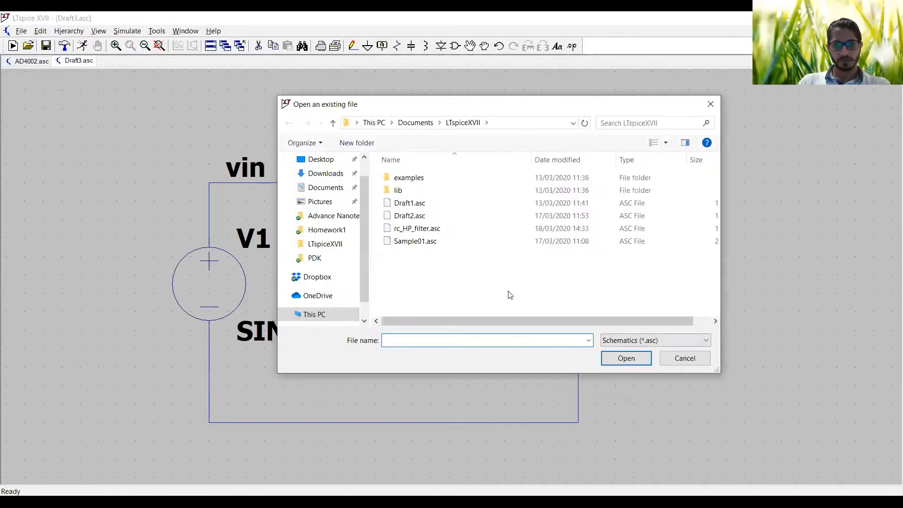
{"action": "left_click", "coordinate": [419, 229]}
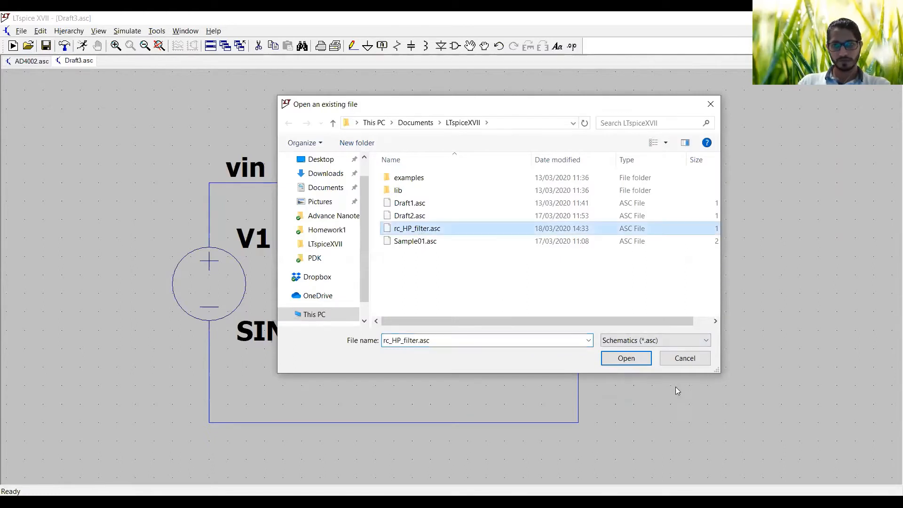
{"action": "left_click", "coordinate": [630, 358]}
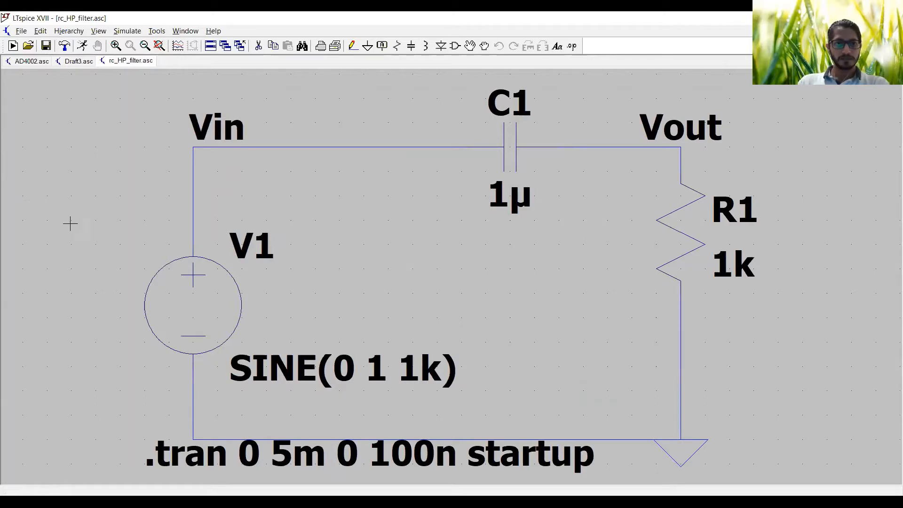
Step: Return to the Draft3.asc schematic and save it under its current name
{"action": "left_click", "coordinate": [77, 61]}
{"action": "left_click", "coordinate": [21, 31]}
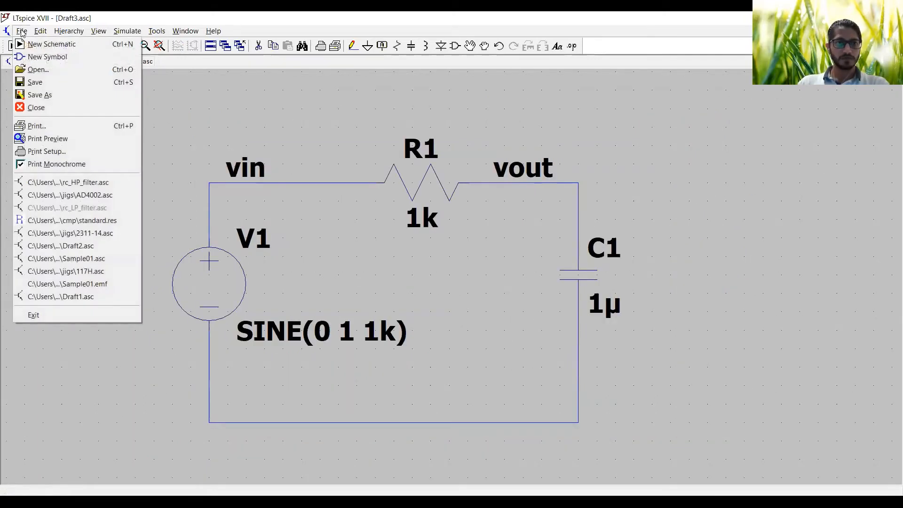
{"action": "left_click", "coordinate": [33, 86]}
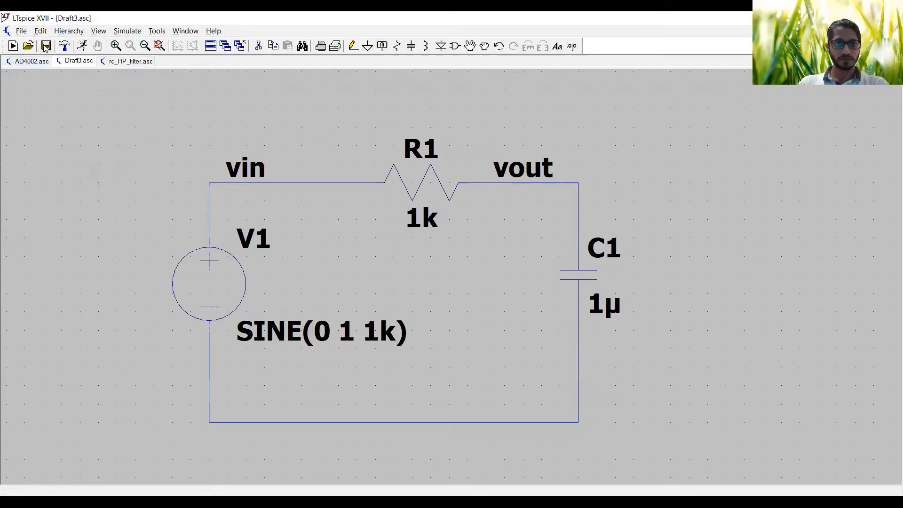
{"action": "left_click", "coordinate": [22, 31]}
{"action": "left_click", "coordinate": [254, 101]}
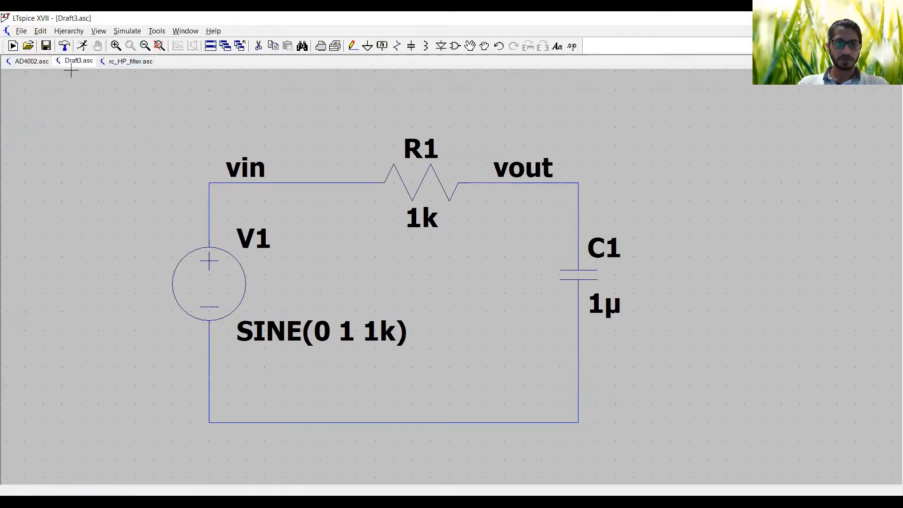
Step: Save the Draft3 schematic as a new file named rc_LP_filter.asc, adapting the name of the existing high-pass filter file
{"action": "left_click", "coordinate": [22, 31]}
{"action": "left_click", "coordinate": [34, 95]}
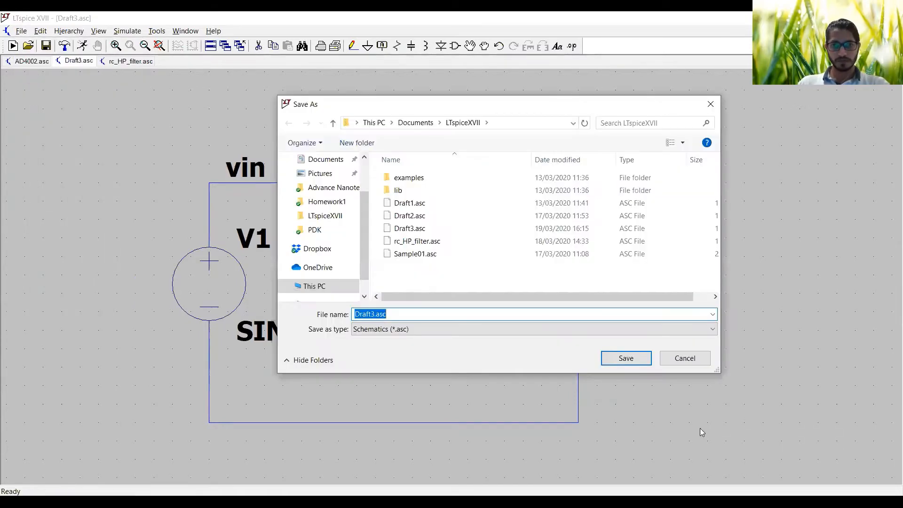
{"action": "left_click", "coordinate": [408, 245]}
{"action": "double_click", "coordinate": [383, 315]}
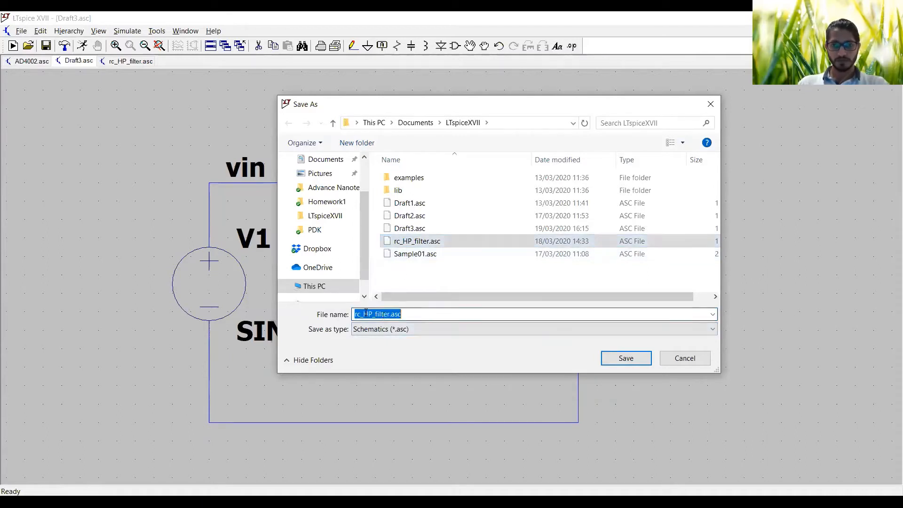
{"action": "key", "text": "End"}
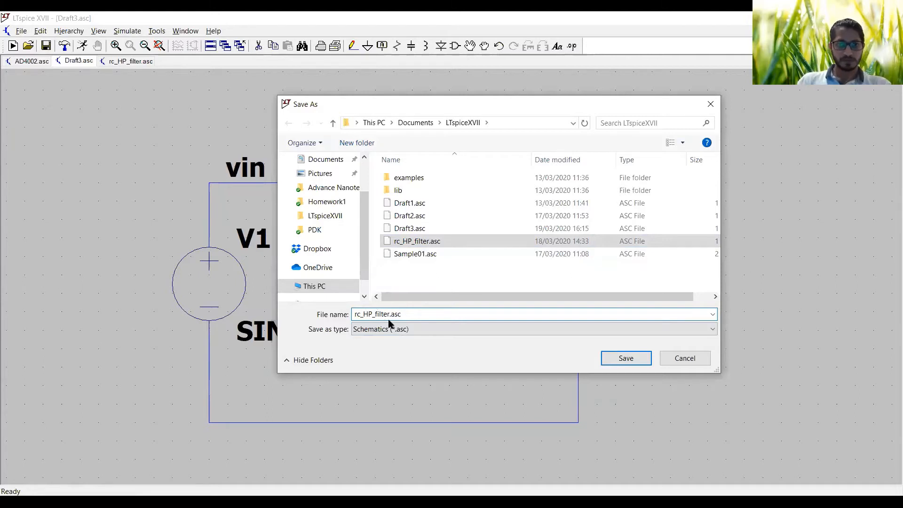
{"action": "key", "text": "BackSpace"}
{"action": "type", "text": "L"}
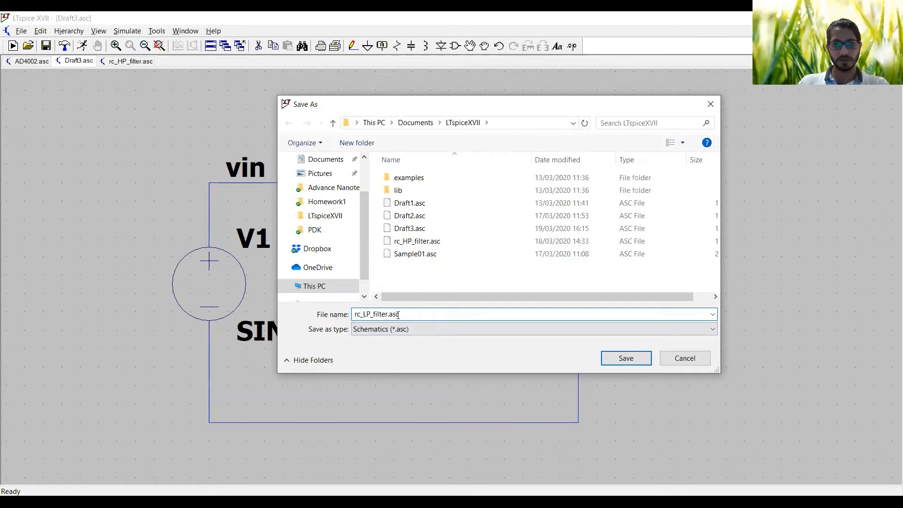
{"action": "left_click", "coordinate": [626, 358]}
Step: View the rc_HP_filter.asc schematic, and switch to the "Building circuit" slide of the presentation
{"action": "left_click", "coordinate": [86, 62]}
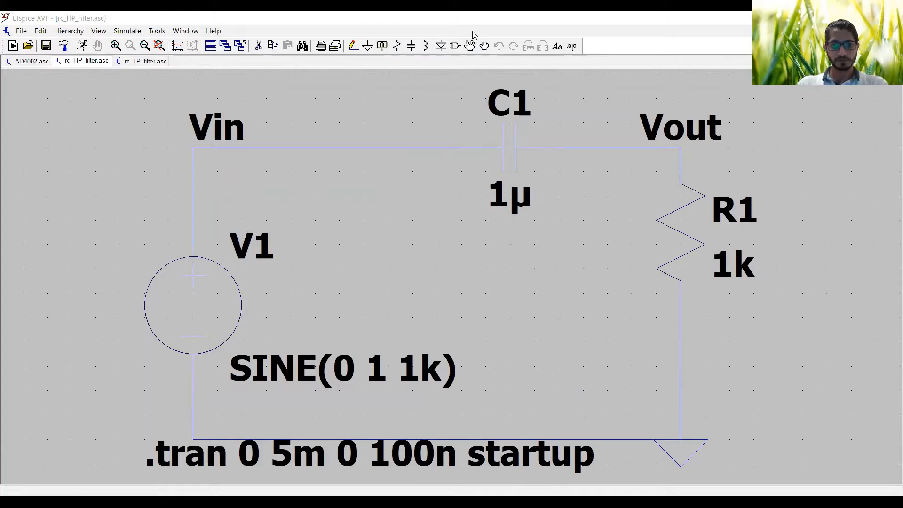
{"action": "key", "text": "alt+Tab"}
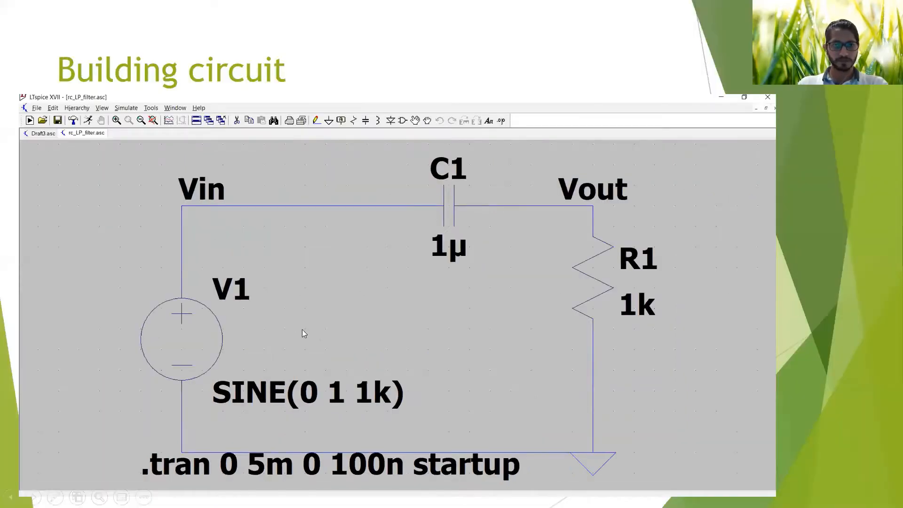
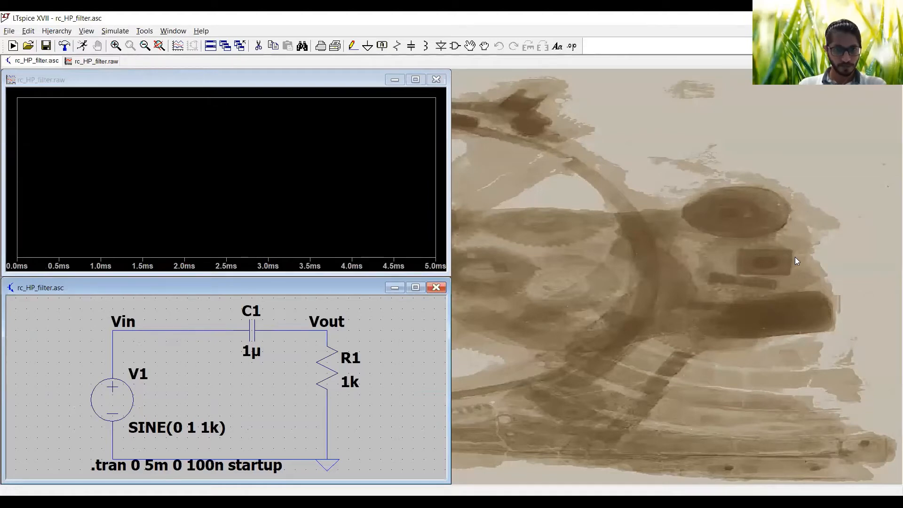
Step: Maximize the rc_HP_filter.asc schematic window and close the rc_HP_filter.raw waveform window
{"action": "left_click", "coordinate": [416, 287]}
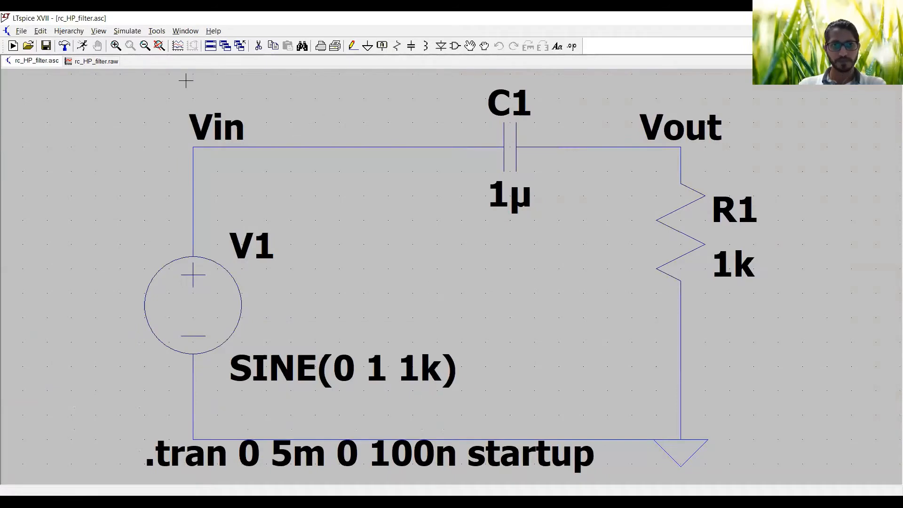
{"action": "left_click", "coordinate": [95, 62]}
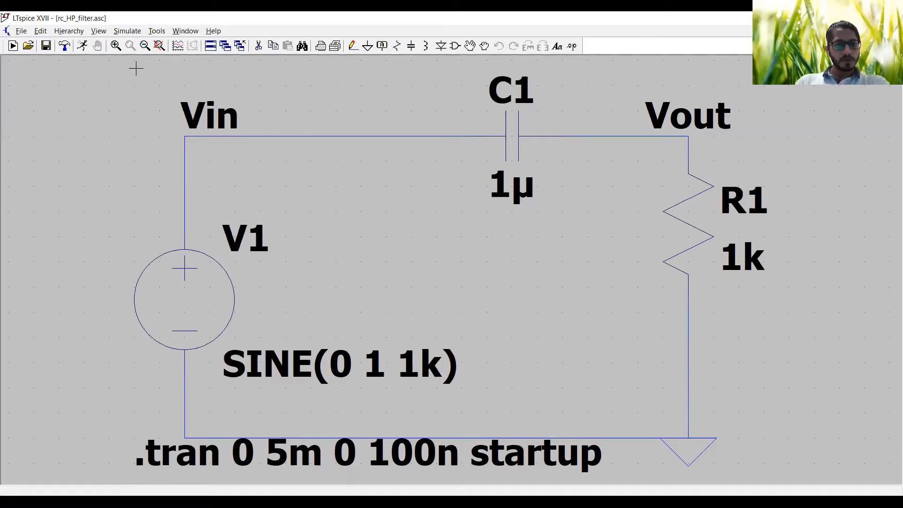
Step: Review the transient simulation command's stop time, time to start saving data and maximum timestep, and accept its settings
{"action": "left_click", "coordinate": [125, 32]}
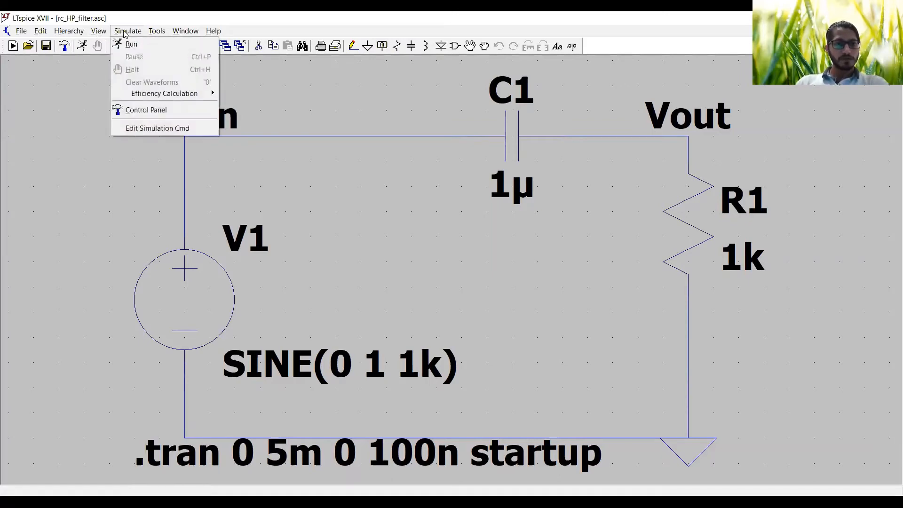
{"action": "left_click", "coordinate": [141, 130]}
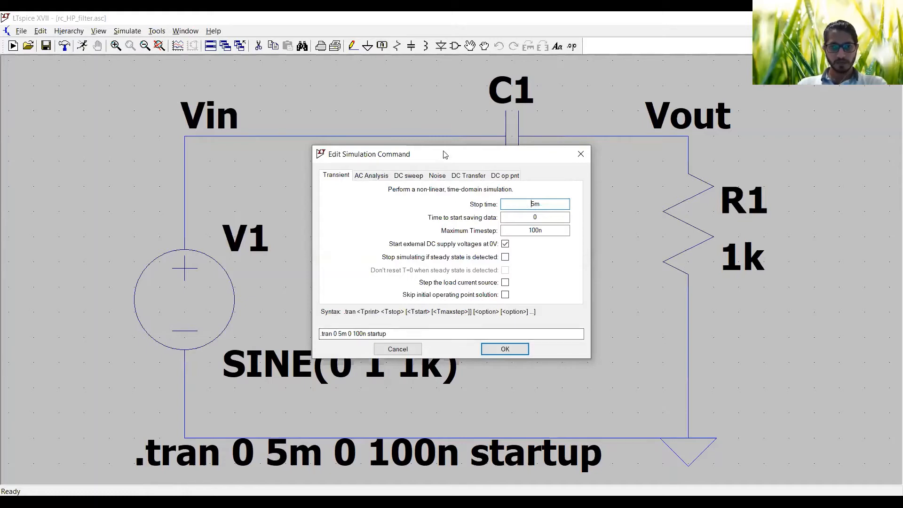
{"action": "left_click_drag", "start_coordinate": [441, 154], "coordinate": [492, 167]}
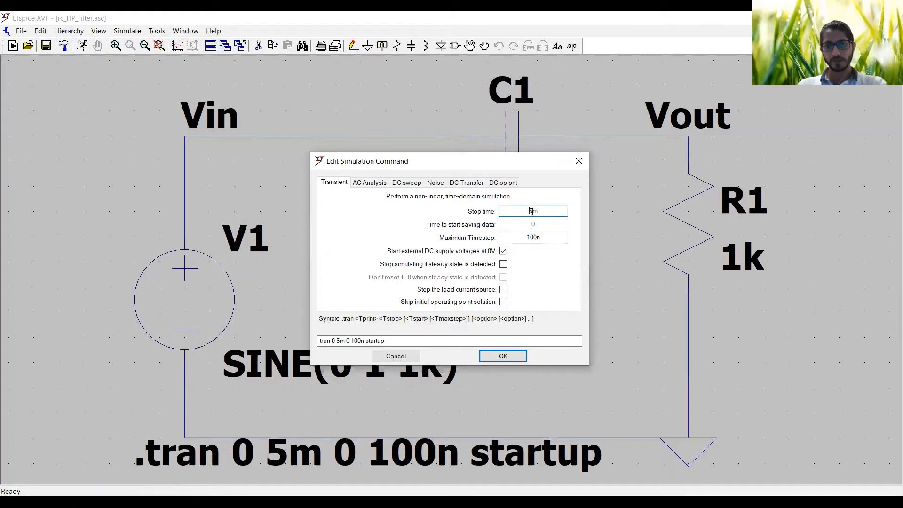
{"action": "left_click_drag", "start_coordinate": [527, 210], "coordinate": [554, 209]}
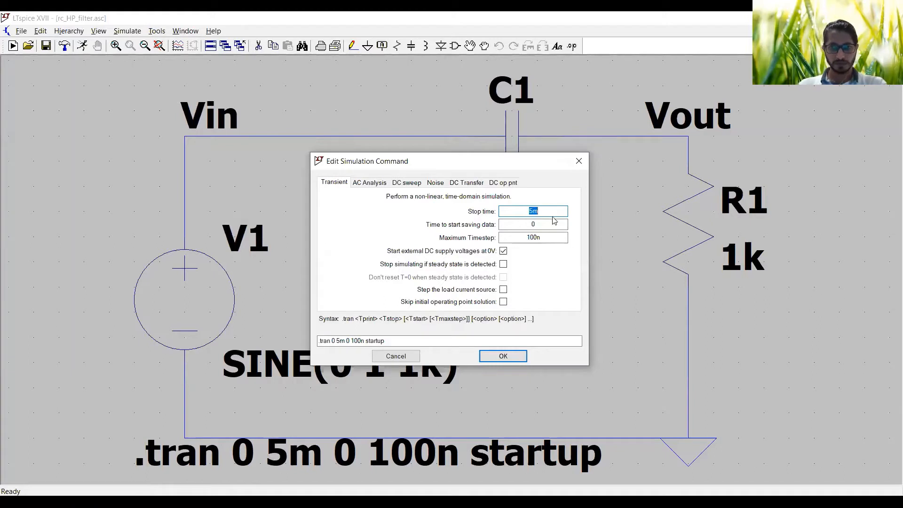
{"action": "left_click", "coordinate": [547, 223]}
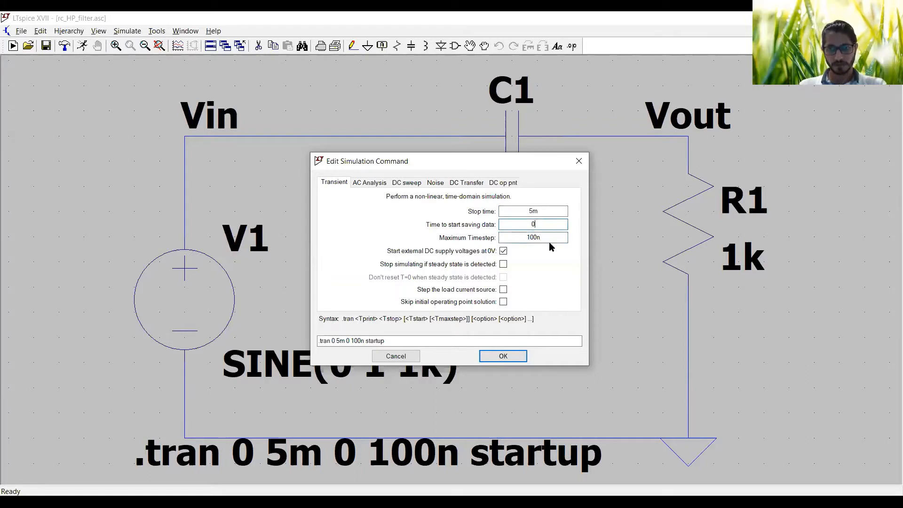
{"action": "left_click", "coordinate": [537, 238]}
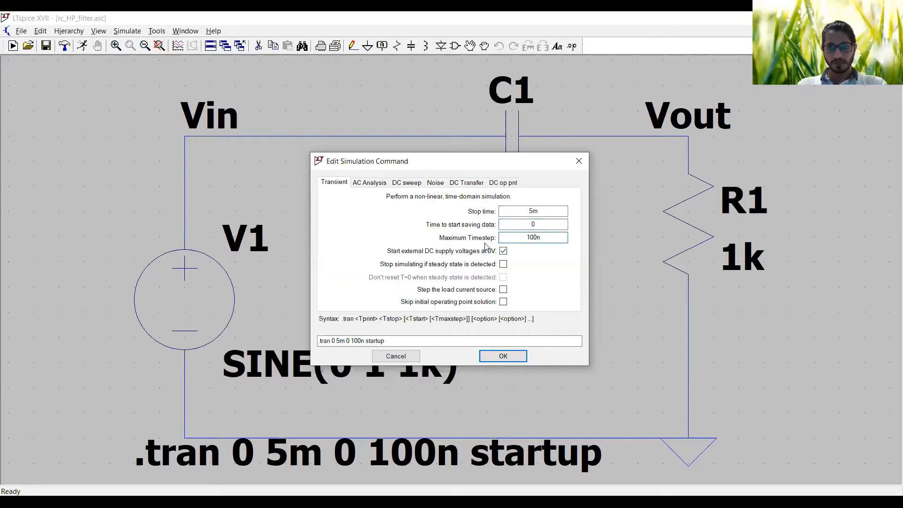
{"action": "double_click", "coordinate": [541, 237]}
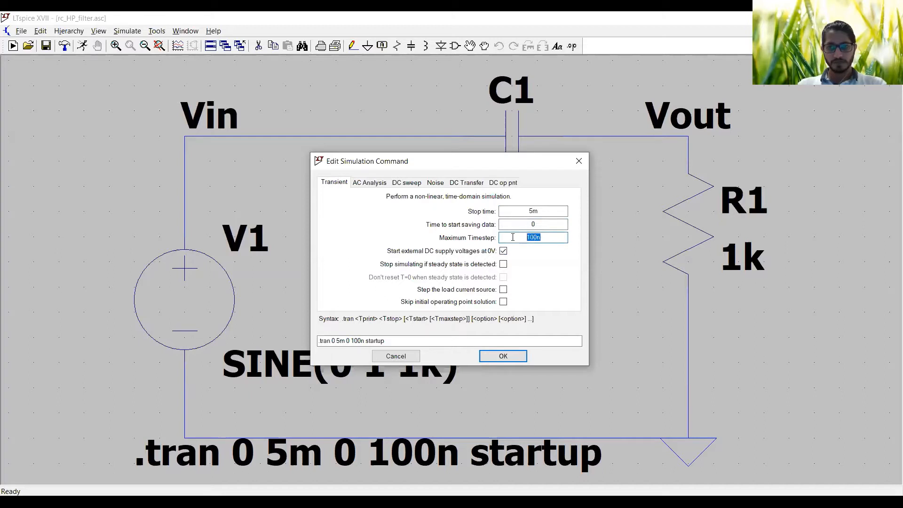
{"action": "left_click", "coordinate": [540, 225]}
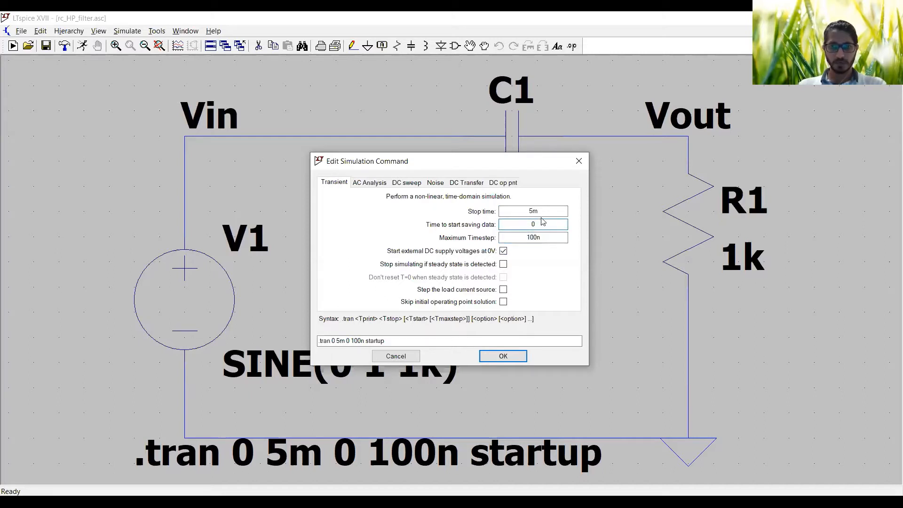
{"action": "left_click", "coordinate": [545, 212]}
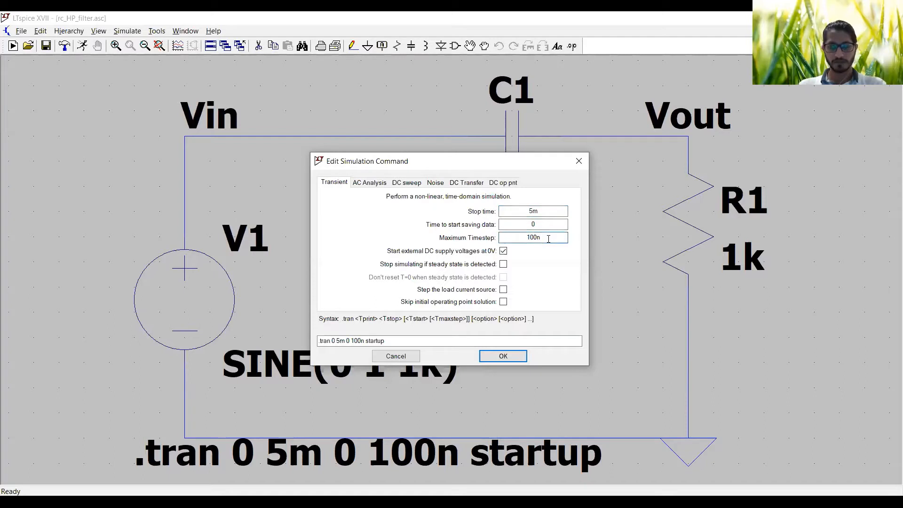
{"action": "left_click", "coordinate": [541, 225]}
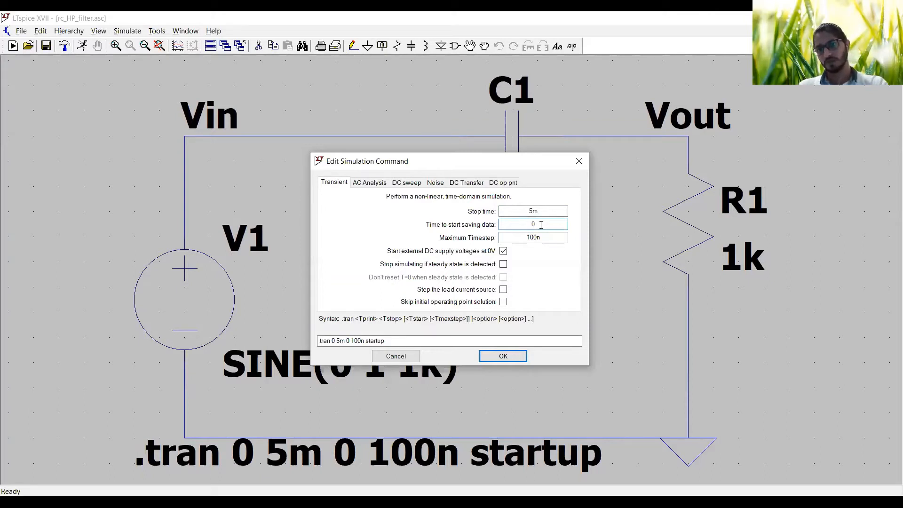
{"action": "left_click", "coordinate": [542, 208]}
{"action": "left_click", "coordinate": [543, 237]}
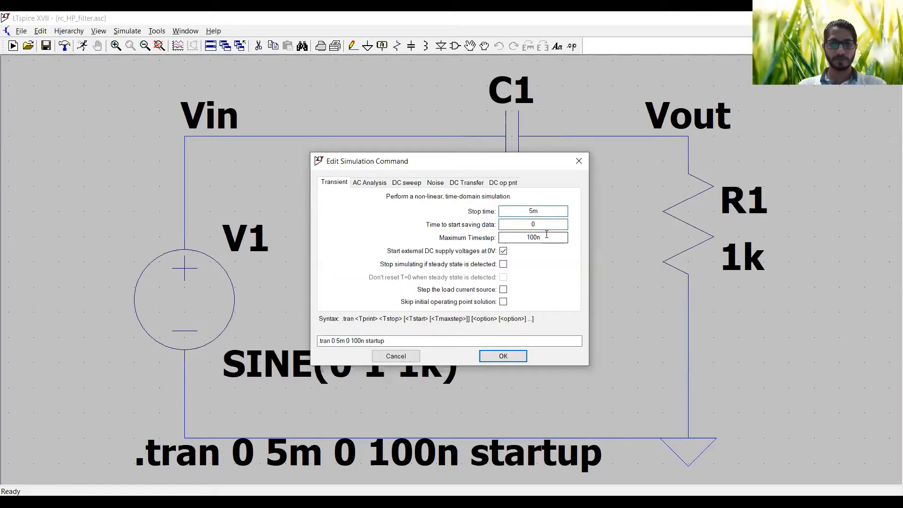
{"action": "double_click", "coordinate": [522, 238]}
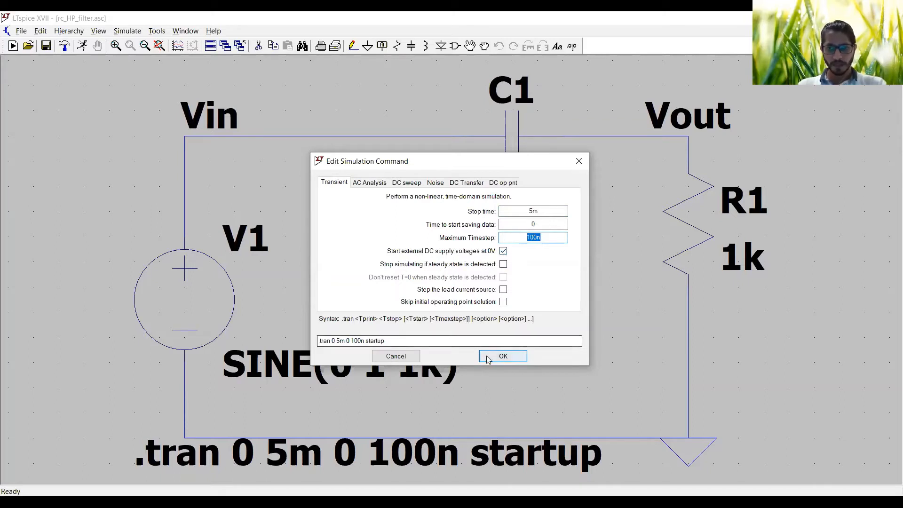
{"action": "left_click", "coordinate": [503, 356]}
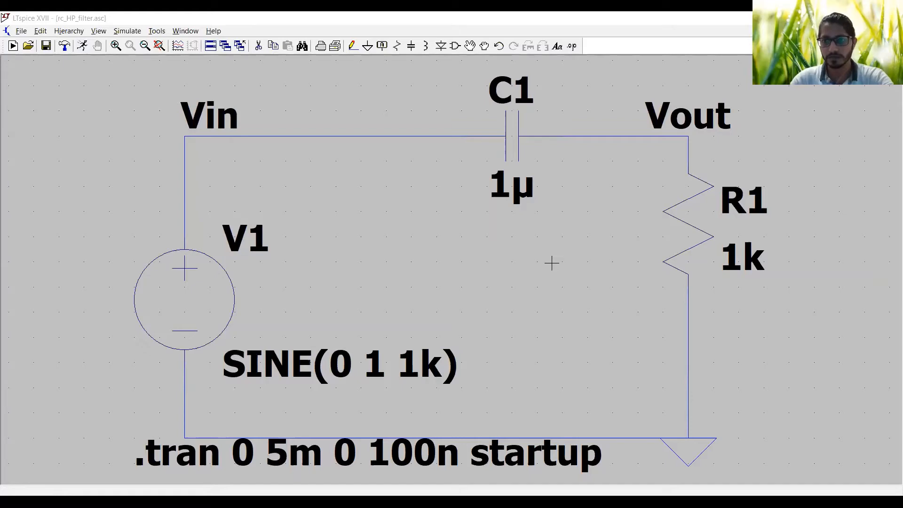
Step: Run the transient simulation and plot the Vout node voltage and the current through R1
{"action": "left_click", "coordinate": [83, 47]}
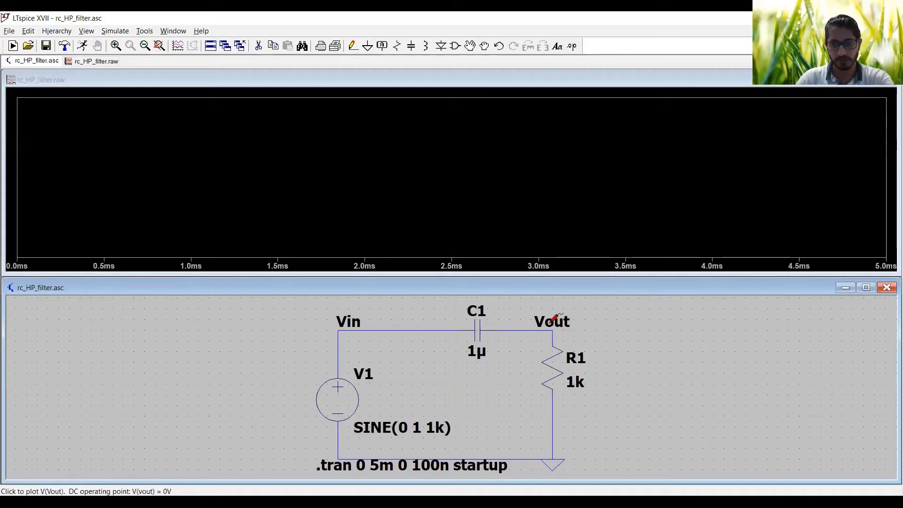
{"action": "left_click", "coordinate": [519, 328]}
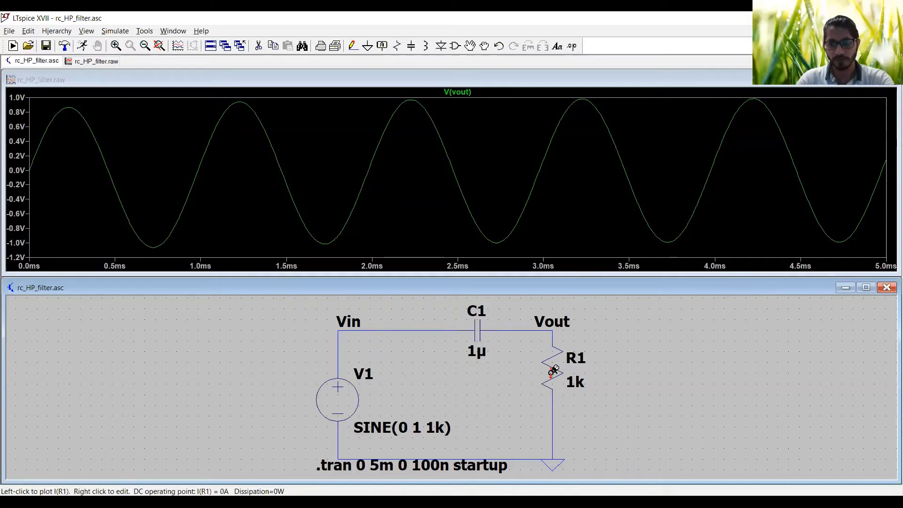
{"action": "left_click", "coordinate": [554, 371]}
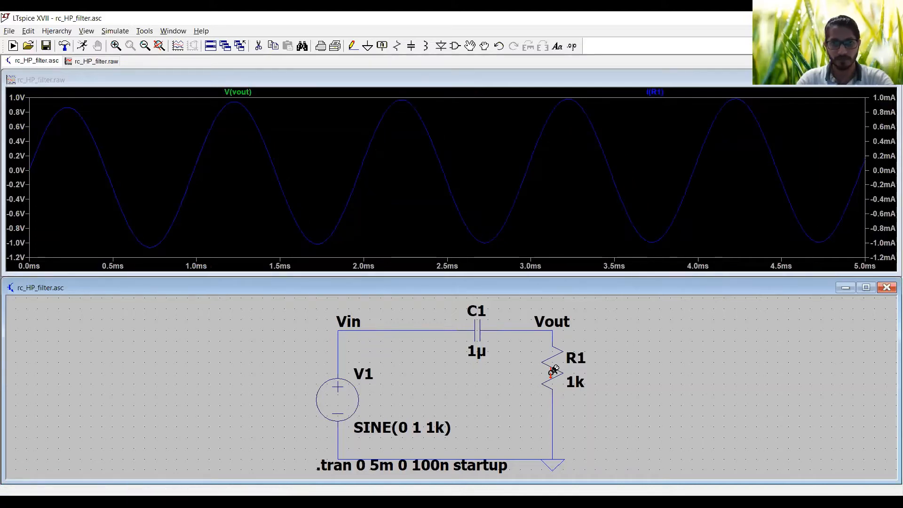
Step: Inspect the two plotted traces with the cursor and delete the I(R1) trace from the waveform plot
{"action": "left_click", "coordinate": [665, 93]}
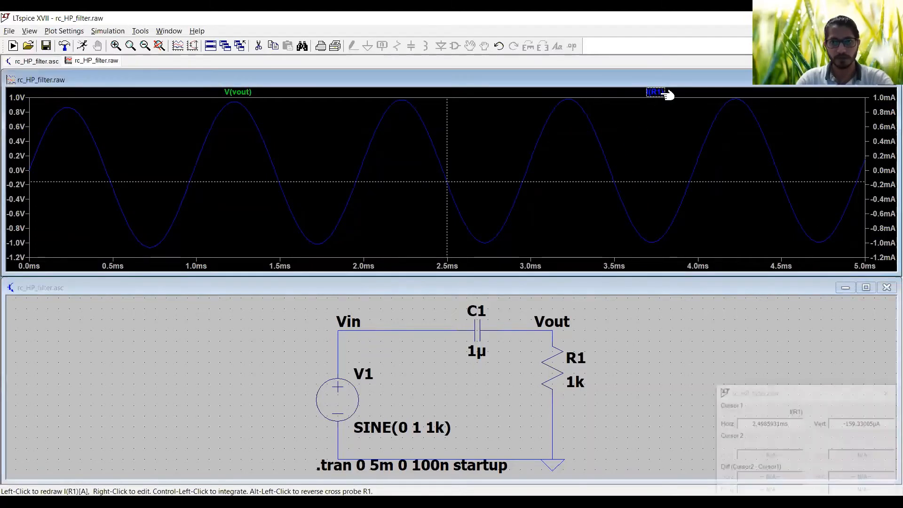
{"action": "left_click", "coordinate": [252, 93]}
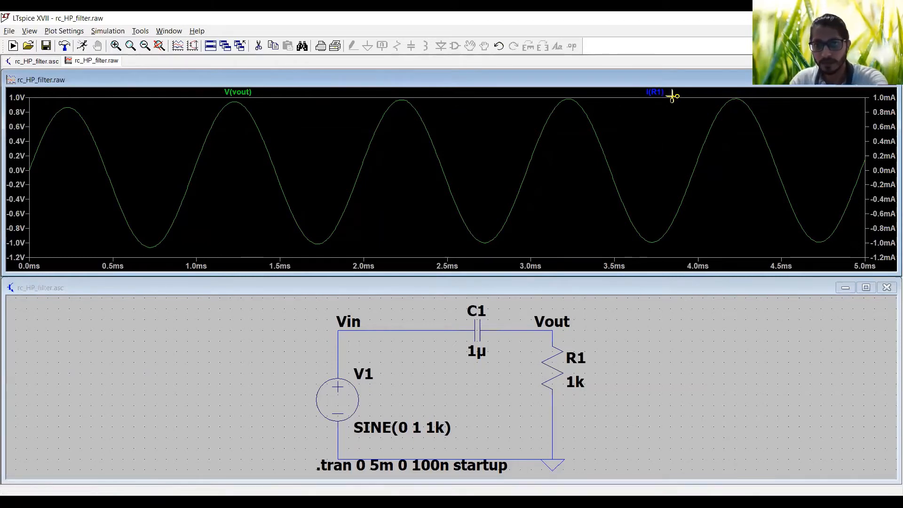
{"action": "key", "text": "Delete"}
{"action": "left_click", "coordinate": [655, 93]}
{"action": "key", "text": "Escape"}
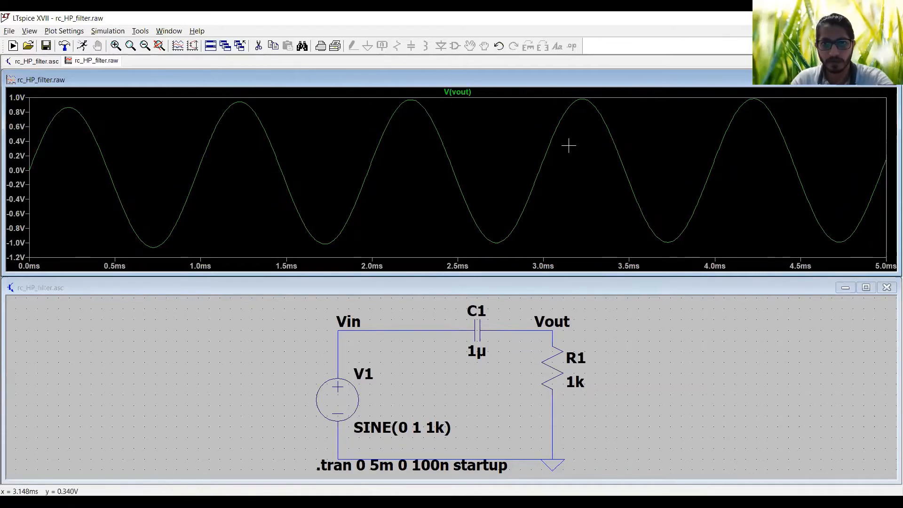
Step: Attach a cursor to the V(vout) trace, read its time and voltage at several points around 2.5 ms, and close the cursor readout
{"action": "left_click", "coordinate": [468, 93]}
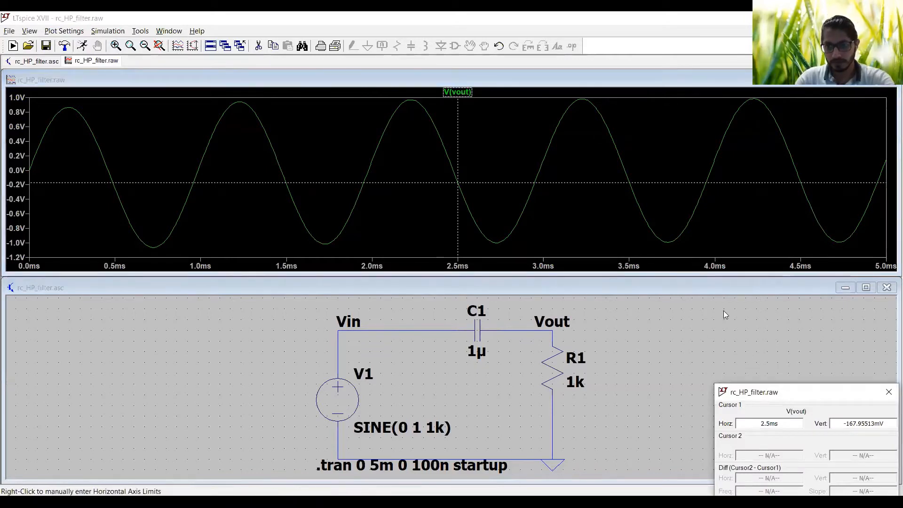
{"action": "left_click_drag", "start_coordinate": [781, 397], "coordinate": [723, 311]}
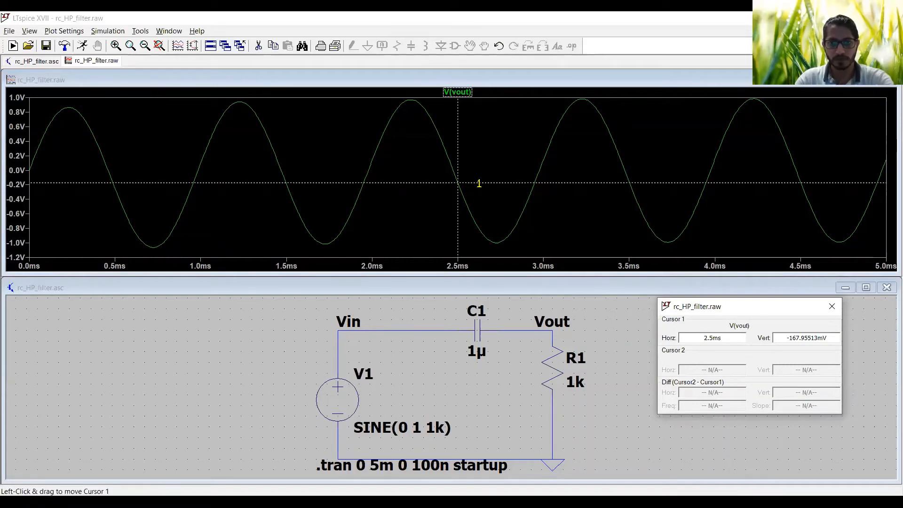
{"action": "mouse_move", "coordinate": [485, 183]}
{"action": "left_mouse_down"}
{"action": "mouse_move", "coordinate": [430, 116]}
{"action": "mouse_move", "coordinate": [450, 161]}
{"action": "left_mouse_up"}
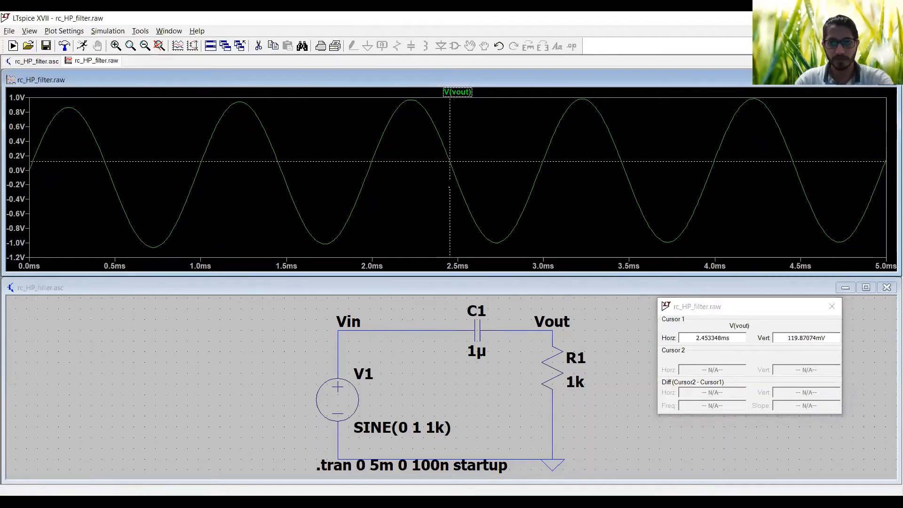
{"action": "left_click", "coordinate": [693, 338]}
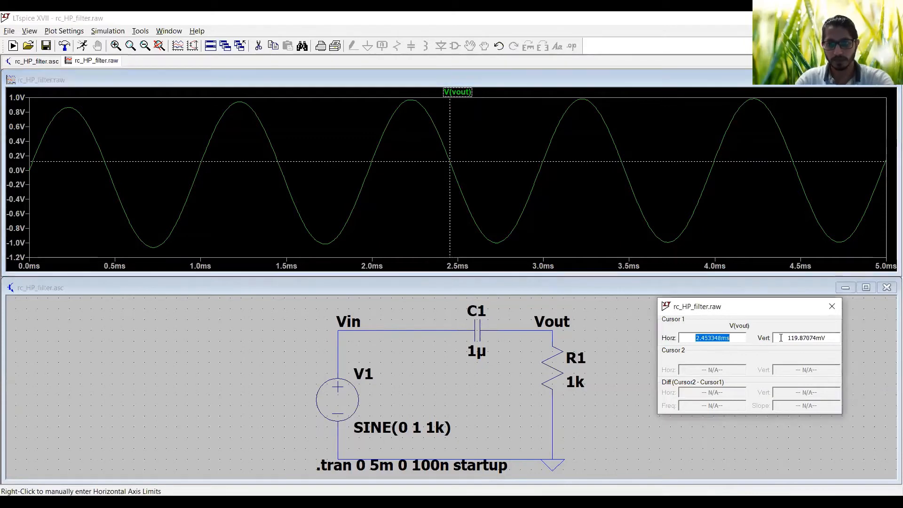
{"action": "left_click", "coordinate": [830, 340]}
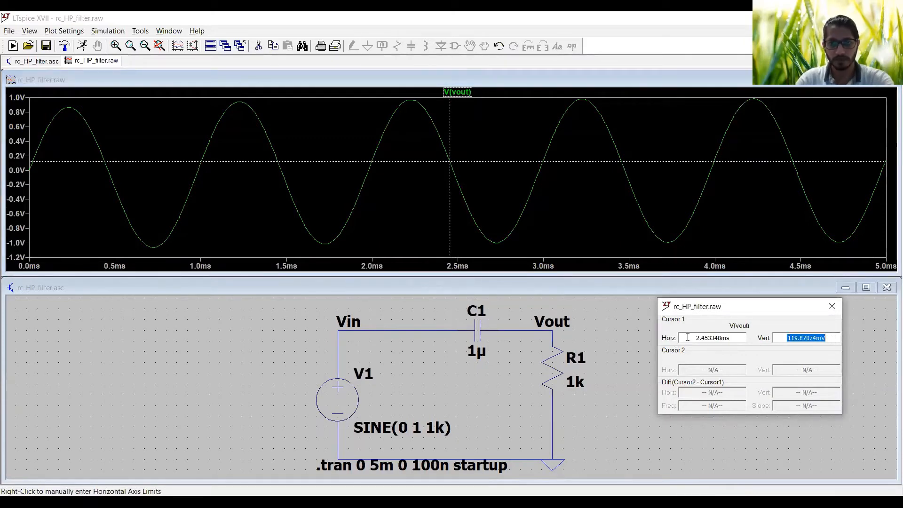
{"action": "left_click_drag", "start_coordinate": [688, 337], "coordinate": [832, 339]}
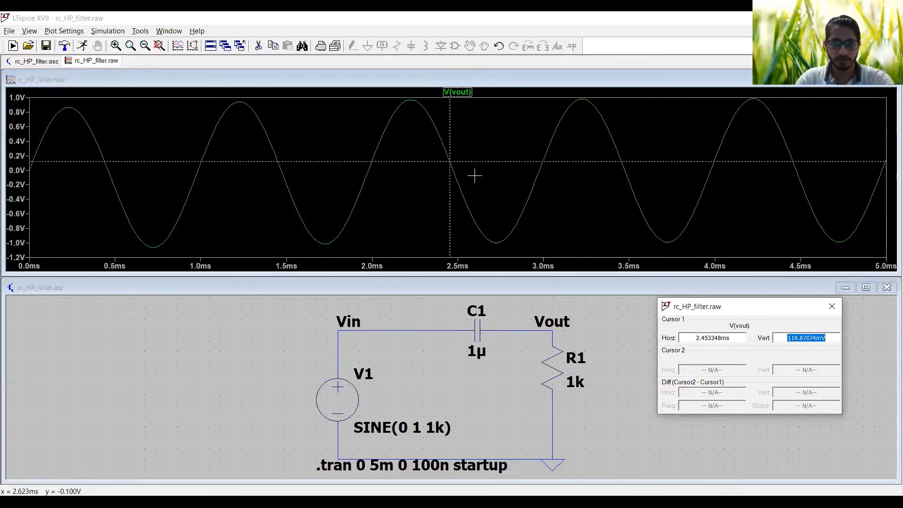
{"action": "mouse_move", "coordinate": [483, 161]}
{"action": "left_mouse_down"}
{"action": "mouse_move", "coordinate": [458, 177]}
{"action": "mouse_move", "coordinate": [431, 118]}
{"action": "mouse_move", "coordinate": [408, 105]}
{"action": "mouse_move", "coordinate": [459, 185]}
{"action": "mouse_move", "coordinate": [455, 175]}
{"action": "left_mouse_up"}
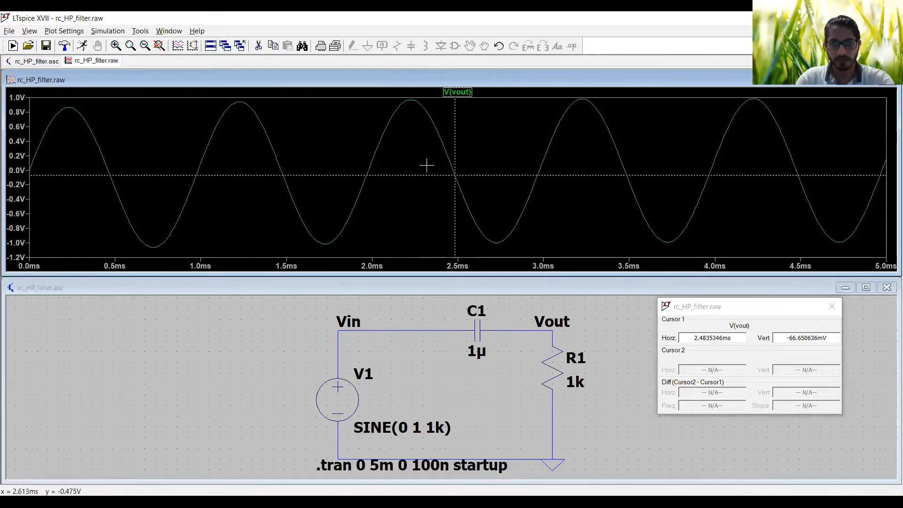
{"action": "left_click_drag", "start_coordinate": [455, 175], "coordinate": [447, 153]}
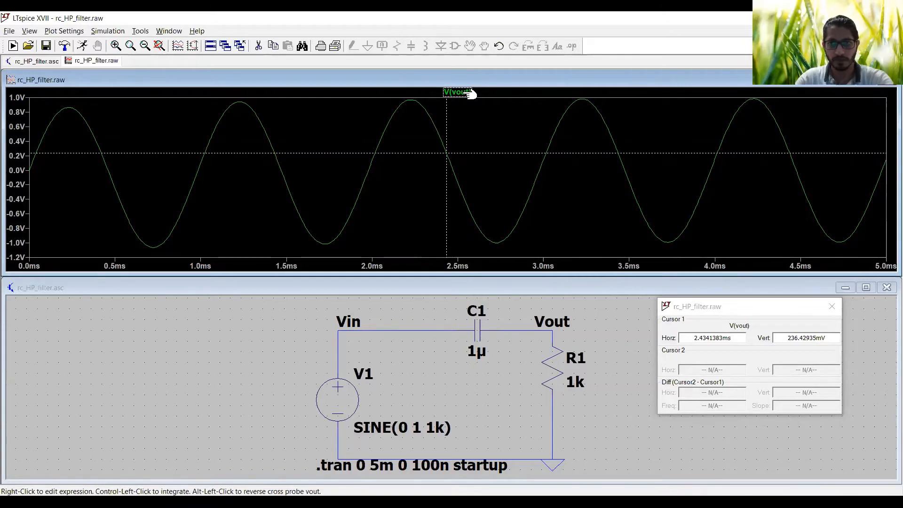
{"action": "left_click", "coordinate": [837, 313]}
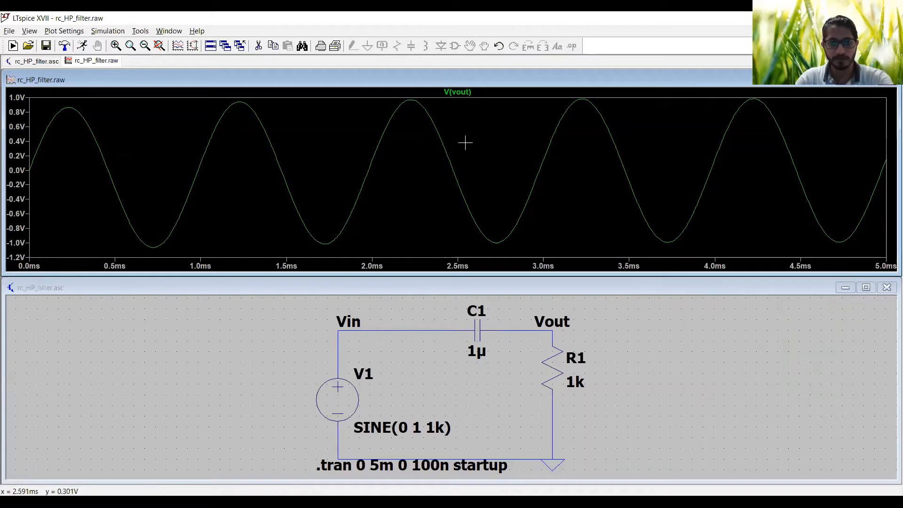
Step: Display the average and RMS values of the V(vout) waveform, examine both, and close the summary
{"action": "left_click", "coordinate": [469, 93], "text": "ctrl"}
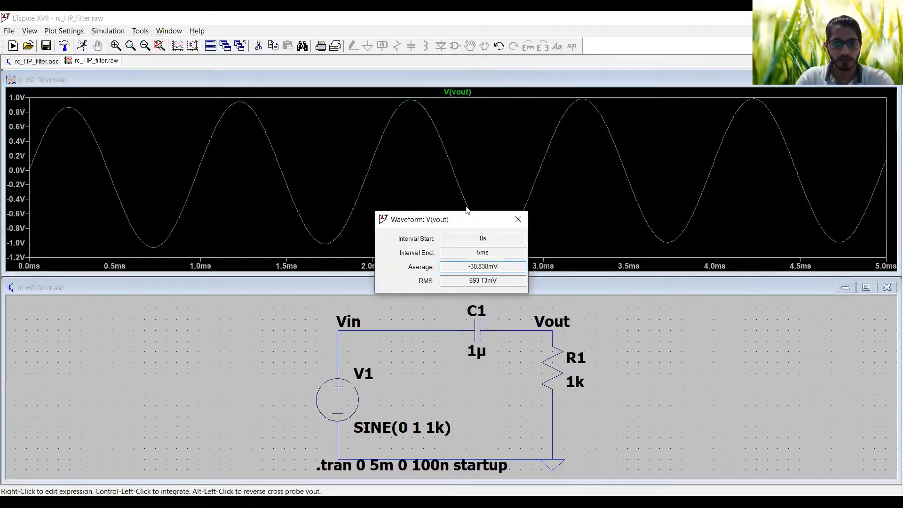
{"action": "left_click_drag", "start_coordinate": [465, 223], "coordinate": [560, 147]}
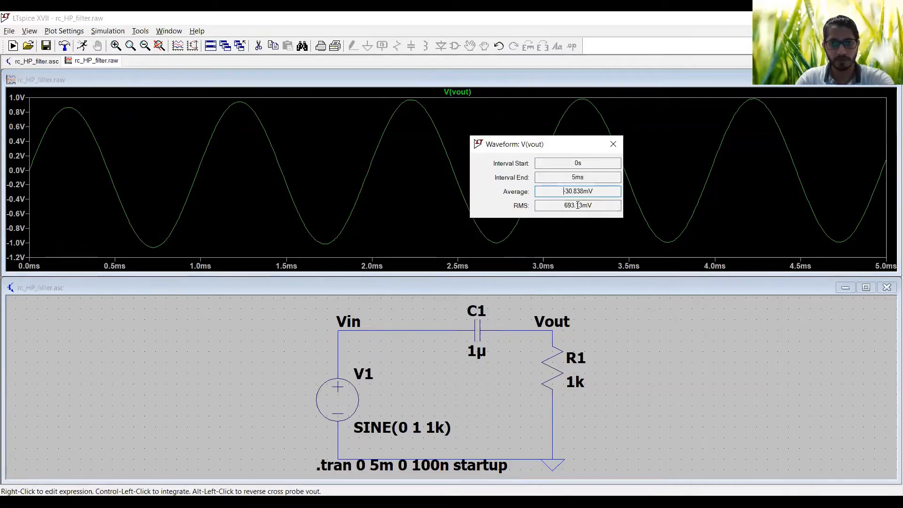
{"action": "left_click_drag", "start_coordinate": [597, 205], "coordinate": [561, 206]}
{"action": "left_click", "coordinate": [592, 190]}
{"action": "double_click", "coordinate": [590, 190]}
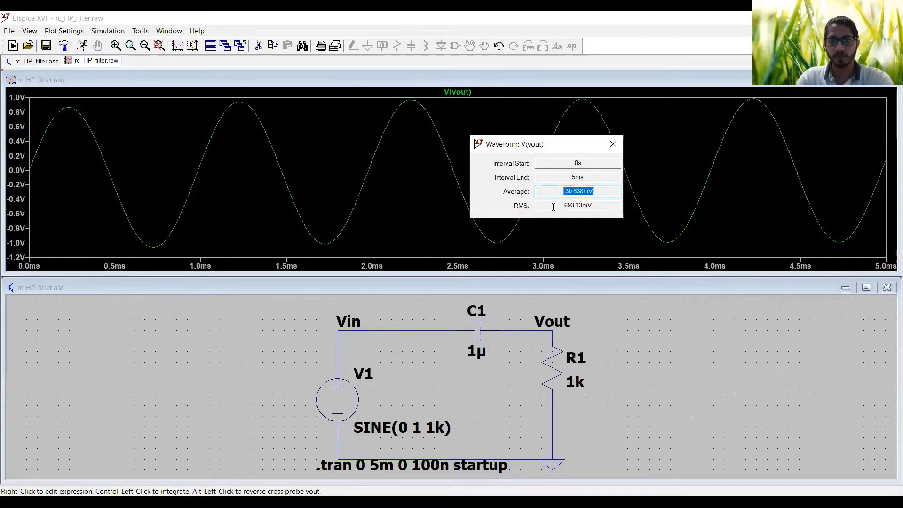
{"action": "left_click", "coordinate": [614, 146]}
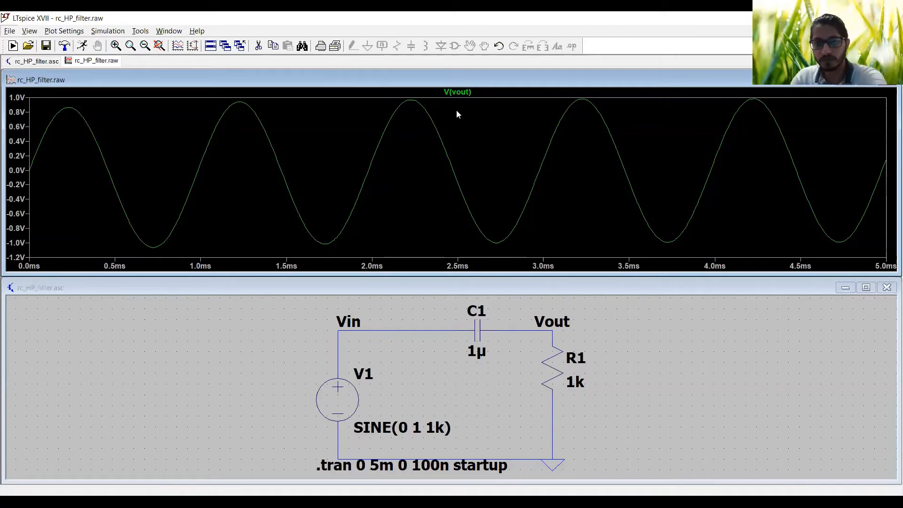
Step: Delete the V(vout) trace from the waveform plot
{"action": "left_click", "coordinate": [590, 344]}
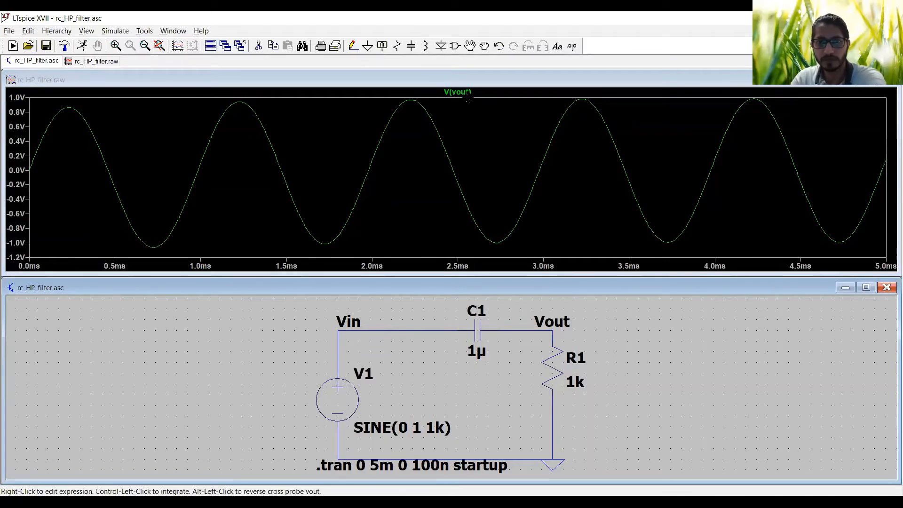
{"action": "left_click", "coordinate": [457, 92]}
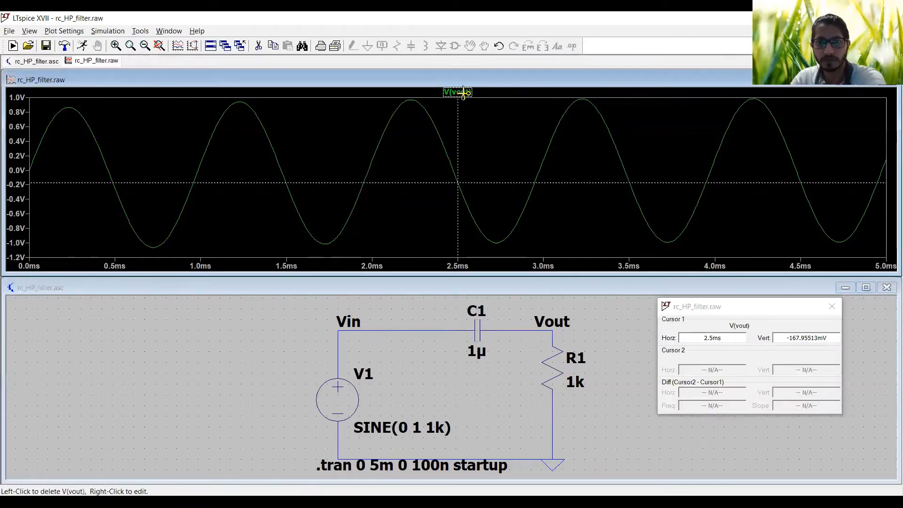
{"action": "left_click", "coordinate": [457, 92]}
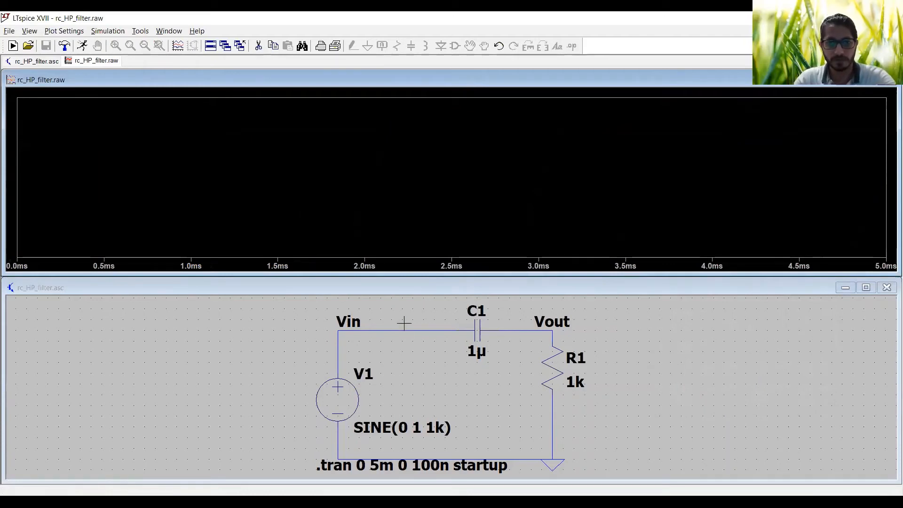
Step: Plot the voltage difference between Vin and Vout, and add the power dissipation of capacitor C1 to the waveform plot
{"action": "left_click", "coordinate": [88, 47]}
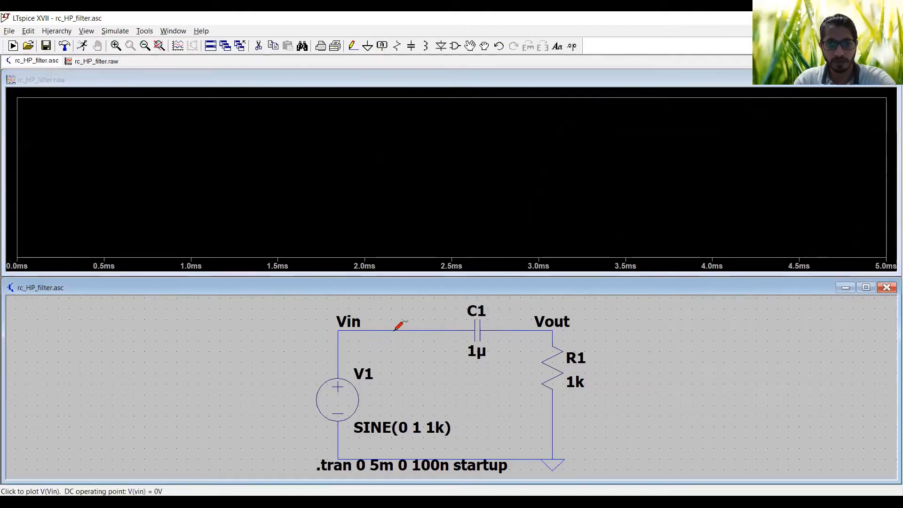
{"action": "key", "text": "ctrl"}
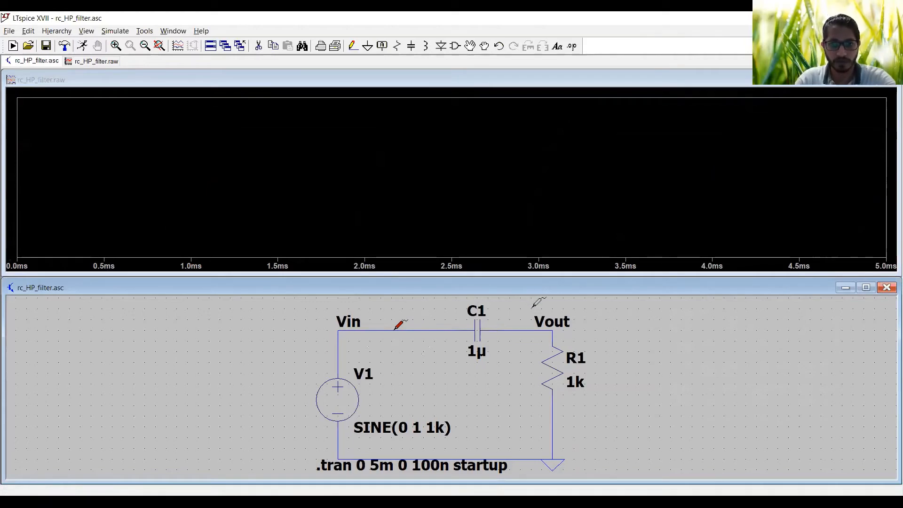
{"action": "left_click_drag", "start_coordinate": [531, 318], "coordinate": [519, 327]}
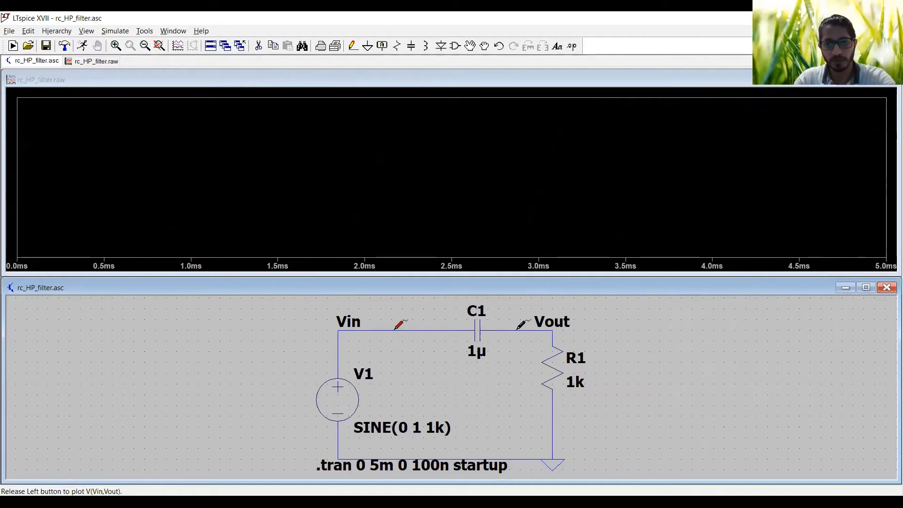
{"action": "left_click_drag", "start_coordinate": [517, 328], "coordinate": [516, 331]}
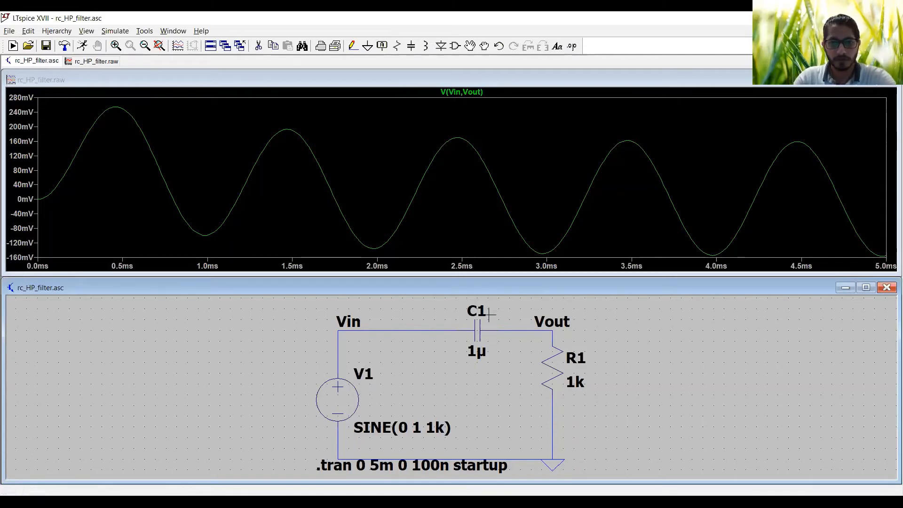
{"action": "key", "text": "alt"}
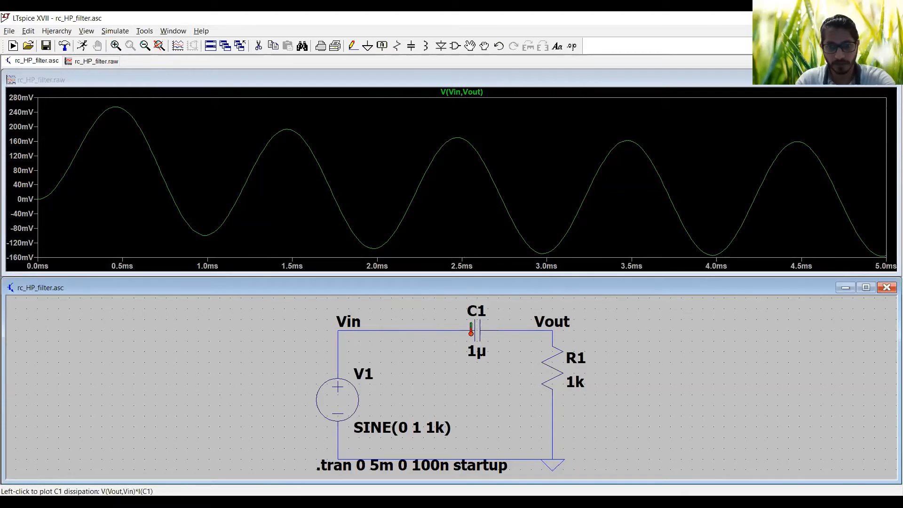
{"action": "left_click", "coordinate": [480, 331]}
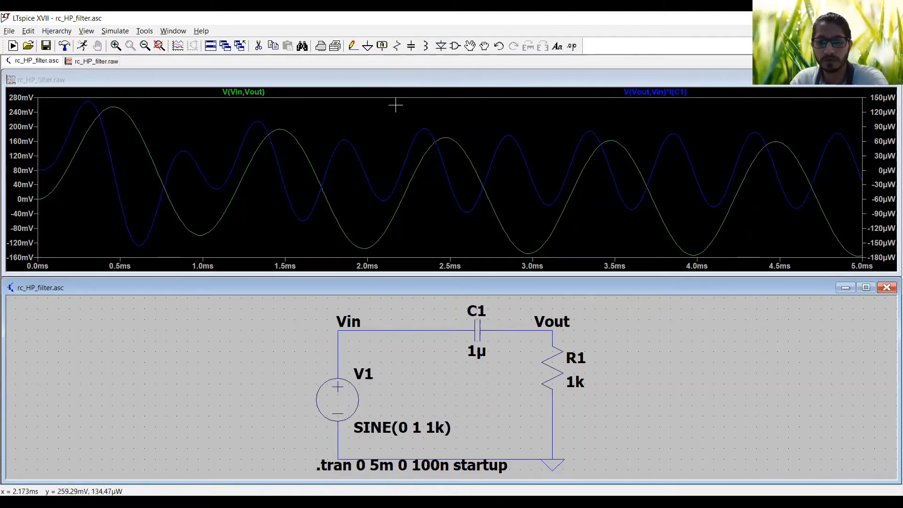
Step: Delete the V(Vin,Vout) trace from the waveform plot
{"action": "left_click", "coordinate": [296, 96]}
{"action": "key", "text": "Delete"}
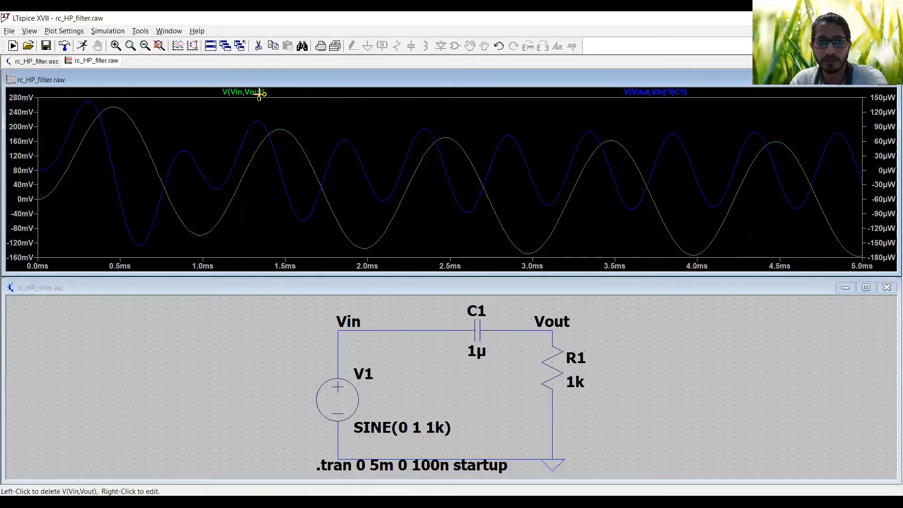
{"action": "left_click", "coordinate": [256, 92]}
{"action": "key", "text": "Escape"}
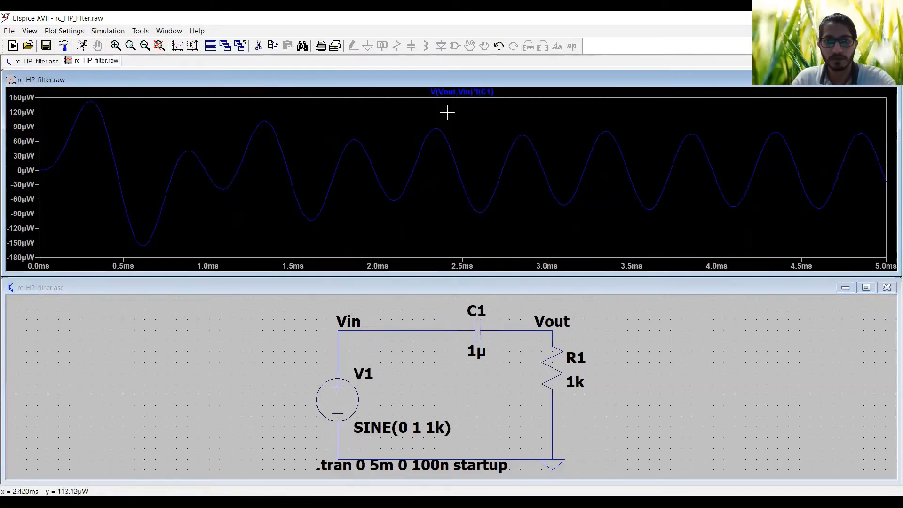
Step: Read the C1 power trace with a cursor at about 2.43 ms, display its average and integral, and close both readouts
{"action": "left_click", "coordinate": [461, 93]}
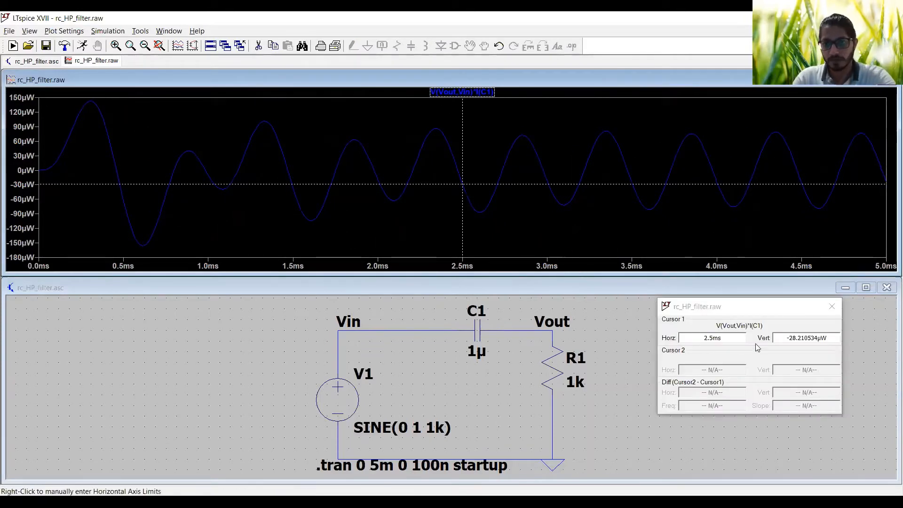
{"action": "mouse_move", "coordinate": [463, 184]}
{"action": "left_mouse_down"}
{"action": "mouse_move", "coordinate": [439, 130]}
{"action": "mouse_move", "coordinate": [462, 172]}
{"action": "mouse_move", "coordinate": [492, 188]}
{"action": "mouse_move", "coordinate": [510, 150]}
{"action": "mouse_move", "coordinate": [471, 214]}
{"action": "mouse_move", "coordinate": [448, 177]}
{"action": "left_mouse_up"}
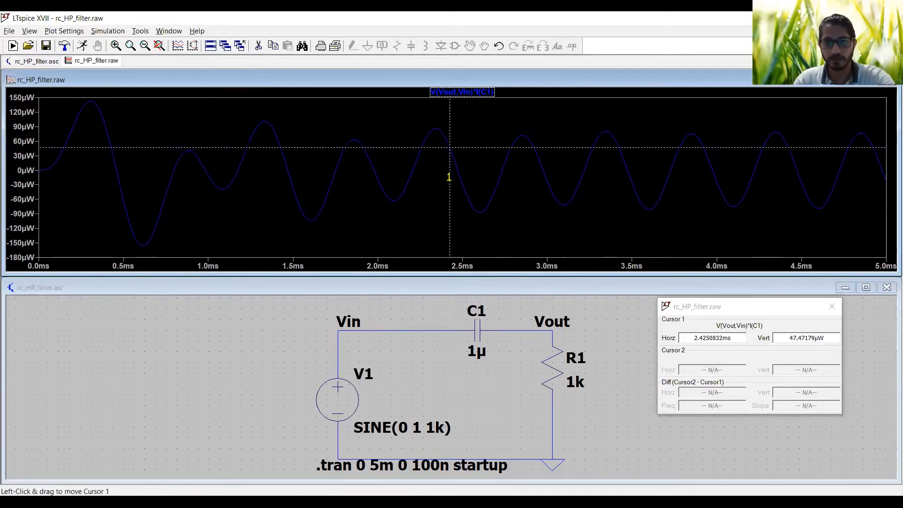
{"action": "left_click", "coordinate": [490, 95], "text": "ctrl"}
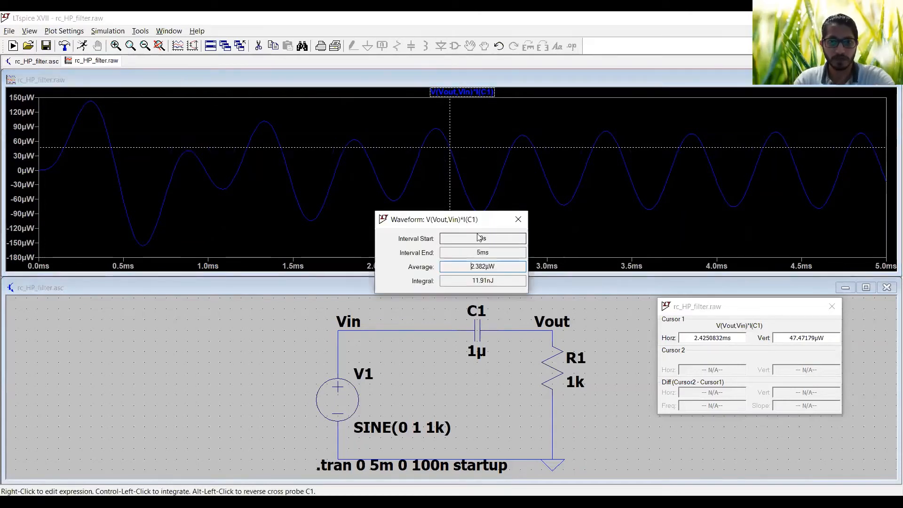
{"action": "left_click_drag", "start_coordinate": [475, 222], "coordinate": [582, 245]}
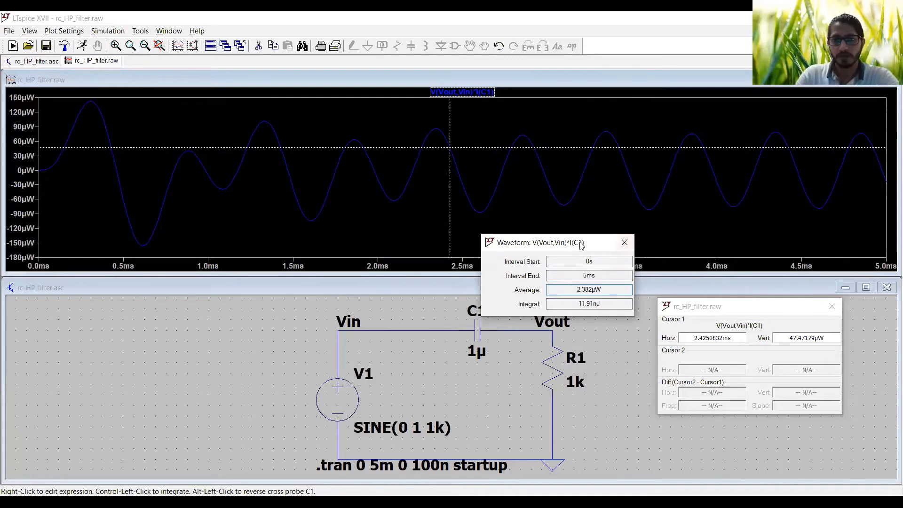
{"action": "left_click_drag", "start_coordinate": [568, 249], "coordinate": [180, 332]}
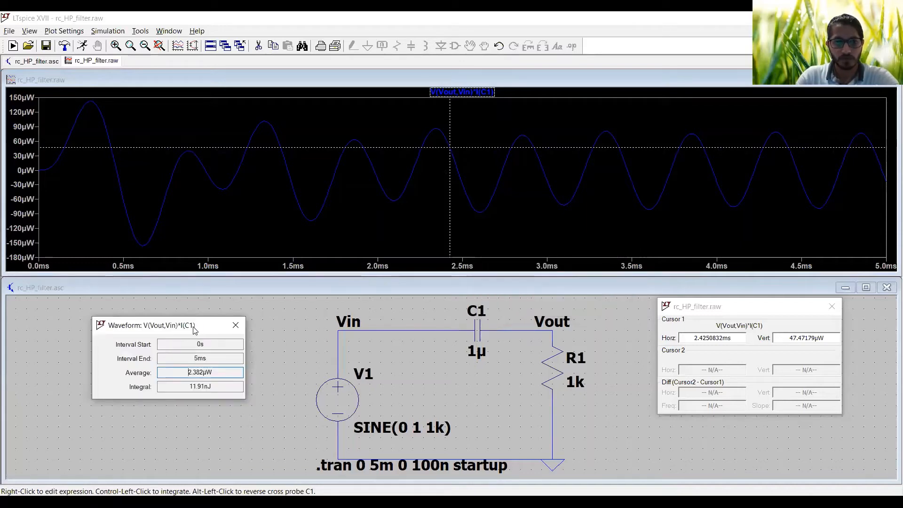
{"action": "left_click", "coordinate": [236, 325]}
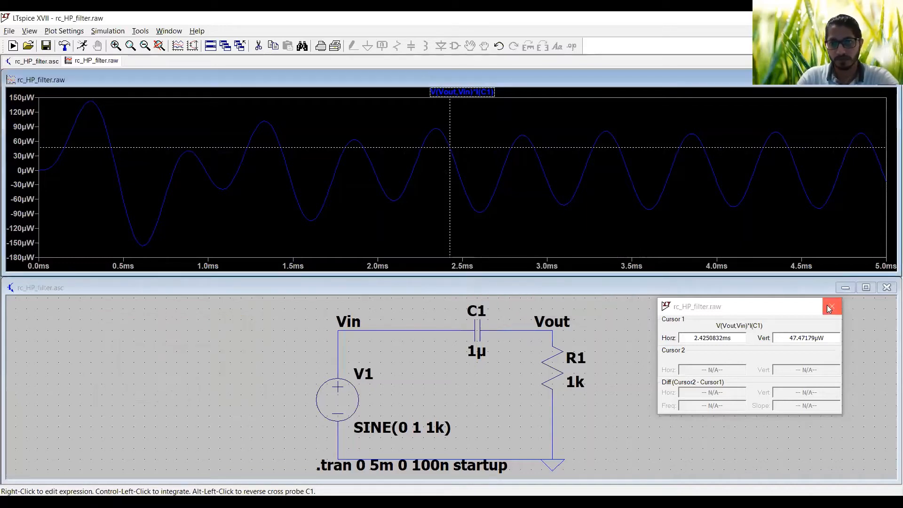
{"action": "left_click", "coordinate": [832, 307]}
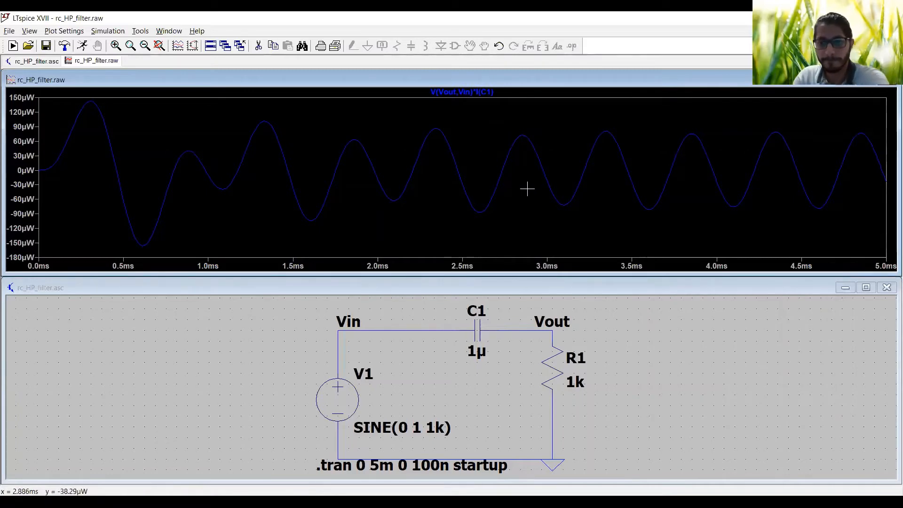
Step: Delete the C1 power dissipation trace from the waveform plot
{"action": "key", "text": "Delete"}
{"action": "left_click", "coordinate": [463, 94]}
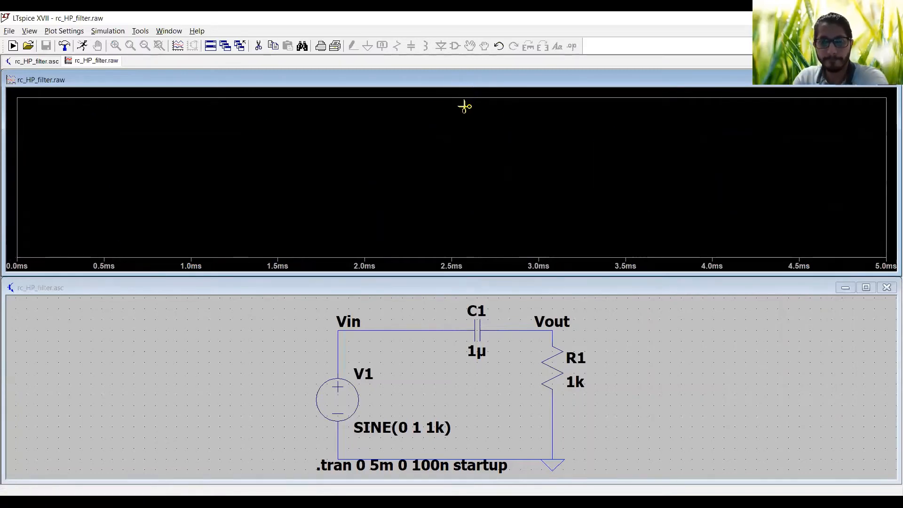
{"action": "key", "text": "Escape"}
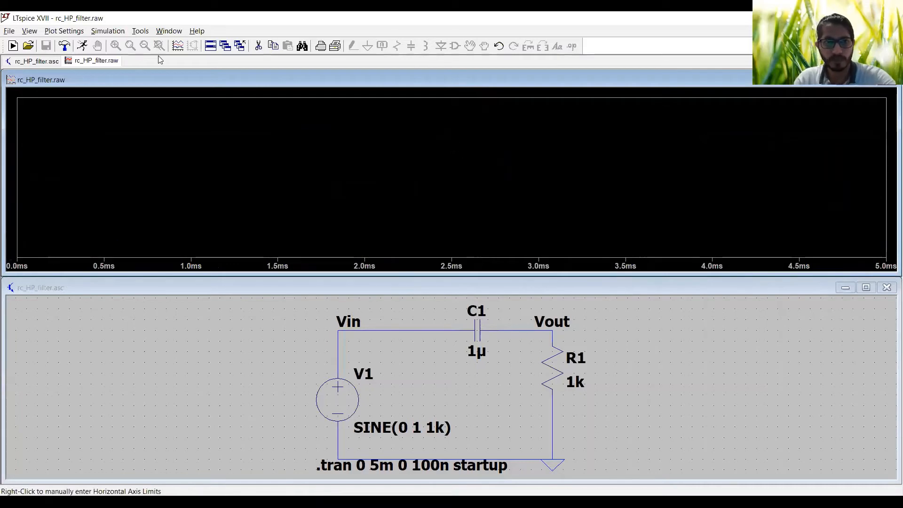
Step: Plot the Vout node voltage, the current through R1 and the power dissipation of C1 together
{"action": "left_click", "coordinate": [440, 322]}
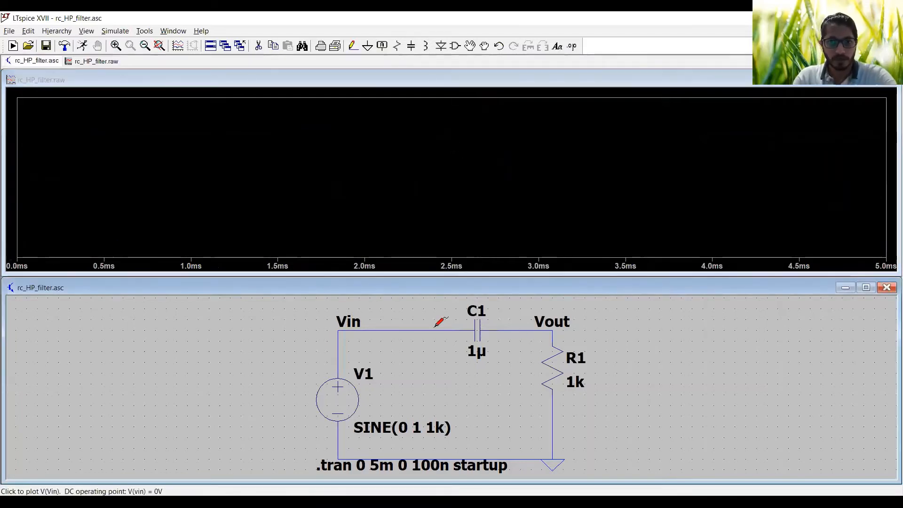
{"action": "left_click", "coordinate": [532, 326]}
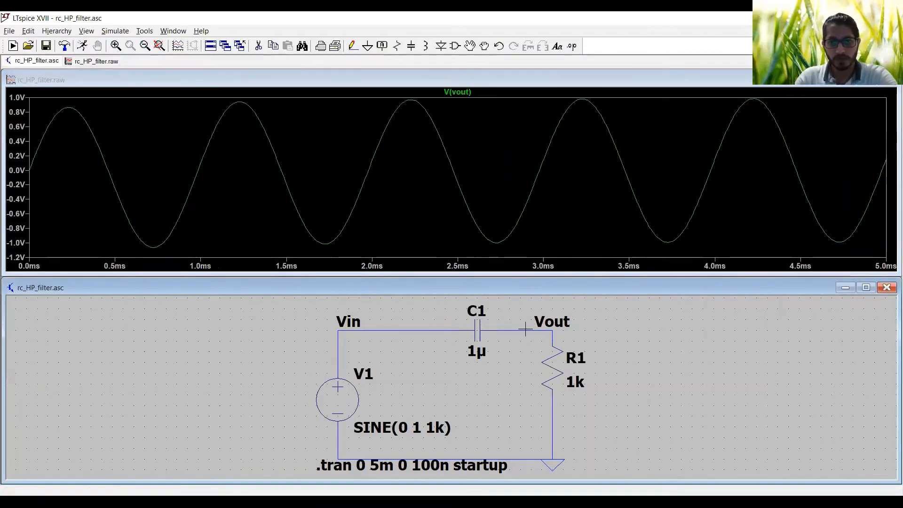
{"action": "left_click", "coordinate": [551, 362]}
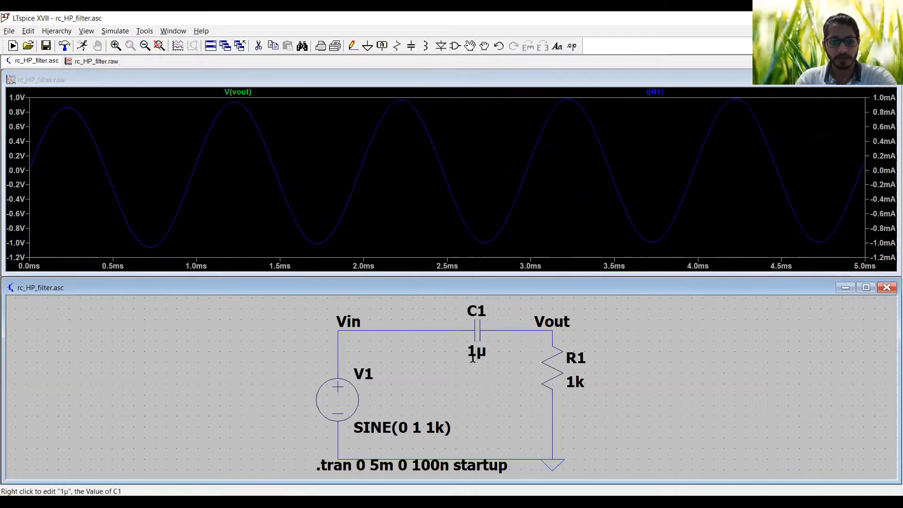
{"action": "left_click", "coordinate": [475, 334], "text": "alt"}
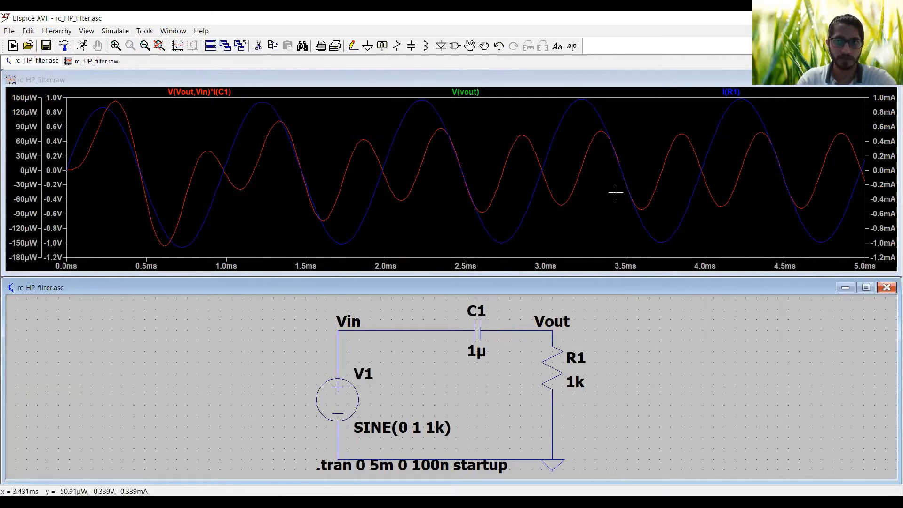
Step: Attach the cursor to I(R1), V(vout) and the C1 power trace in turn, reading values at about 2.22 ms and 1.72 ms
{"action": "left_click", "coordinate": [742, 93]}
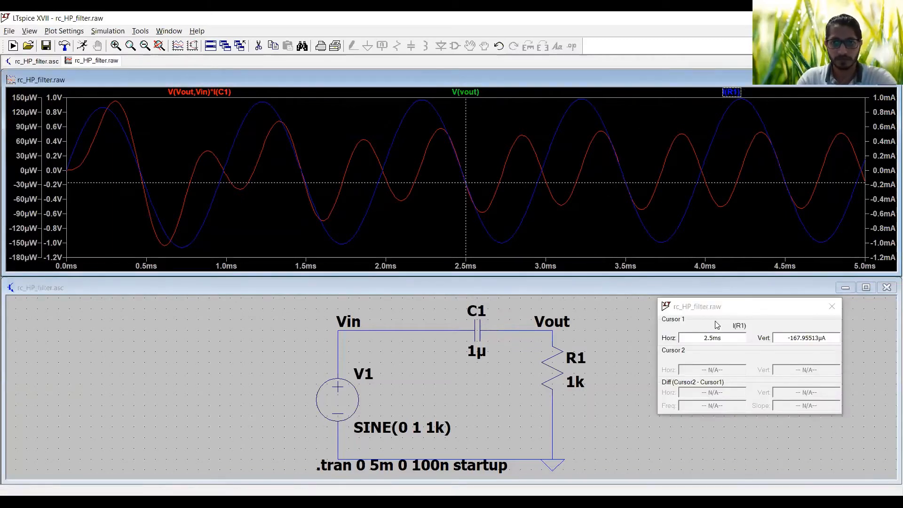
{"action": "left_click_drag", "start_coordinate": [680, 301], "coordinate": [609, 299]}
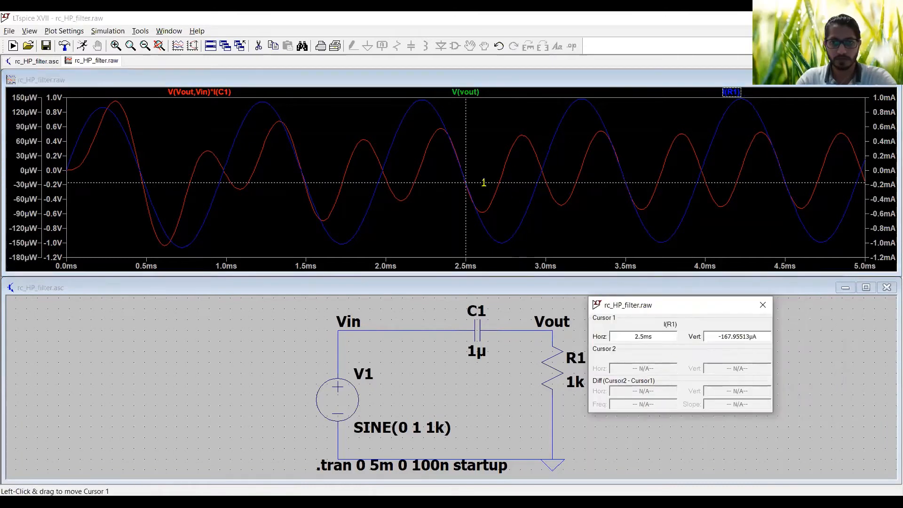
{"action": "mouse_move", "coordinate": [468, 156]}
{"action": "left_mouse_down"}
{"action": "mouse_move", "coordinate": [421, 151]}
{"action": "mouse_move", "coordinate": [454, 160]}
{"action": "mouse_move", "coordinate": [467, 187]}
{"action": "mouse_move", "coordinate": [493, 188]}
{"action": "mouse_move", "coordinate": [490, 155]}
{"action": "mouse_move", "coordinate": [421, 100]}
{"action": "left_mouse_up"}
{"action": "left_click", "coordinate": [465, 92]}
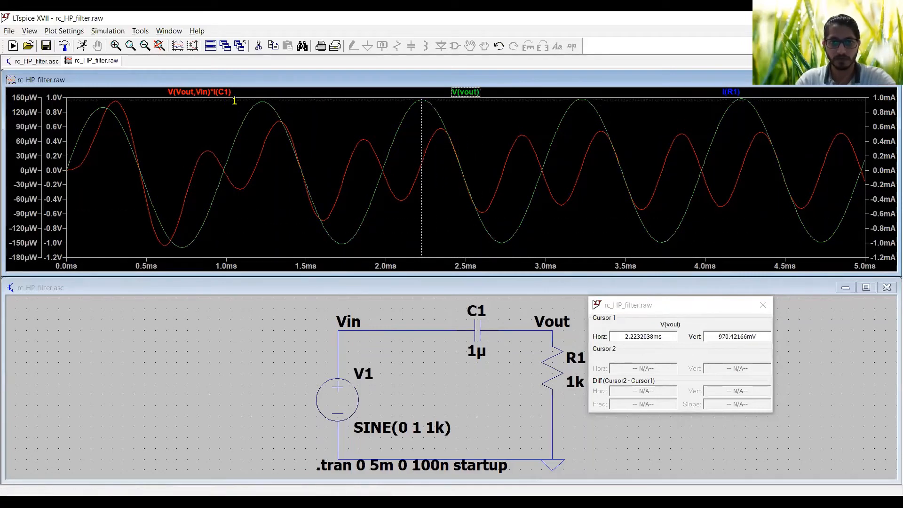
{"action": "left_click", "coordinate": [214, 92]}
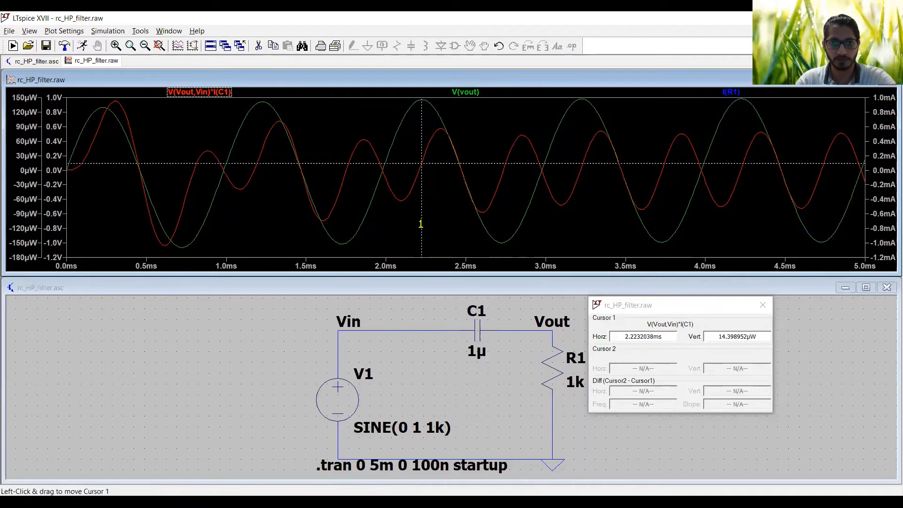
{"action": "mouse_move", "coordinate": [417, 221]}
{"action": "left_mouse_down"}
{"action": "mouse_move", "coordinate": [409, 228]}
{"action": "mouse_move", "coordinate": [369, 192]}
{"action": "mouse_move", "coordinate": [342, 224]}
{"action": "left_mouse_up"}
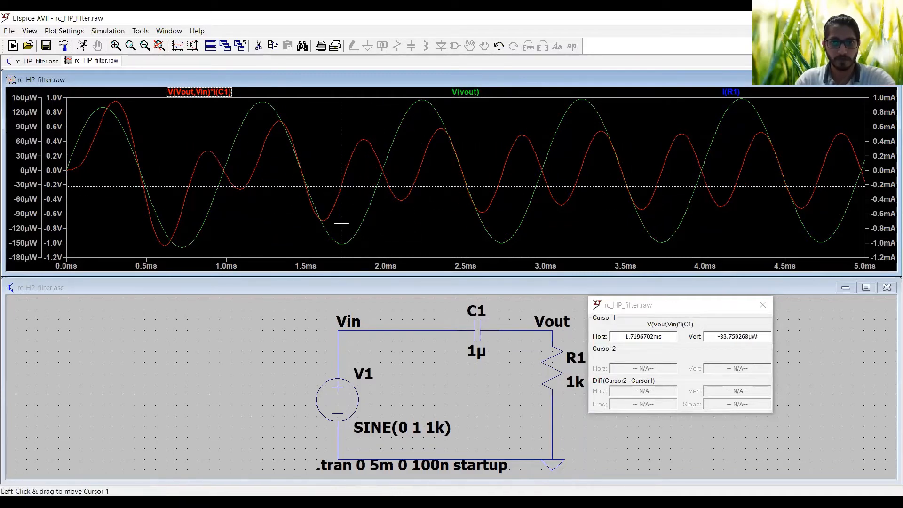
Step: Display the average and RMS values of the V(vout) trace, move the summary clear of the plot, and close it
{"action": "left_click", "coordinate": [478, 92], "text": "ctrl"}
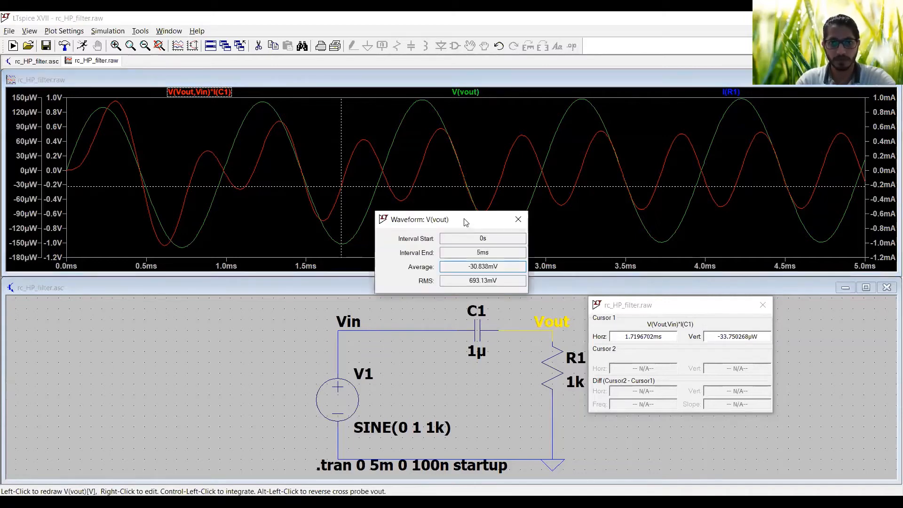
{"action": "left_click_drag", "start_coordinate": [456, 221], "coordinate": [181, 341]}
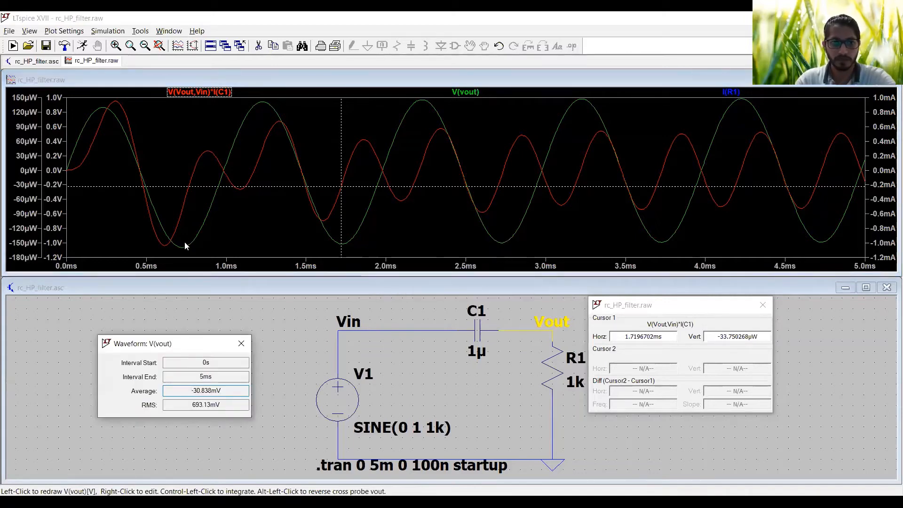
{"action": "left_click", "coordinate": [209, 96], "text": "ctrl"}
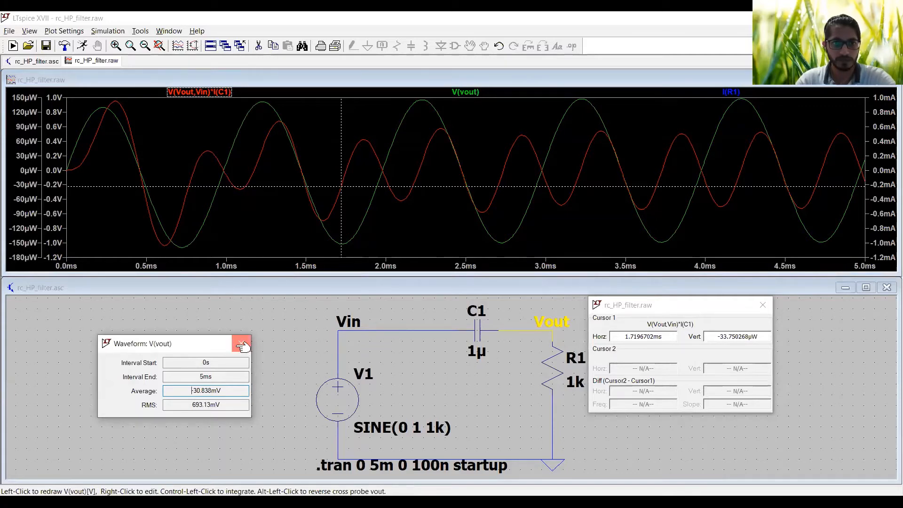
{"action": "left_click", "coordinate": [228, 93]}
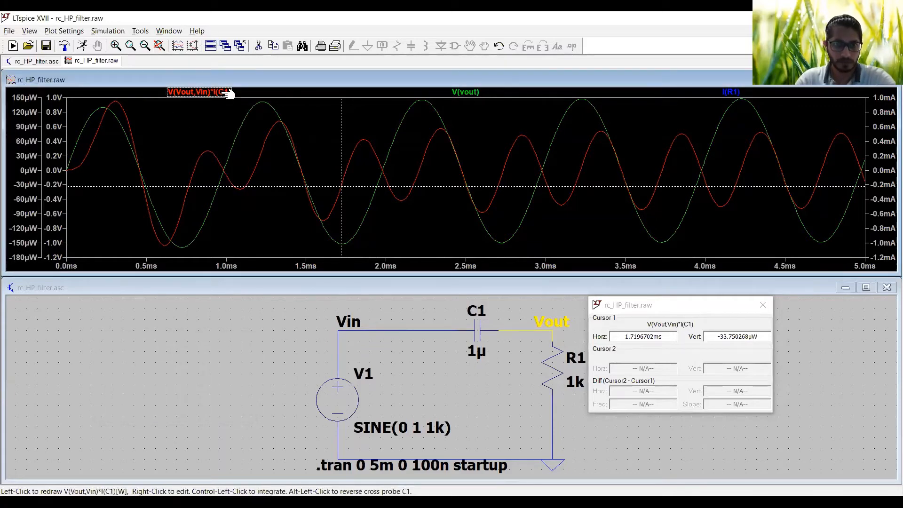
Step: Display the average and integral of the C1 power trace, move the summary clear of the plot, and close it
{"action": "left_click", "coordinate": [229, 94], "text": "ctrl"}
{"action": "left_click_drag", "start_coordinate": [442, 223], "coordinate": [102, 338]}
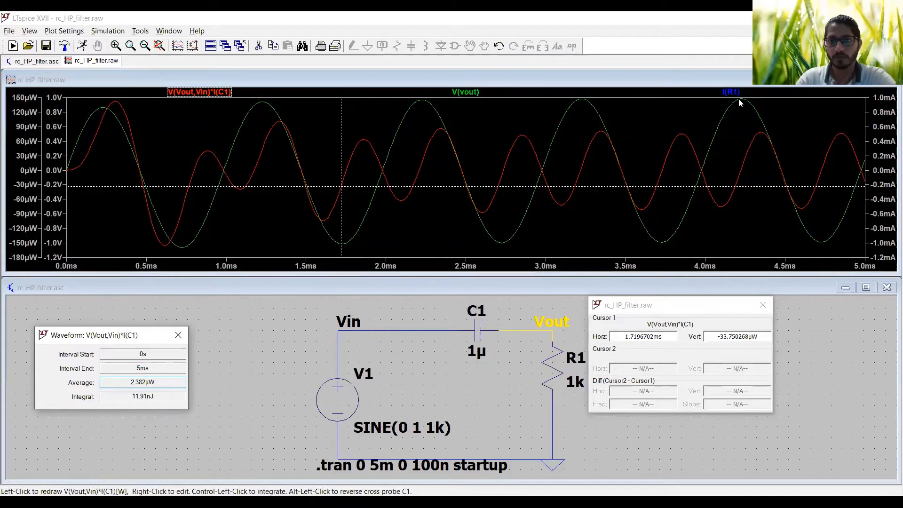
{"action": "left_click", "coordinate": [179, 335]}
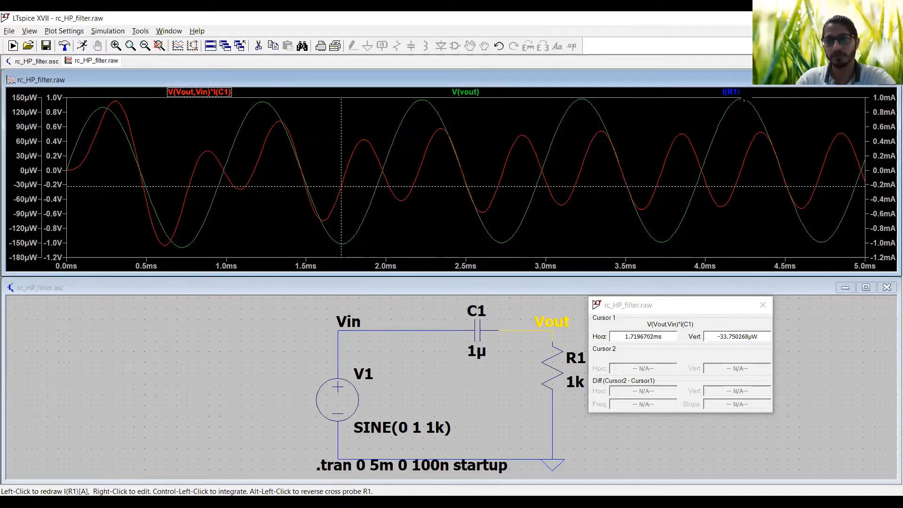
Step: Display the average and RMS values of the I(R1) trace, examine them, and close the summary and cursor readout
{"action": "left_click", "coordinate": [740, 94], "text": "ctrl"}
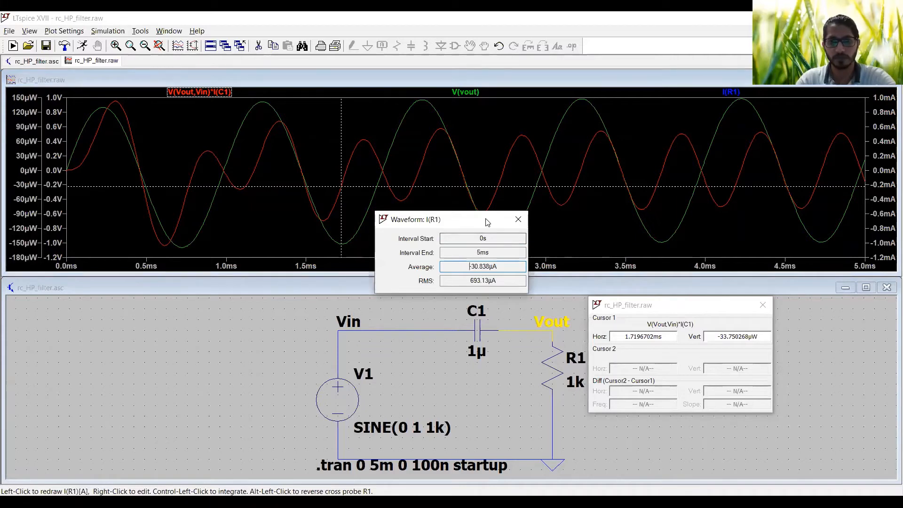
{"action": "left_click_drag", "start_coordinate": [487, 222], "coordinate": [180, 328]}
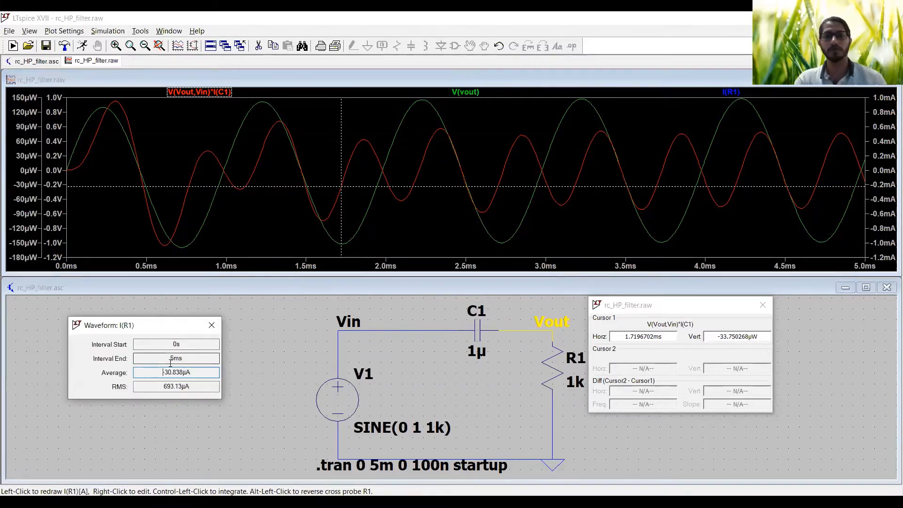
{"action": "left_click", "coordinate": [213, 326]}
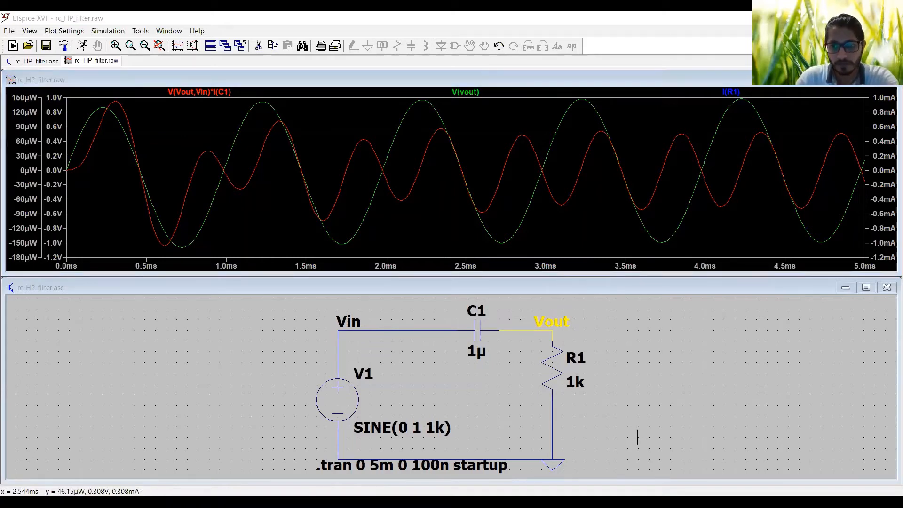
Step: Switch to the presentation and advance to the Probing a Circuit & Waveform Viewer slide
{"action": "key", "text": "alt+Tab"}
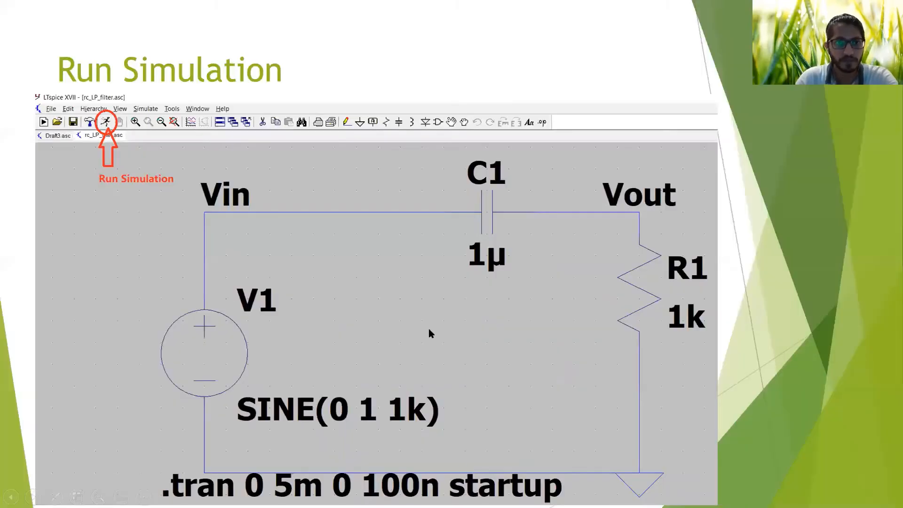
{"action": "key", "text": "Right"}
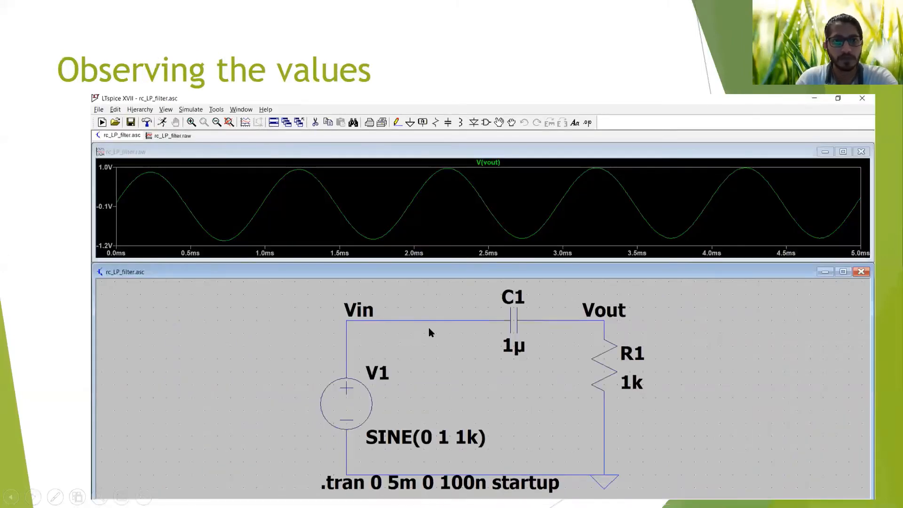
{"action": "key", "text": "Right"}
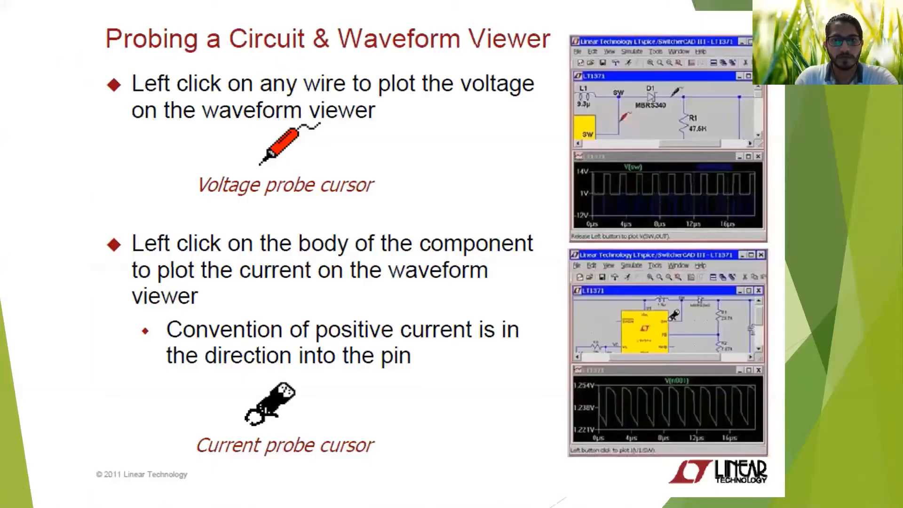
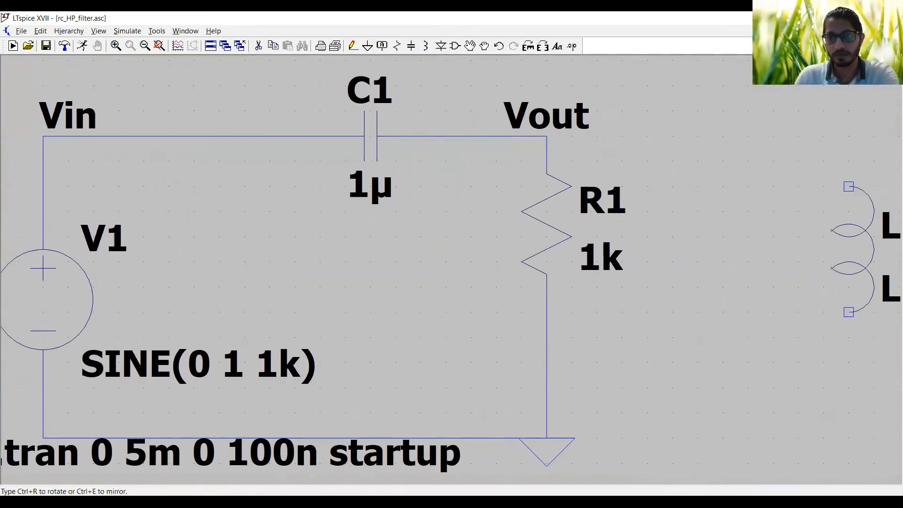
Step: Place a single vertical inductor in the empty area beside R1 and end the placement
{"action": "left_click", "coordinate": [424, 187]}
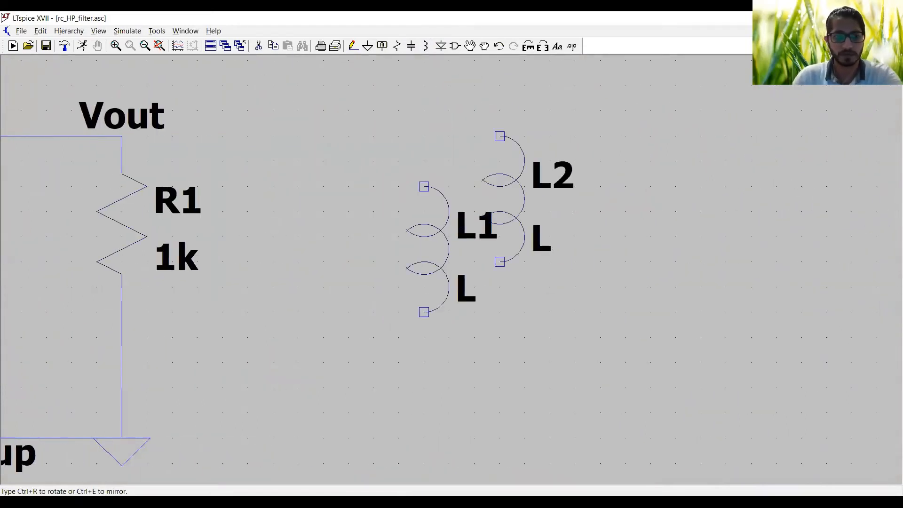
{"action": "key", "text": "Escape"}
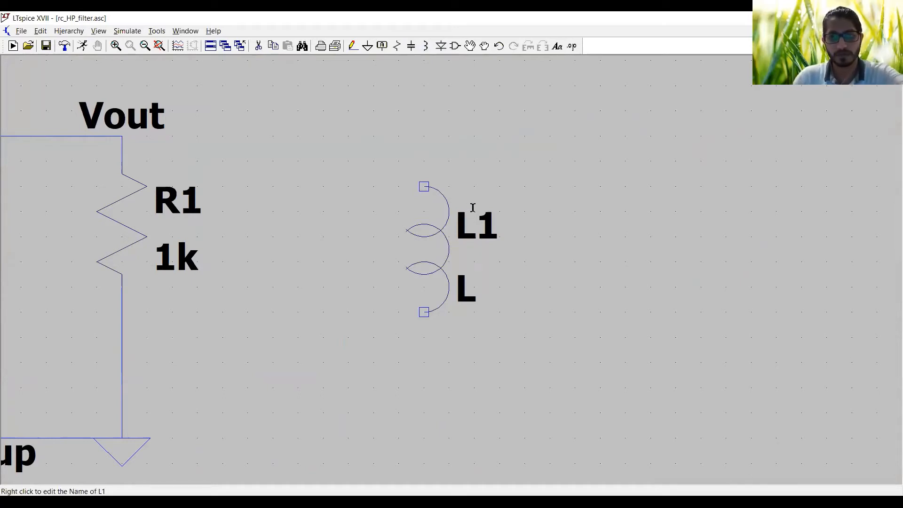
{"action": "left_click_drag", "start_coordinate": [418, 272], "coordinate": [458, 255]}
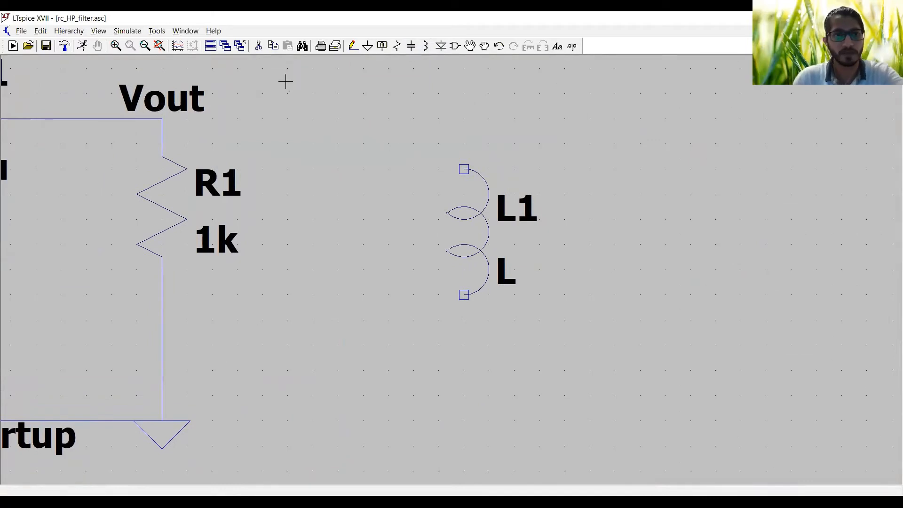
Step: Pick up inductor L1 with the Move tool, rotate it through its orientations and set it down horizontally with its name above it
{"action": "left_click", "coordinate": [470, 45]}
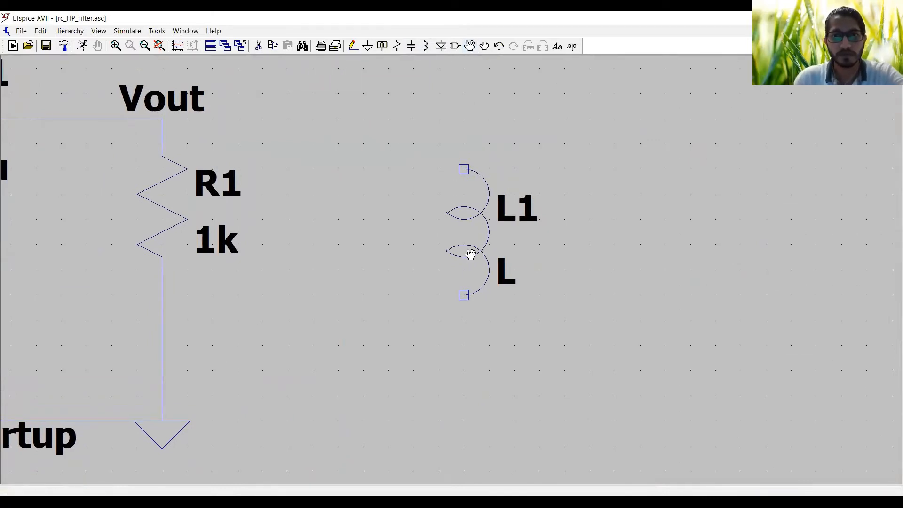
{"action": "left_click", "coordinate": [472, 254]}
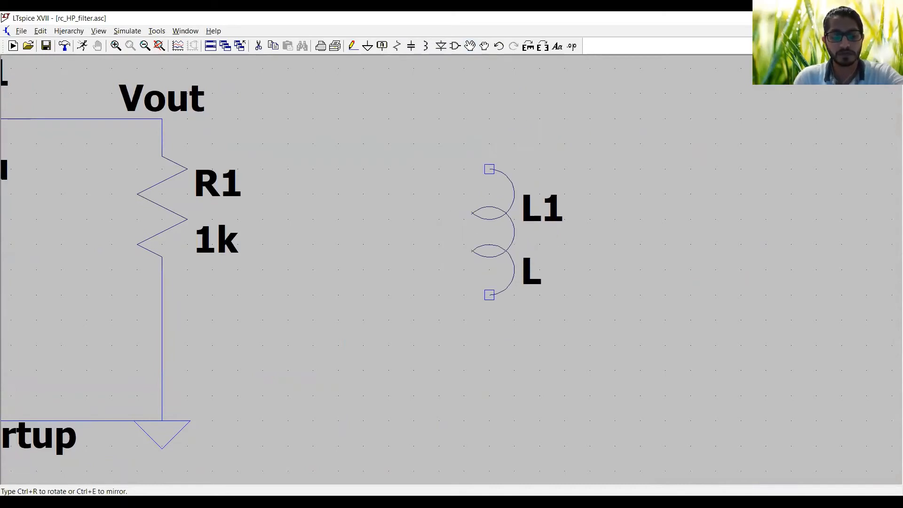
{"action": "key", "text": "ctrl+r"}
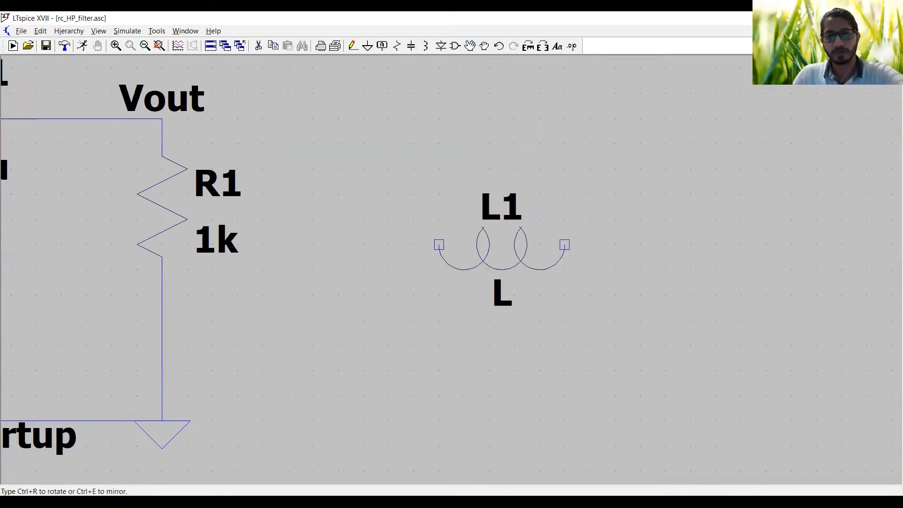
{"action": "key", "text": "ctrl+r"}
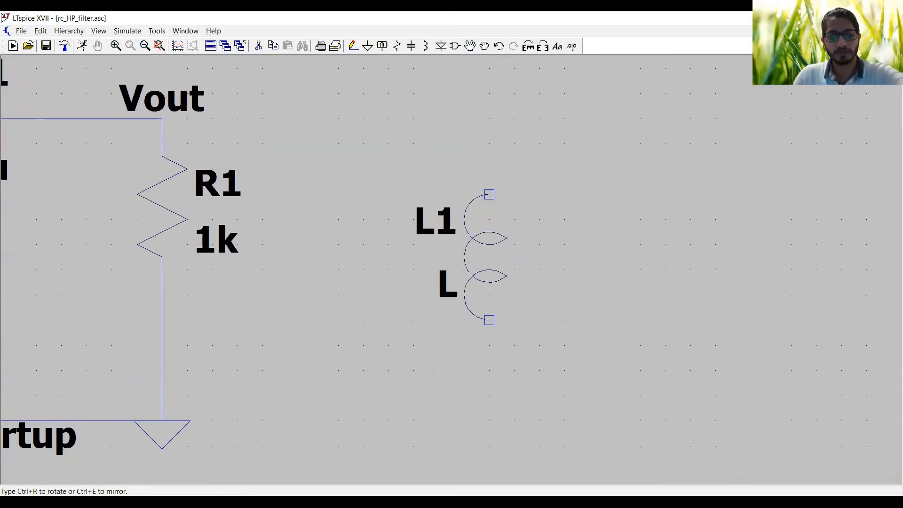
{"action": "key", "text": "ctrl+r"}
{"action": "key", "text": "ctrl+r"}
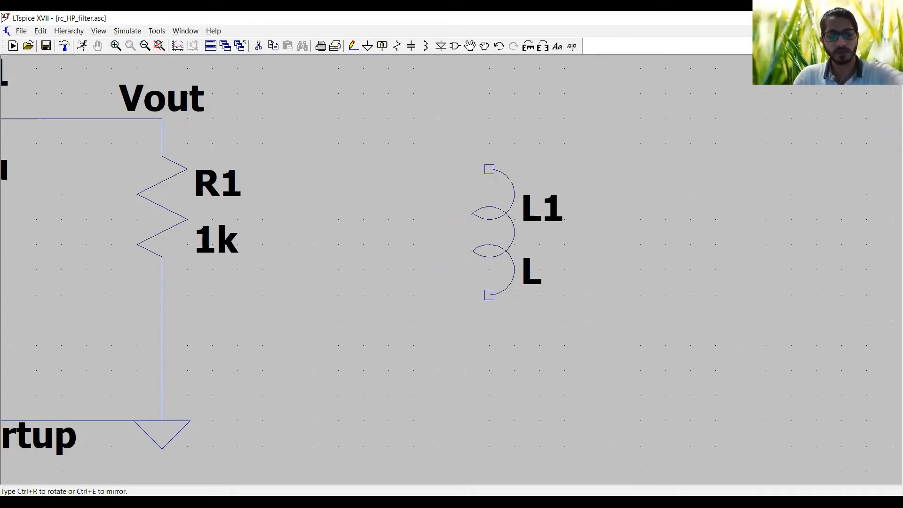
{"action": "key", "text": "ctrl+r"}
{"action": "key", "text": "ctrl+r"}
{"action": "key", "text": "ctrl+r"}
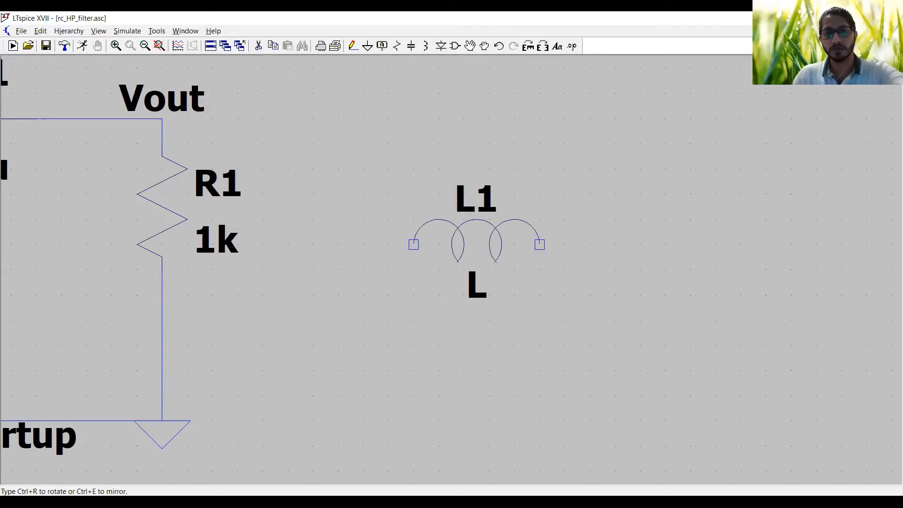
{"action": "left_click", "coordinate": [486, 246]}
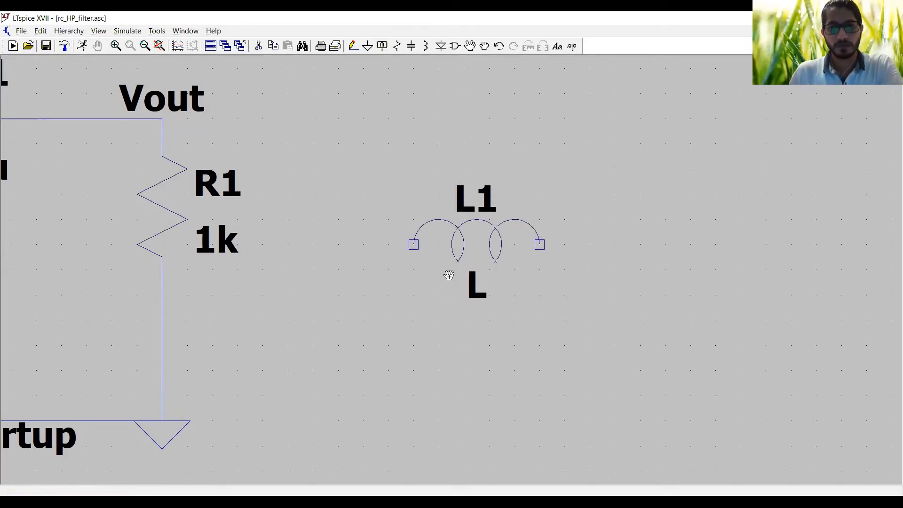
Step: Pick up L1 again, rotate it through one full turn and set it back down horizontally
{"action": "left_click", "coordinate": [470, 46]}
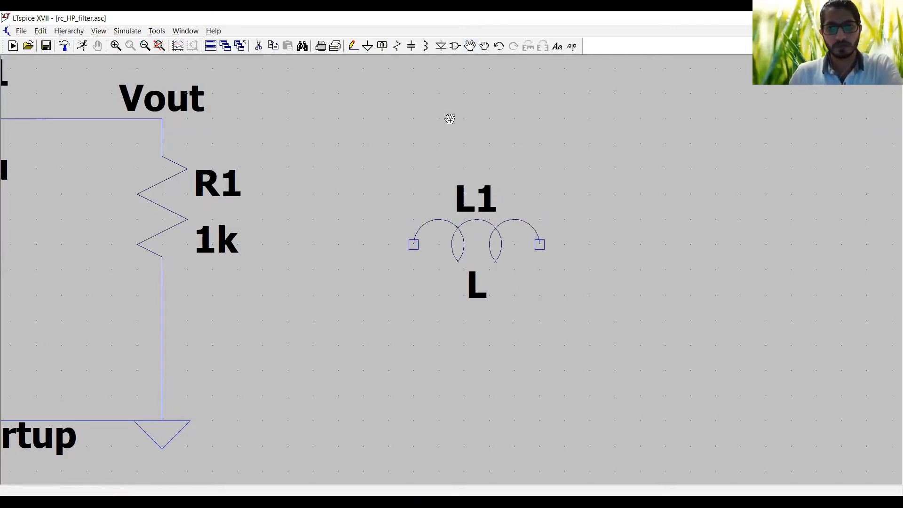
{"action": "left_click", "coordinate": [481, 237]}
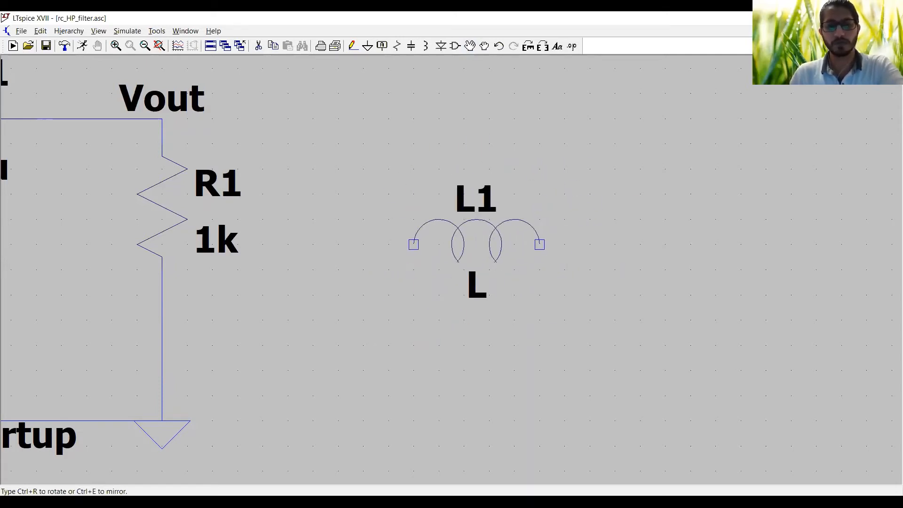
{"action": "key", "text": "ctrl+r"}
{"action": "key", "text": "ctrl+r"}
{"action": "key", "text": "ctrl+r"}
{"action": "key", "text": "ctrl+r"}
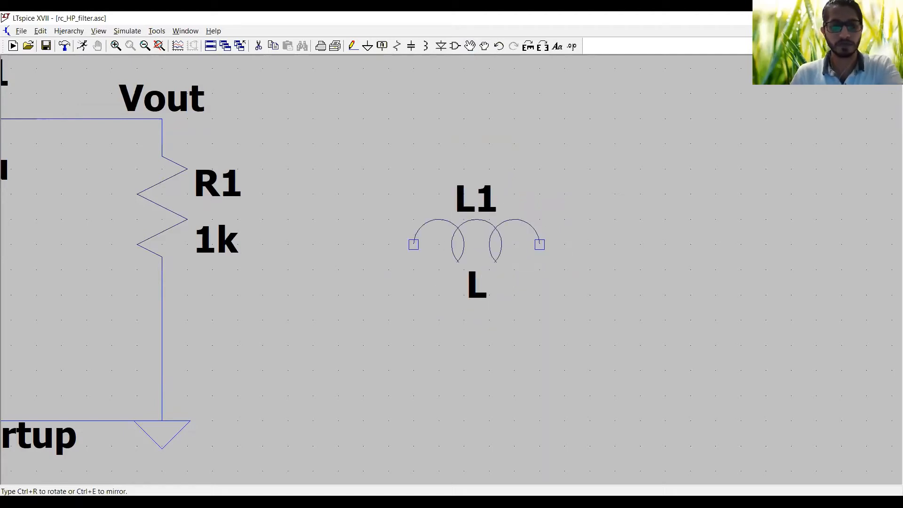
{"action": "left_click", "coordinate": [493, 250]}
{"action": "key", "text": "Escape"}
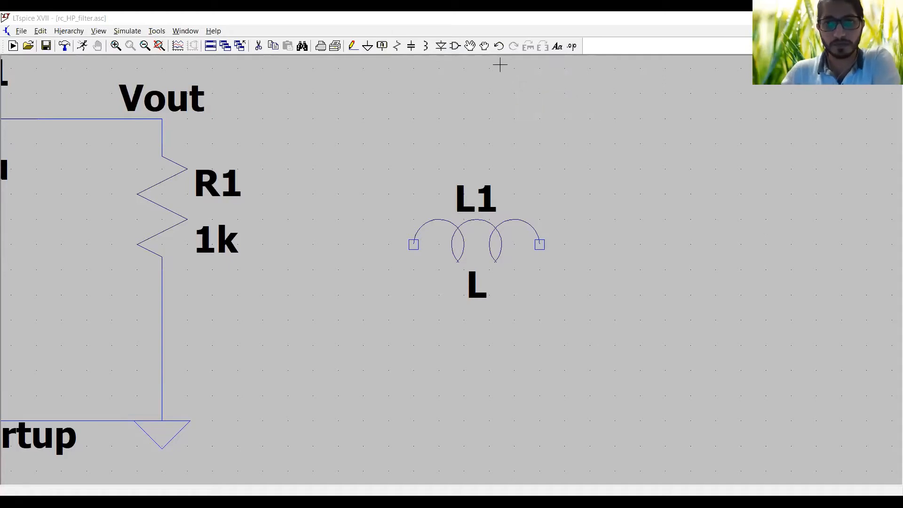
Step: Select L1 by boxing part of it and move it slightly up, then back down below its starting position
{"action": "left_click", "coordinate": [471, 47]}
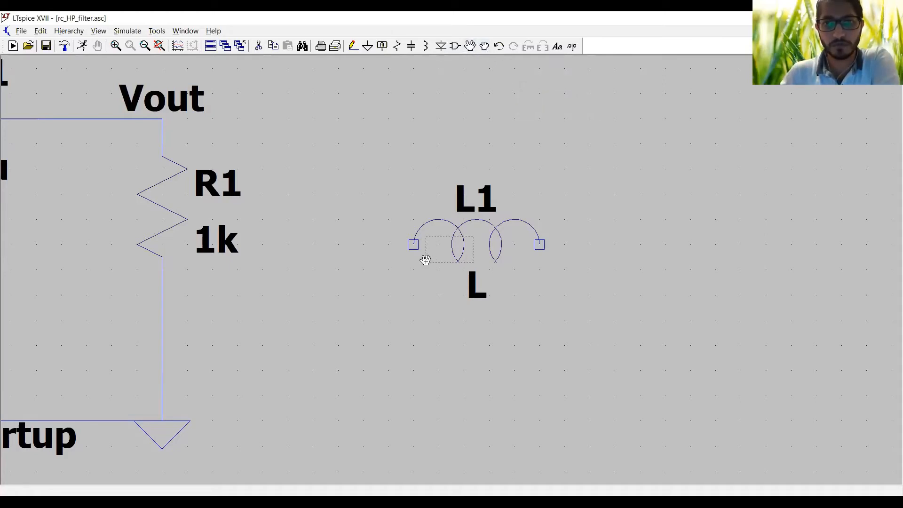
{"action": "left_click", "coordinate": [434, 243]}
{"action": "left_click", "coordinate": [428, 218]}
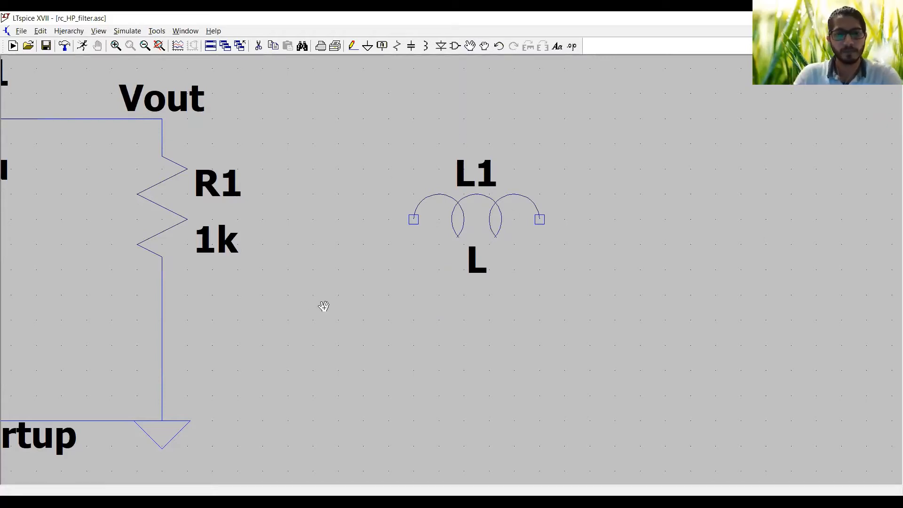
{"action": "left_click_drag", "start_coordinate": [466, 220], "coordinate": [468, 258]}
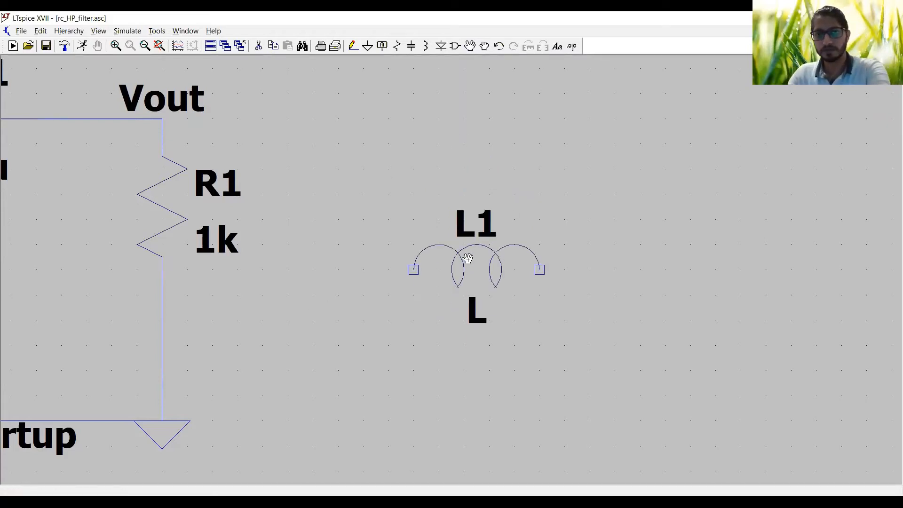
Step: Delete inductor L1 and fit the whole RC high-pass circuit in view
{"action": "key", "text": "Delete"}
{"action": "left_click", "coordinate": [476, 257]}
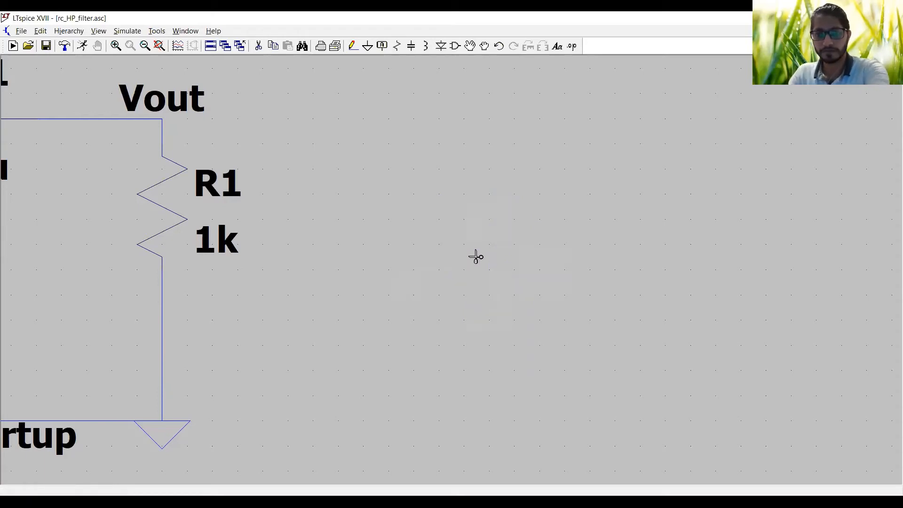
{"action": "key", "text": "Escape"}
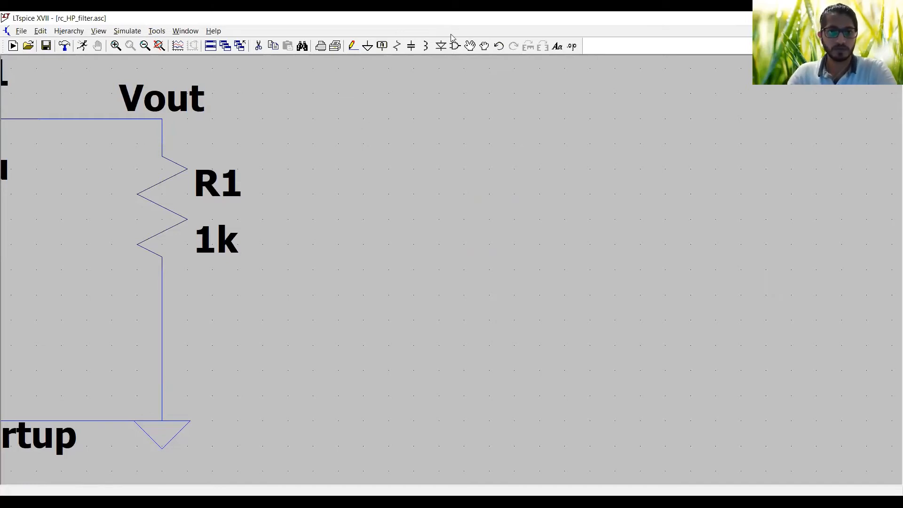
{"action": "left_click", "coordinate": [157, 47]}
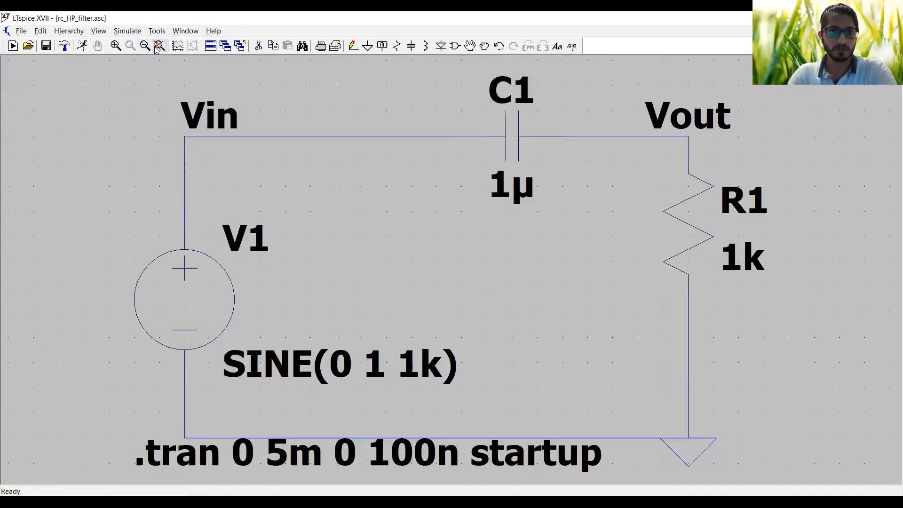
Step: Run the transient simulation and plot the differential voltage V(Vin,Vout) across C1 together with V(vout)
{"action": "key", "text": "alt+Tab"}
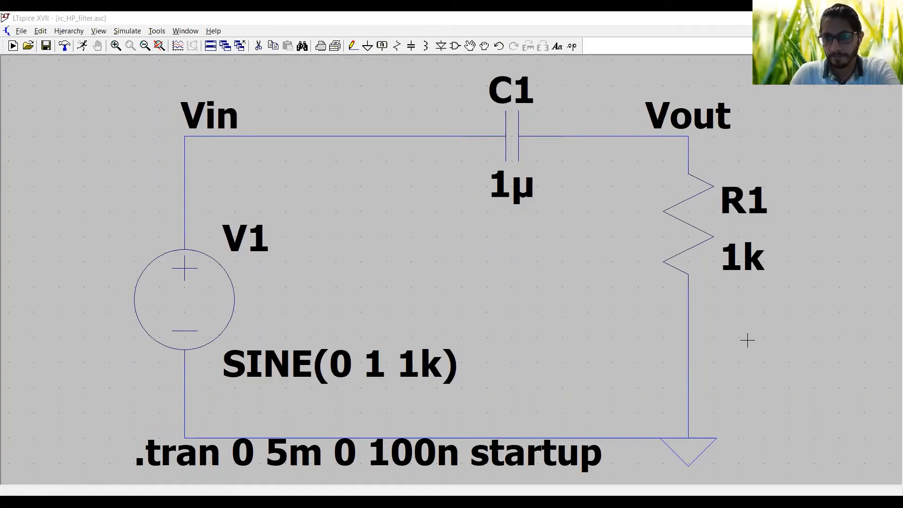
{"action": "left_click", "coordinate": [81, 46]}
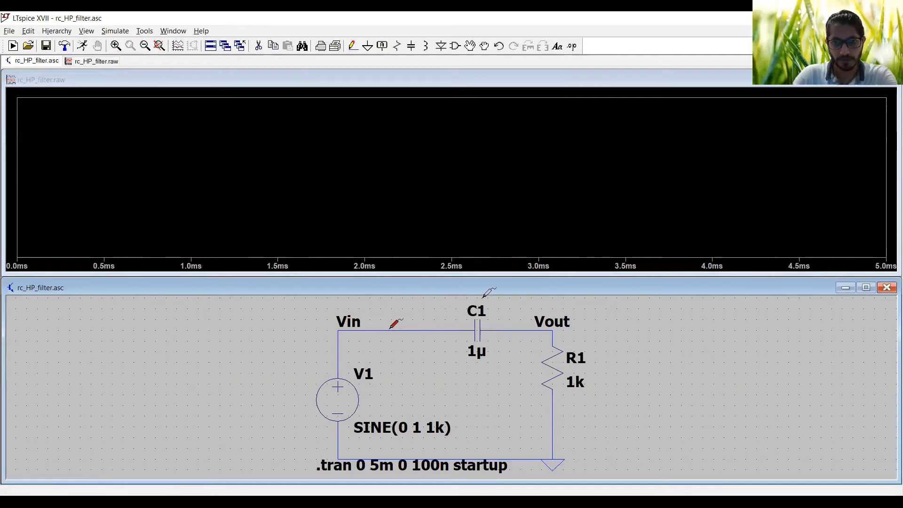
{"action": "left_click_drag", "start_coordinate": [483, 298], "coordinate": [516, 330]}
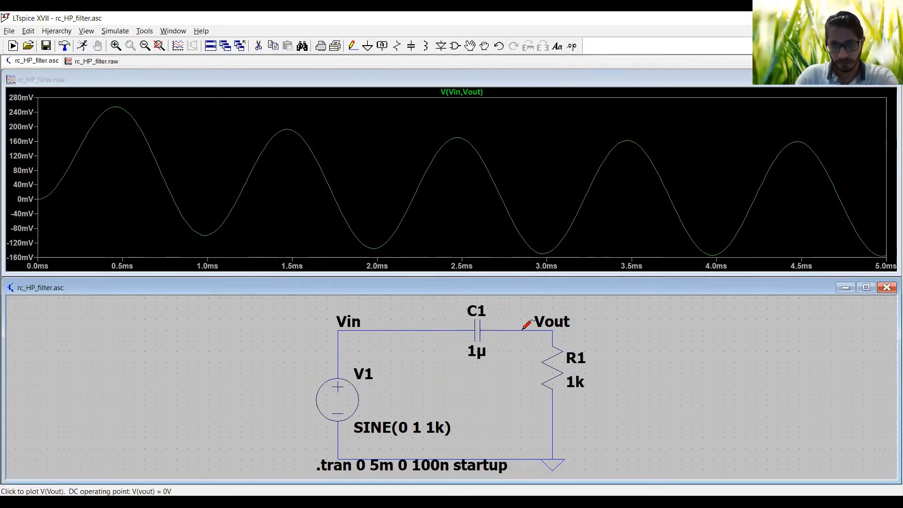
{"action": "mouse_move", "coordinate": [525, 328]}
{"action": "left_mouse_down"}
{"action": "mouse_move", "coordinate": [605, 302]}
{"action": "mouse_move", "coordinate": [614, 327]}
{"action": "mouse_move", "coordinate": [604, 398]}
{"action": "mouse_move", "coordinate": [553, 433]}
{"action": "left_mouse_up"}
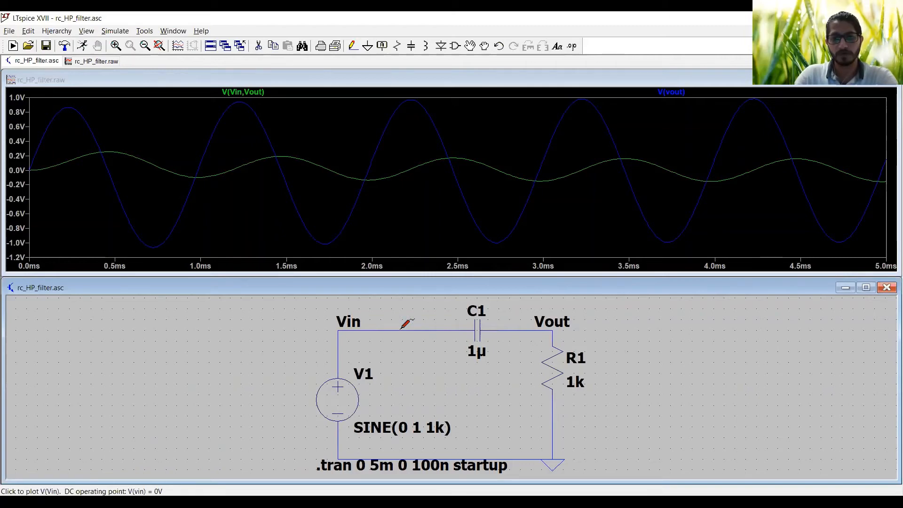
{"action": "mouse_move", "coordinate": [521, 323]}
{"action": "left_mouse_down"}
{"action": "mouse_move", "coordinate": [517, 330]}
{"action": "mouse_move", "coordinate": [526, 323]}
{"action": "left_mouse_up"}
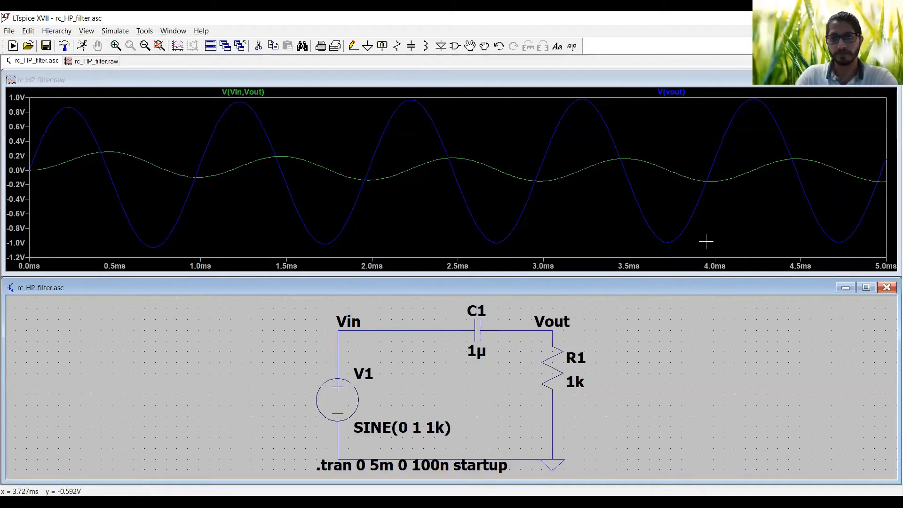
Step: Rerun the simulation, then return to the full-size schematic with the waveform window closed
{"action": "key", "text": "alt+Tab"}
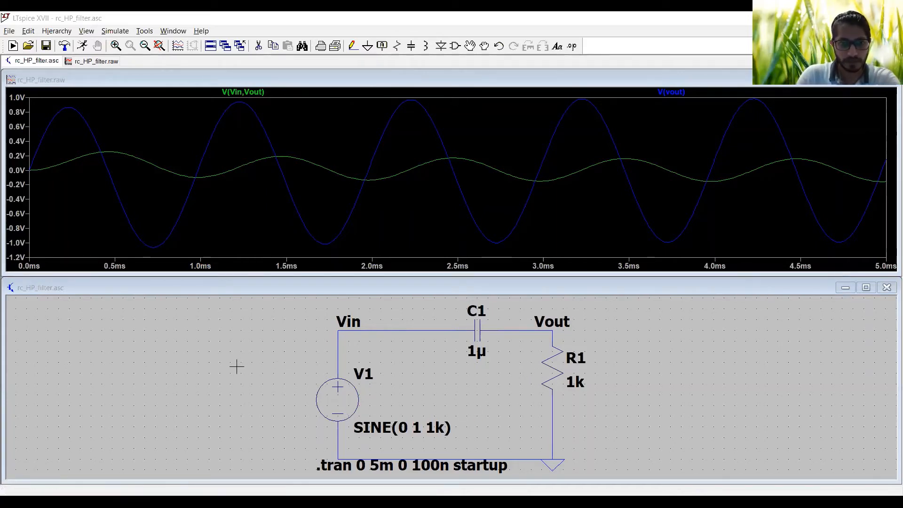
{"action": "left_click", "coordinate": [83, 47]}
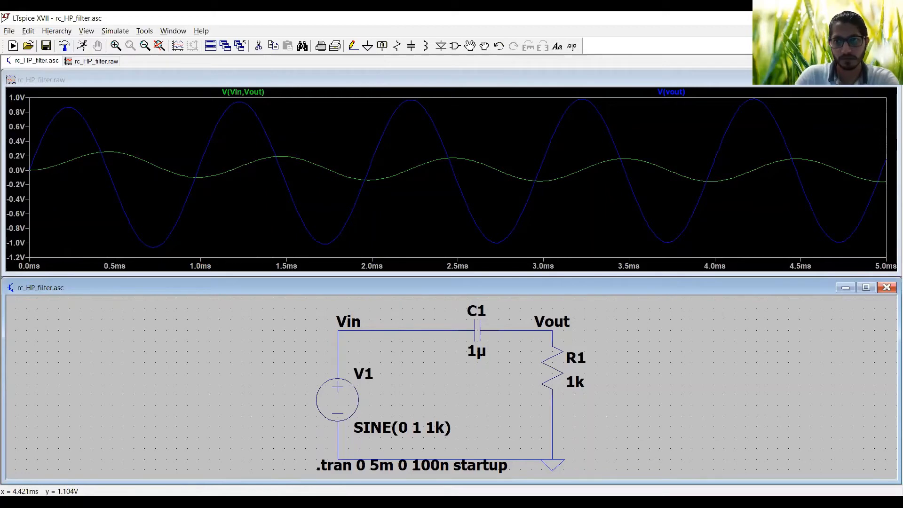
{"action": "left_click", "coordinate": [887, 79]}
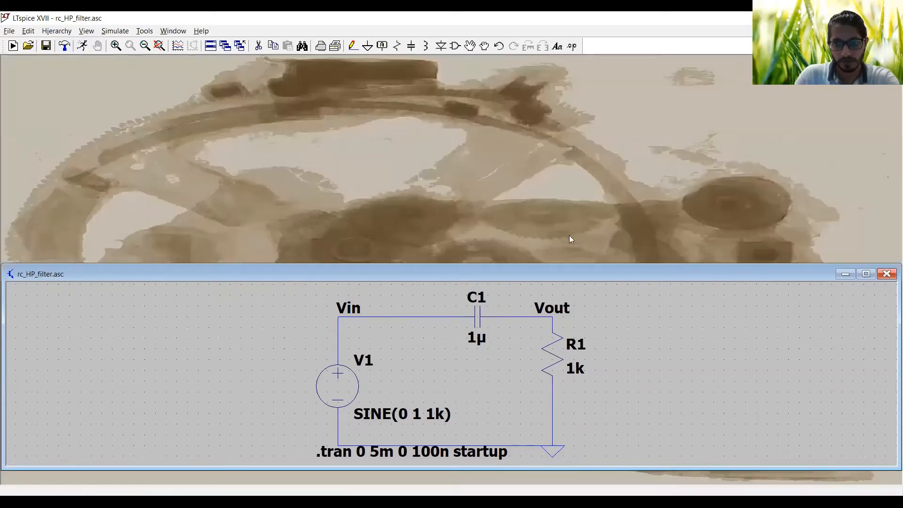
{"action": "left_click", "coordinate": [866, 274]}
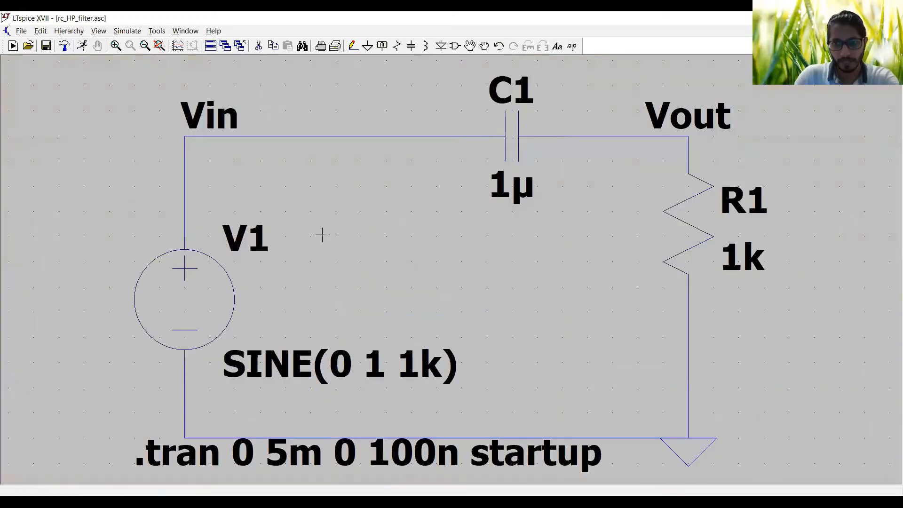
Step: Try v as the sine amplitude and f as the frequency of source V1, and reopen and accept its settings
{"action": "right_click", "coordinate": [222, 293]}
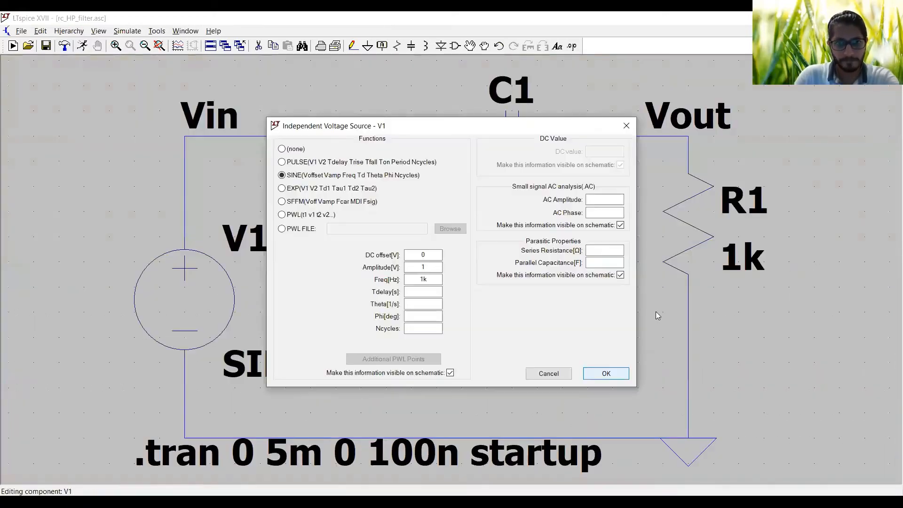
{"action": "left_click", "coordinate": [428, 266]}
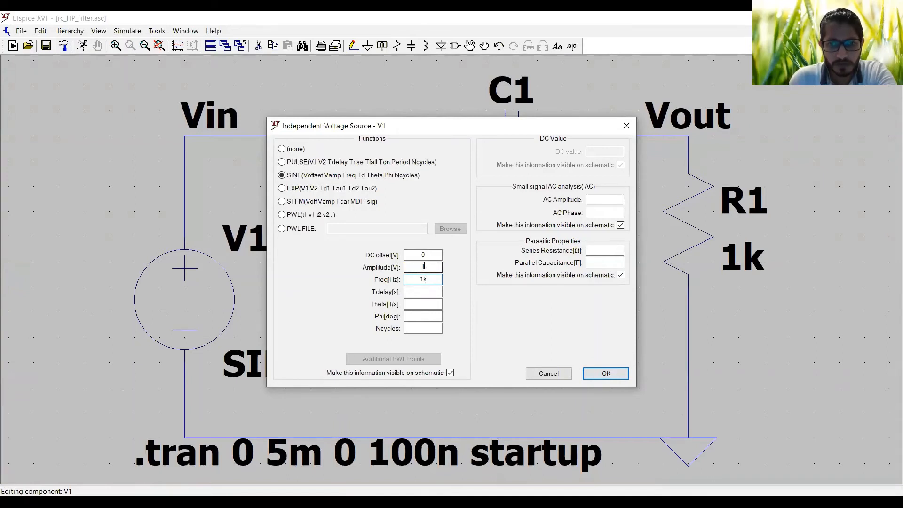
{"action": "left_click_drag", "start_coordinate": [425, 267], "coordinate": [400, 268]}
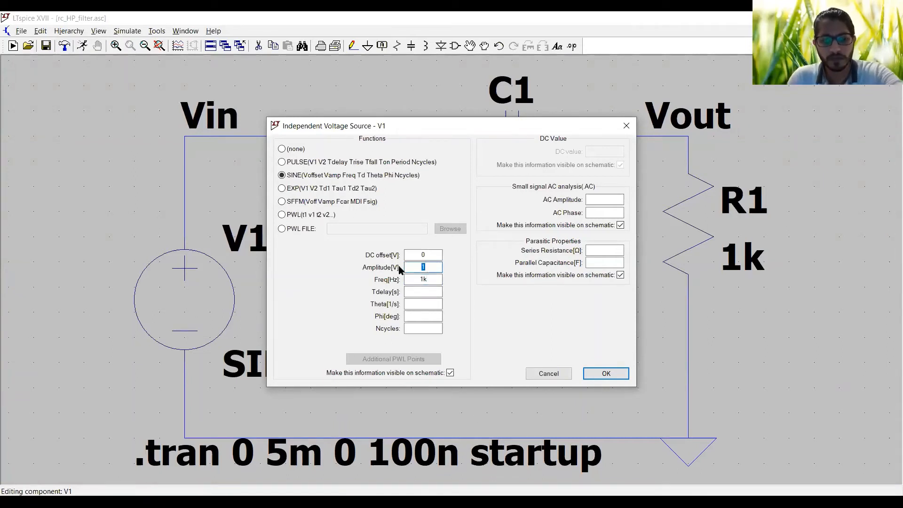
{"action": "type", "text": "v"}
{"action": "left_click", "coordinate": [433, 280]}
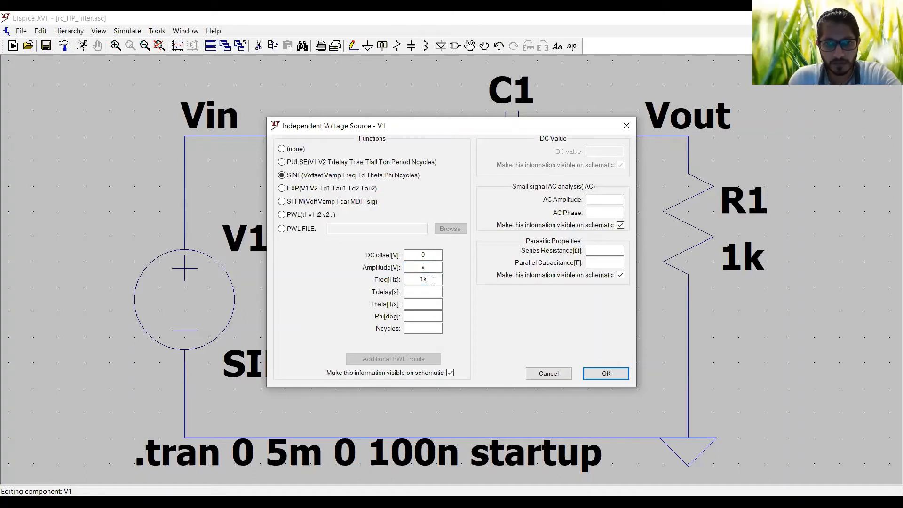
{"action": "left_click_drag", "start_coordinate": [433, 280], "coordinate": [404, 281]}
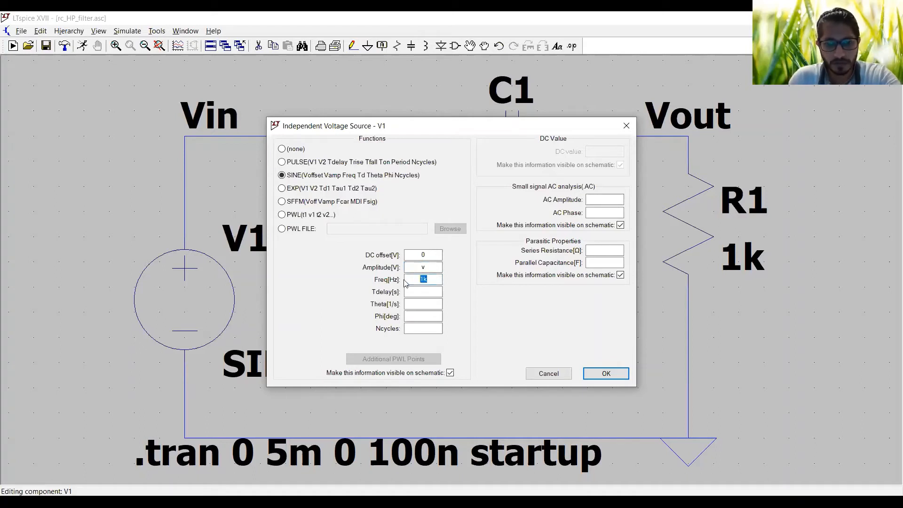
{"action": "type", "text": "f"}
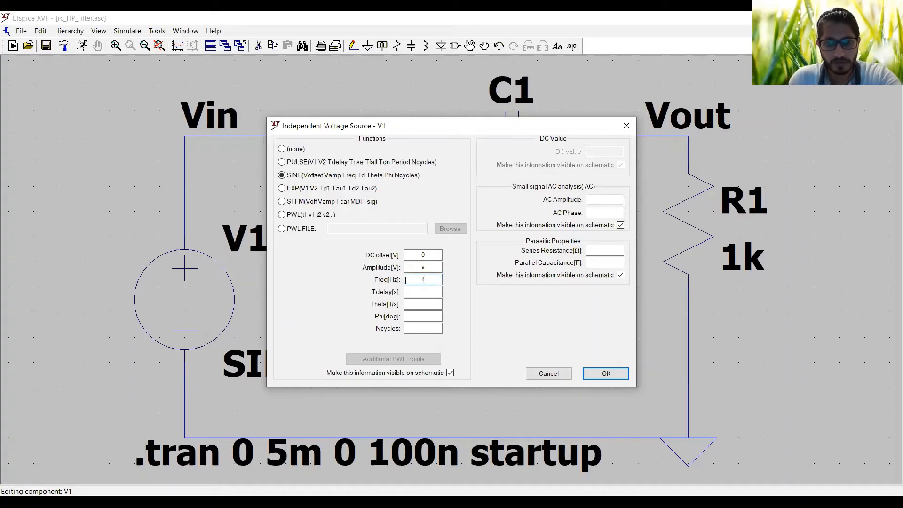
{"action": "left_click", "coordinate": [600, 374]}
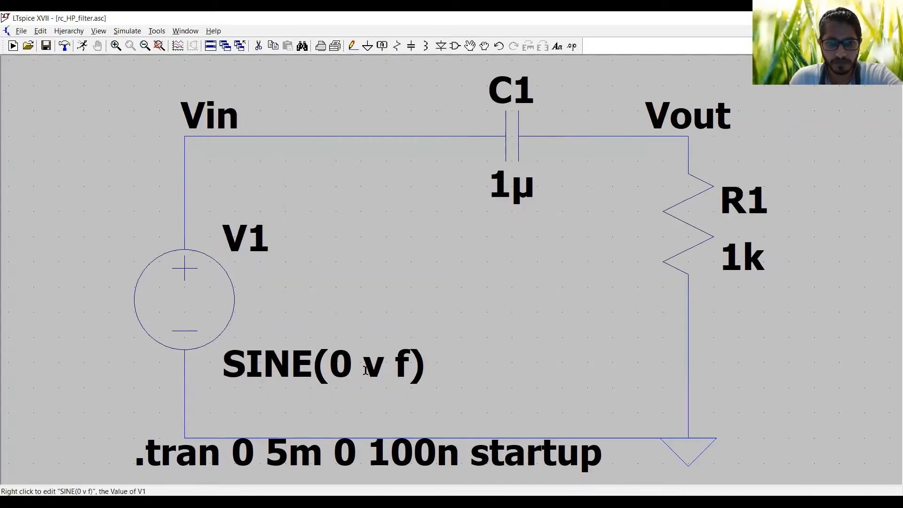
{"action": "right_click", "coordinate": [208, 301]}
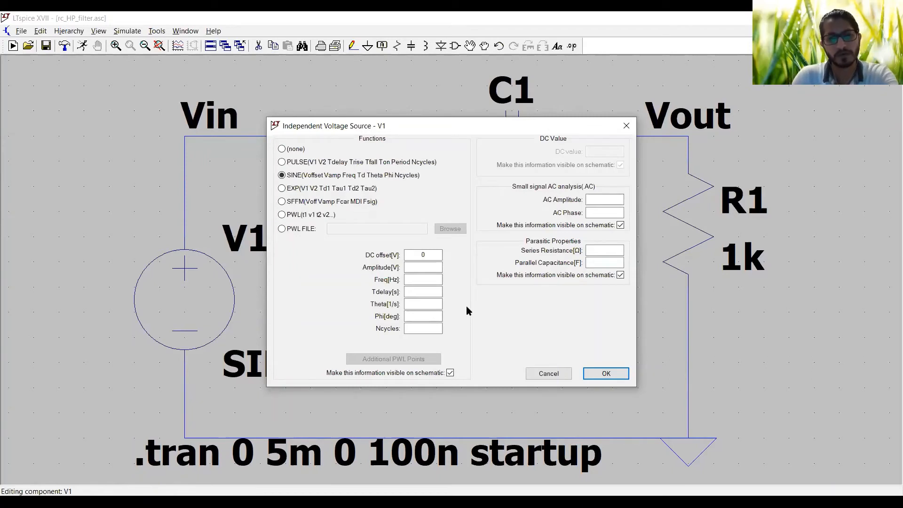
{"action": "left_click", "coordinate": [619, 374]}
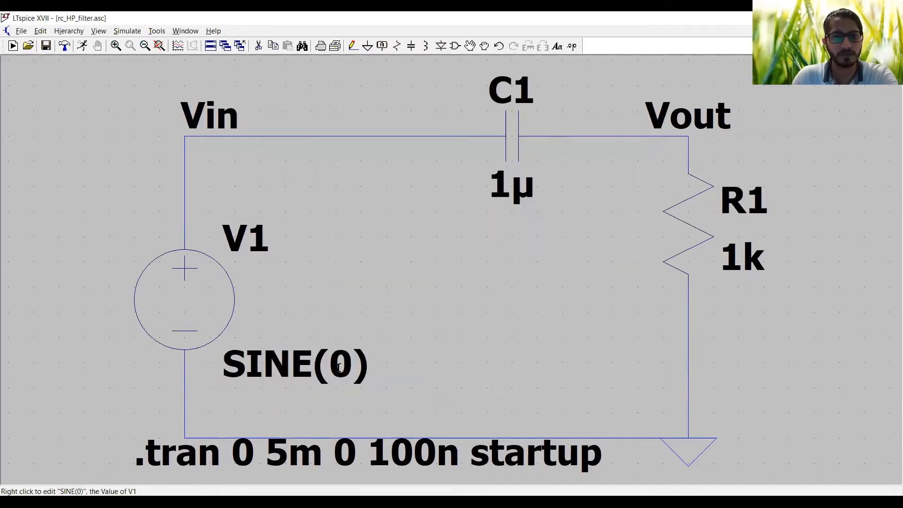
Step: Set V1's sine amplitude to 1 V and enter the expression pi*2 as its frequency
{"action": "right_click", "coordinate": [222, 301]}
{"action": "left_click", "coordinate": [437, 267]}
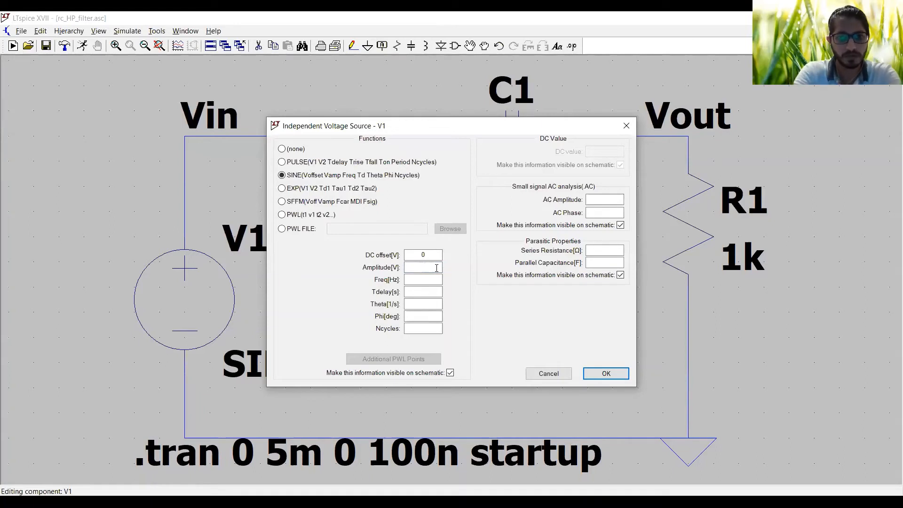
{"action": "type", "text": "1"}
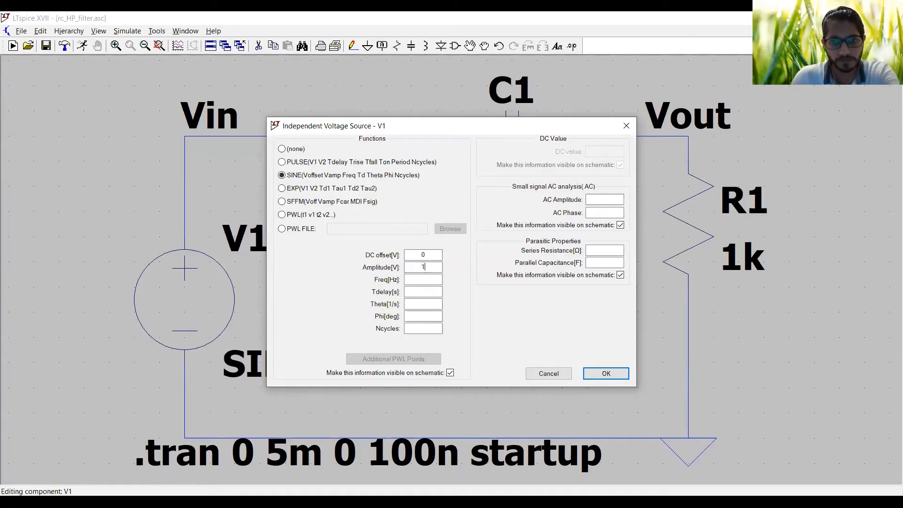
{"action": "key", "text": "Tab"}
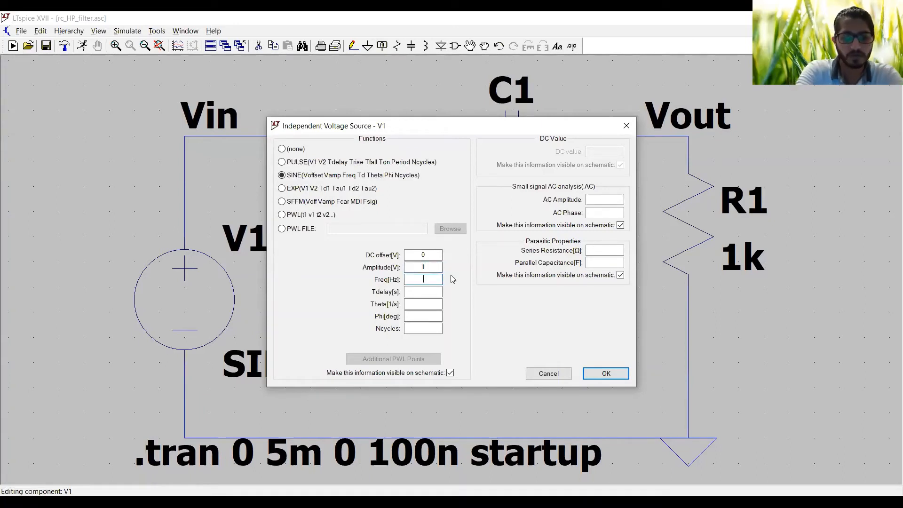
{"action": "type", "text": "pi"}
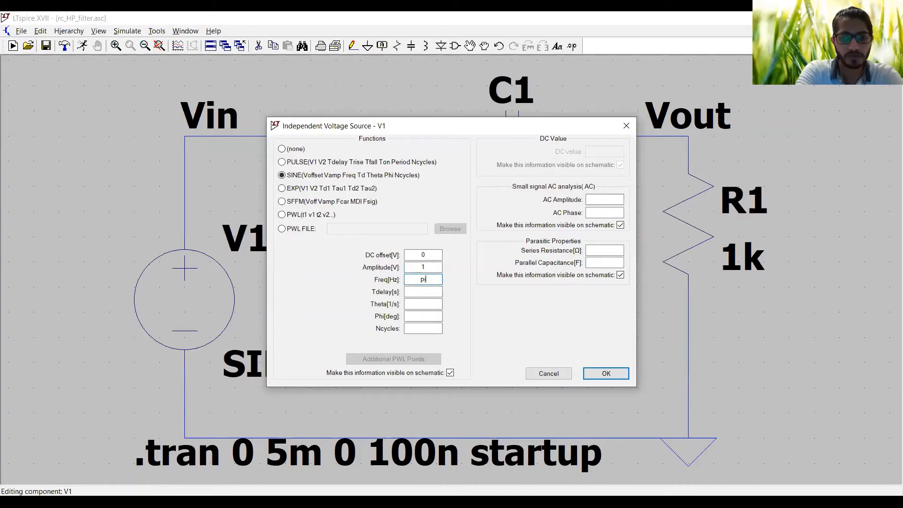
{"action": "left_click", "coordinate": [421, 279]}
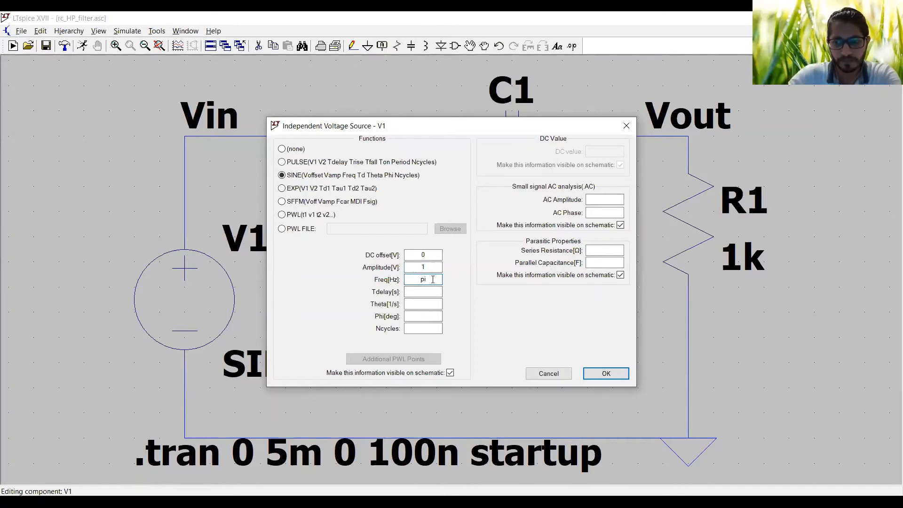
{"action": "type", "text": "*2"}
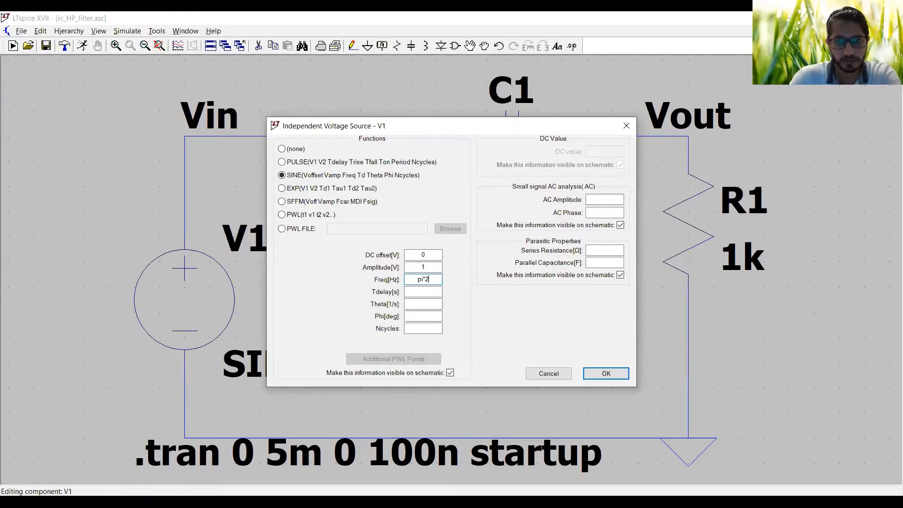
{"action": "left_click", "coordinate": [606, 373]}
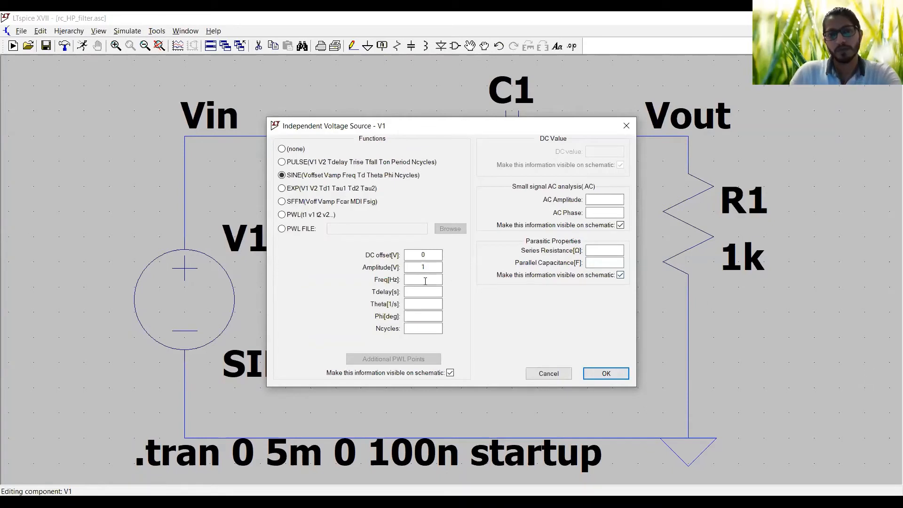
Step: Set the sine frequency of source V1 to 1k
{"action": "left_click", "coordinate": [425, 281]}
{"action": "left_click_drag", "start_coordinate": [473, 124], "coordinate": [567, 40]}
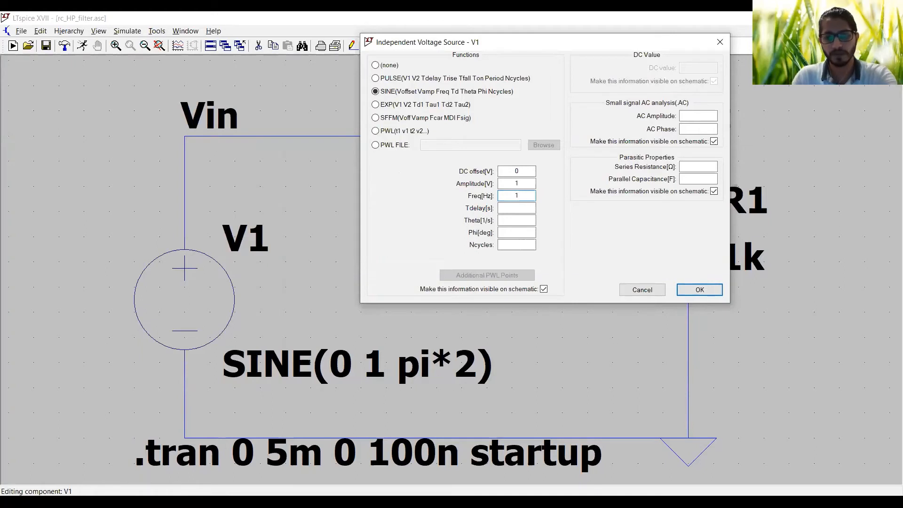
{"action": "type", "text": "k"}
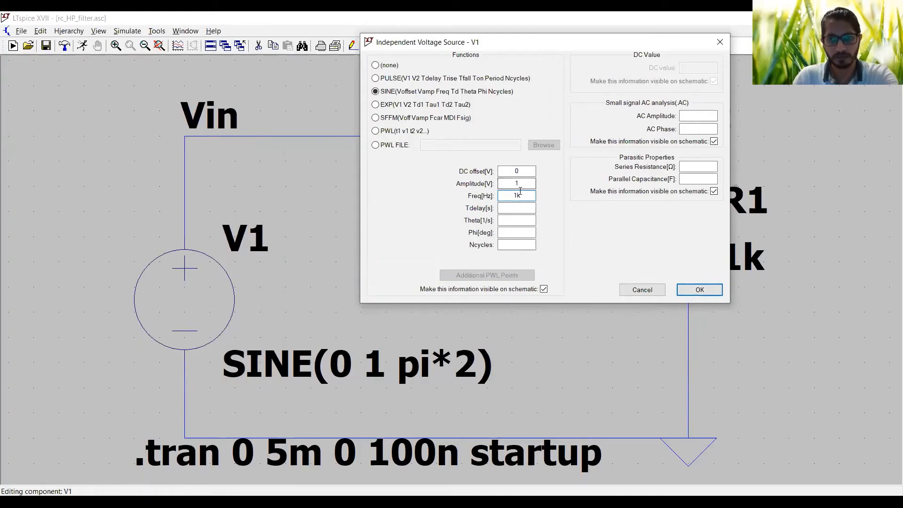
{"action": "double_click", "coordinate": [519, 195]}
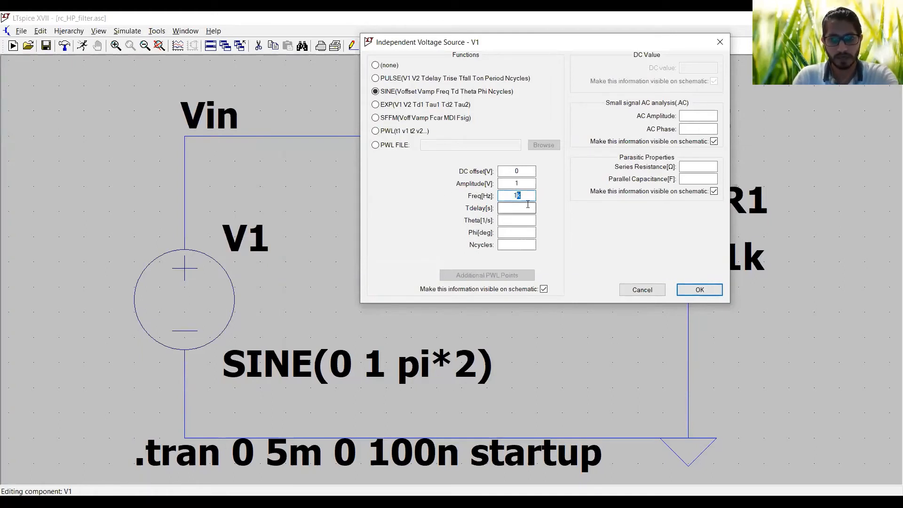
{"action": "left_click", "coordinate": [699, 290]}
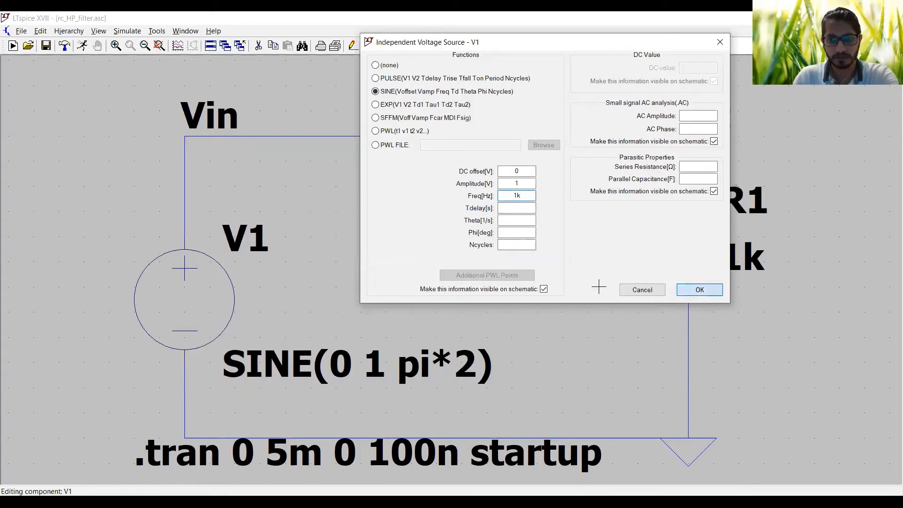
{"action": "right_click", "coordinate": [242, 313]}
{"action": "left_click", "coordinate": [527, 373]}
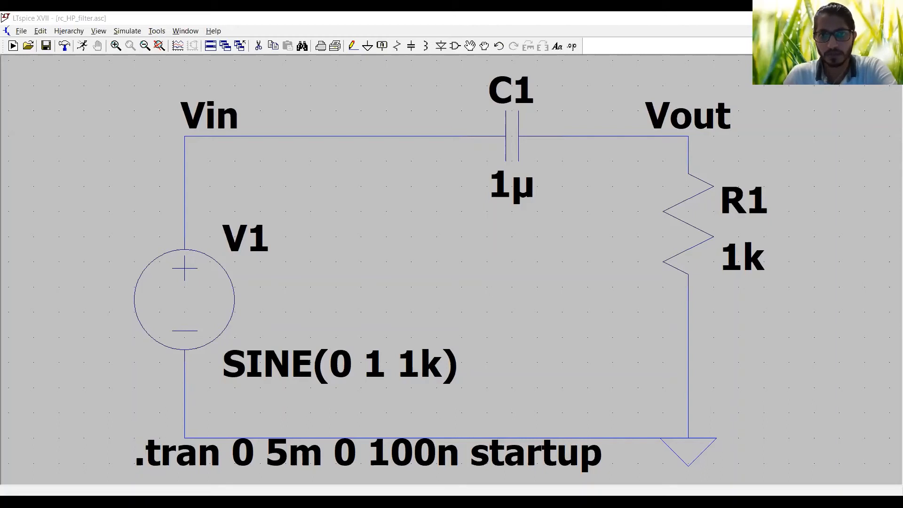
Step: Try out a ground symbol on the bottom wire and a vin net label on the wire between V1 and C1, placing neither
{"action": "left_click", "coordinate": [368, 47]}
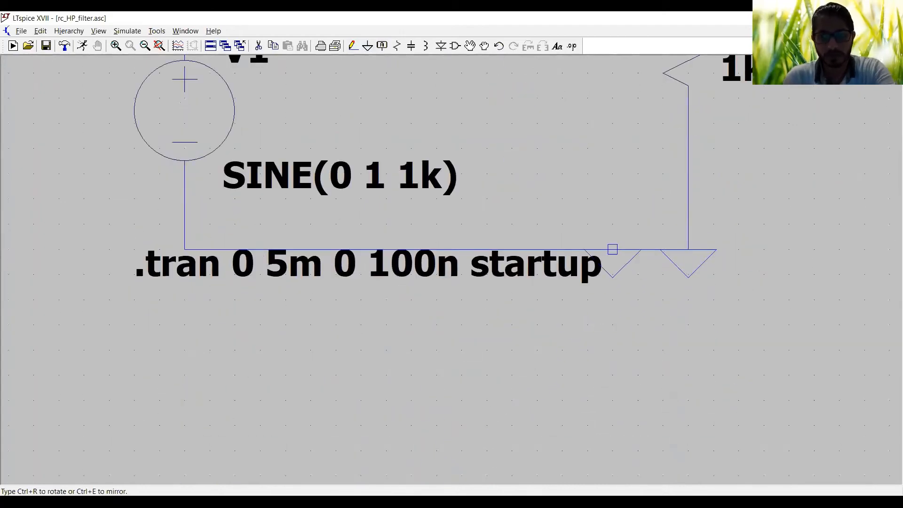
{"action": "key", "text": "Escape"}
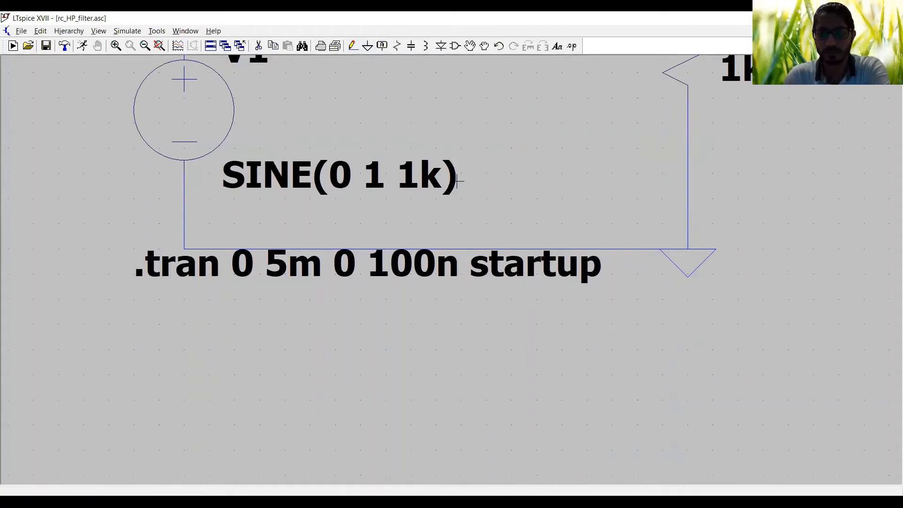
{"action": "scroll", "coordinate": [459, 212], "scroll_direction": "down", "scroll_amount": 5}
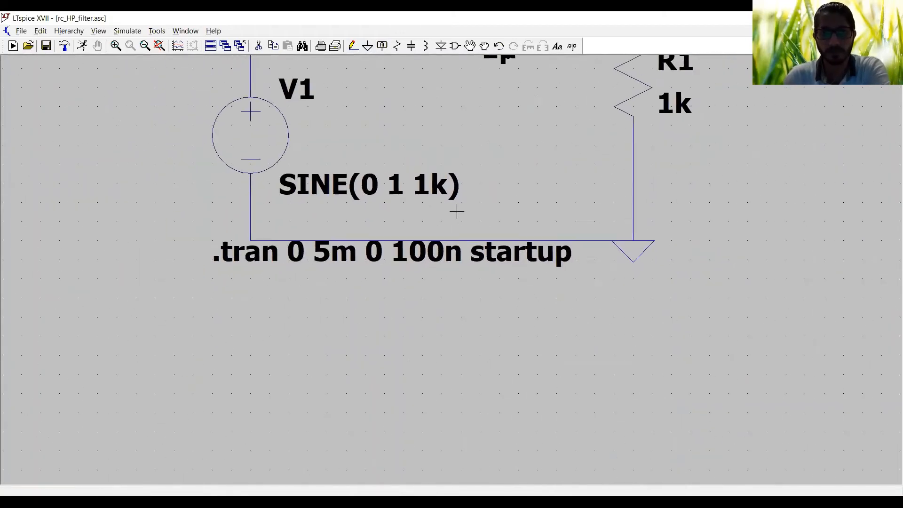
{"action": "left_click", "coordinate": [382, 46]}
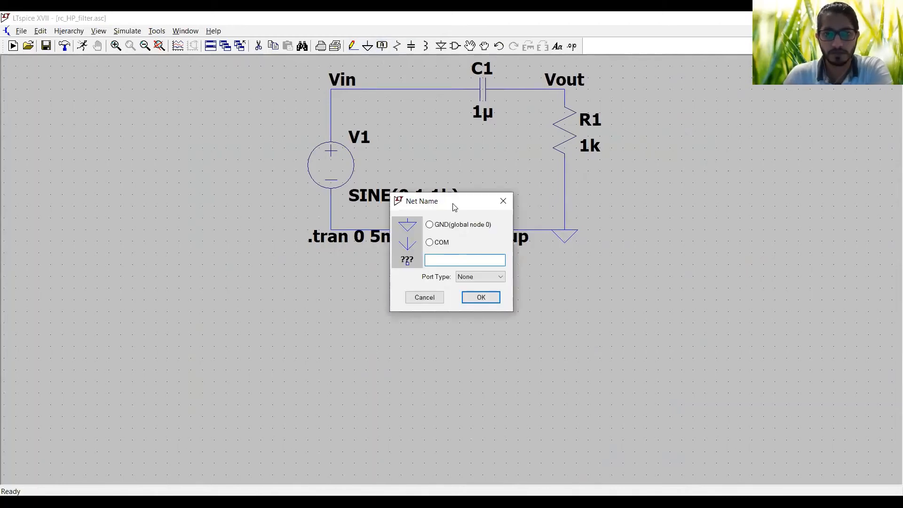
{"action": "left_click_drag", "start_coordinate": [452, 208], "coordinate": [207, 147]}
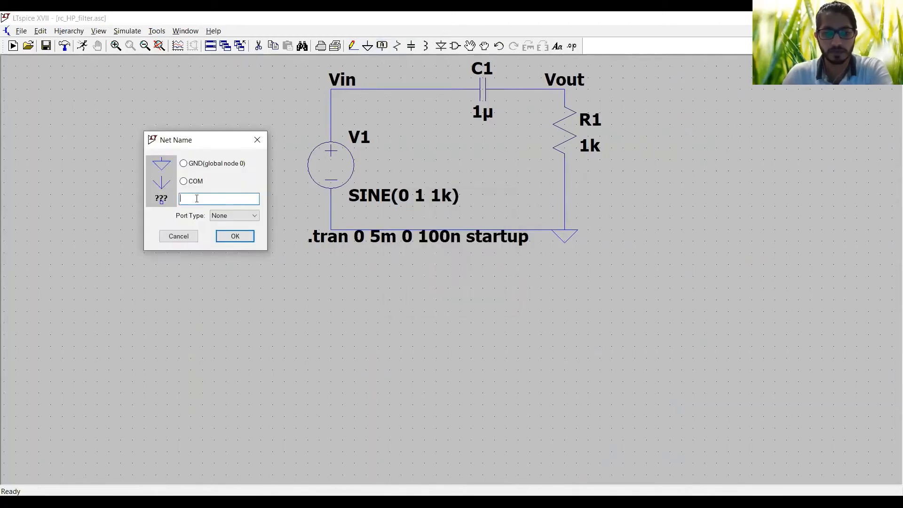
{"action": "type", "text": "vin"}
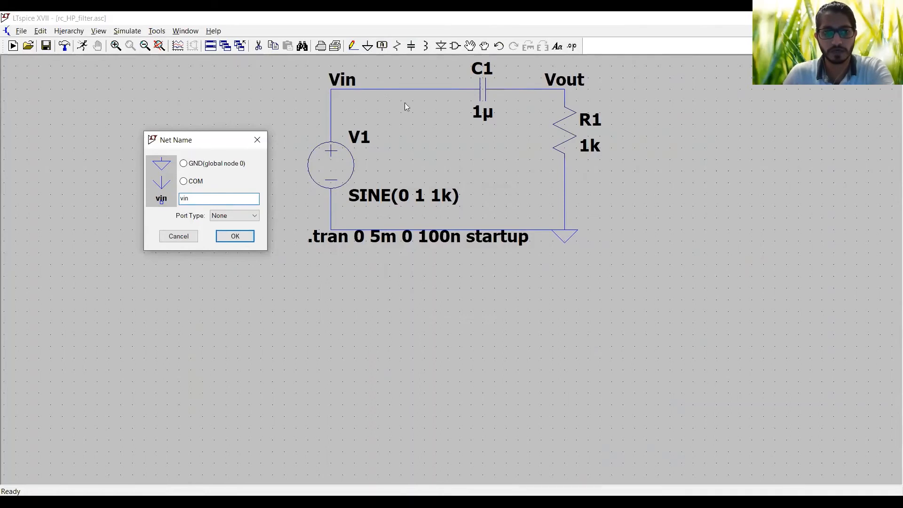
{"action": "left_click", "coordinate": [234, 236]}
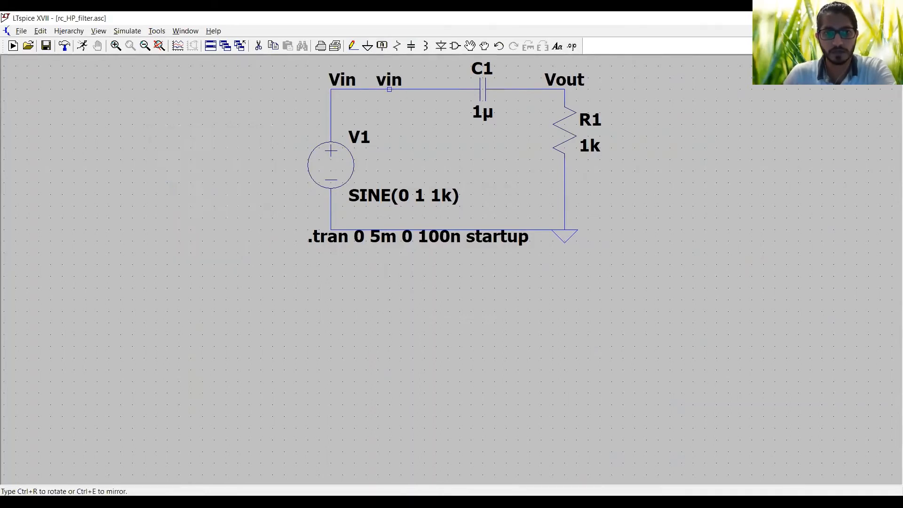
{"action": "key", "text": "Escape"}
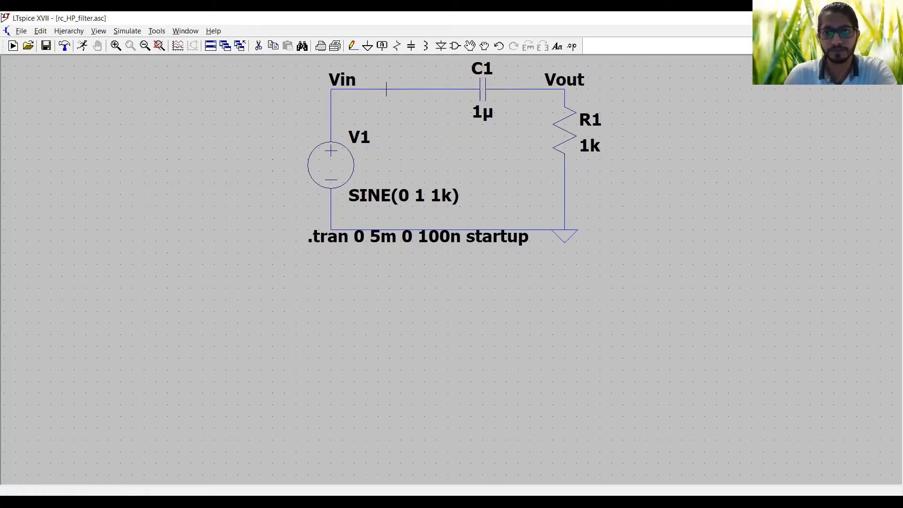
Step: Place a net label named vout with the Output port type a short distance right of the Vout node above R1
{"action": "left_click", "coordinate": [382, 46]}
{"action": "left_click", "coordinate": [475, 276]}
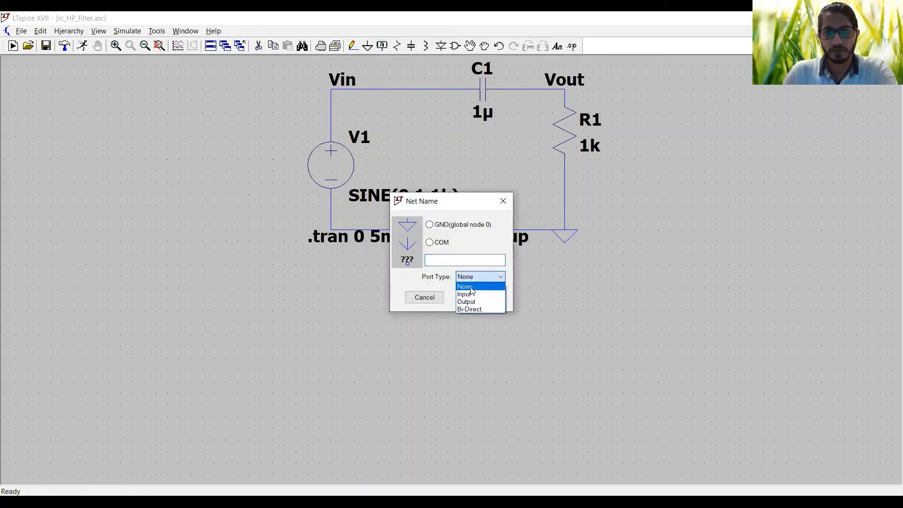
{"action": "left_click", "coordinate": [472, 295]}
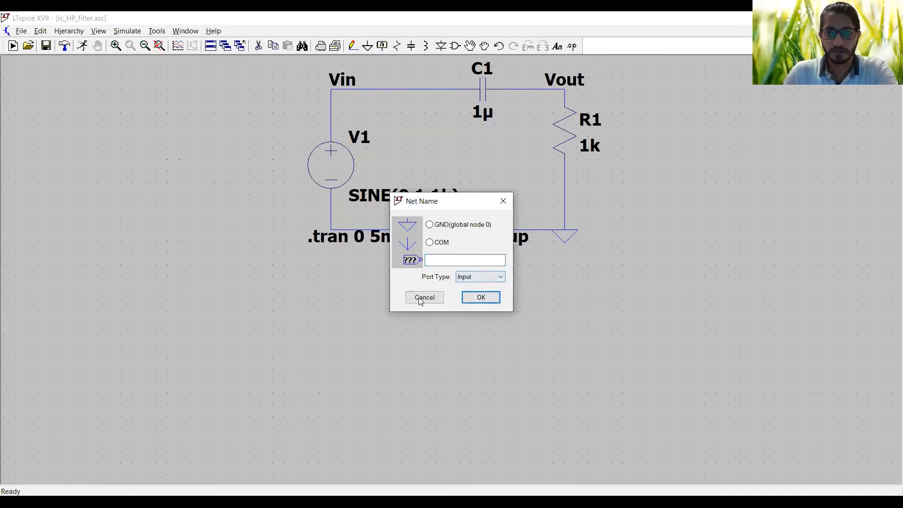
{"action": "left_click", "coordinate": [479, 279]}
{"action": "left_click", "coordinate": [480, 301]}
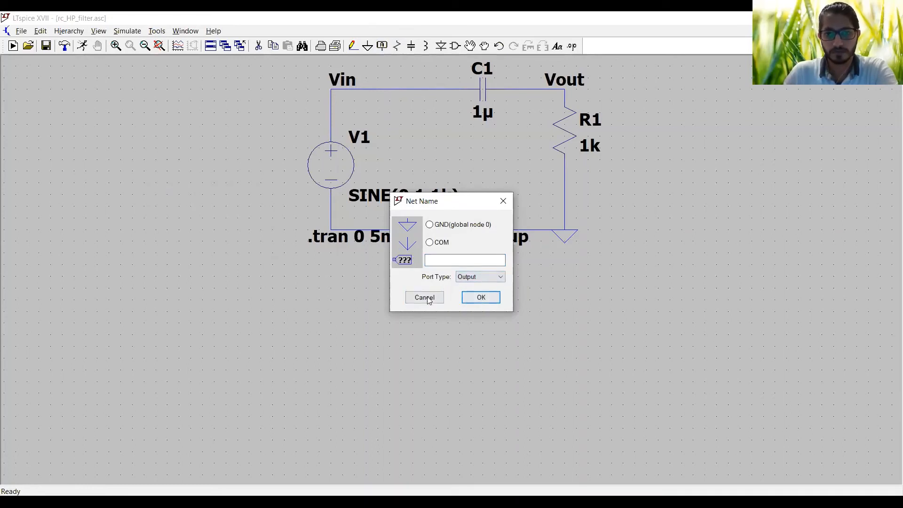
{"action": "left_click", "coordinate": [443, 260]}
{"action": "type", "text": "vout"}
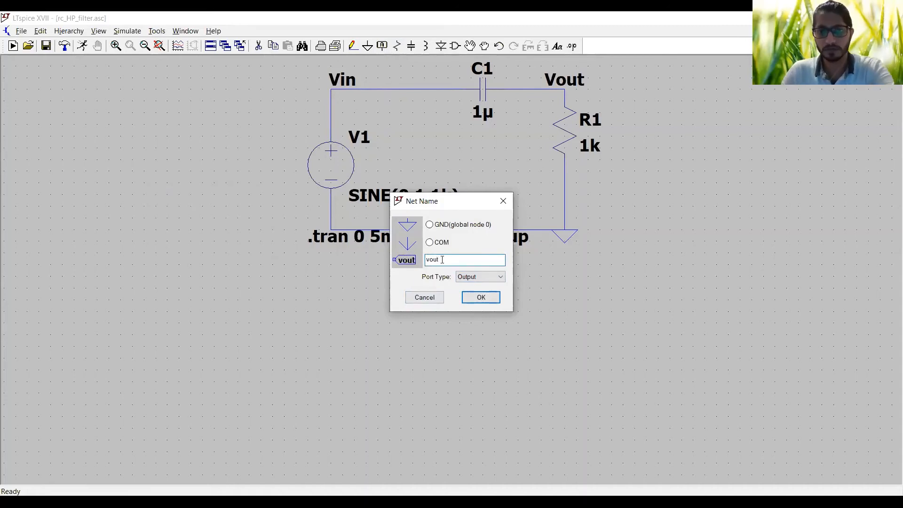
{"action": "key", "text": "Return"}
{"action": "left_click", "coordinate": [611, 89]}
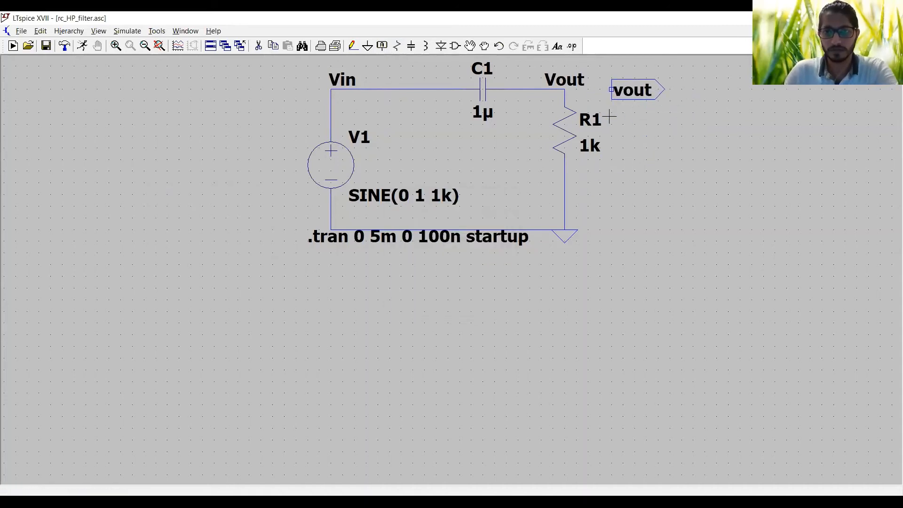
Step: Draw a wire from the vout output port to the Vout node above R1
{"action": "left_click", "coordinate": [352, 45]}
{"action": "left_click", "coordinate": [612, 89]}
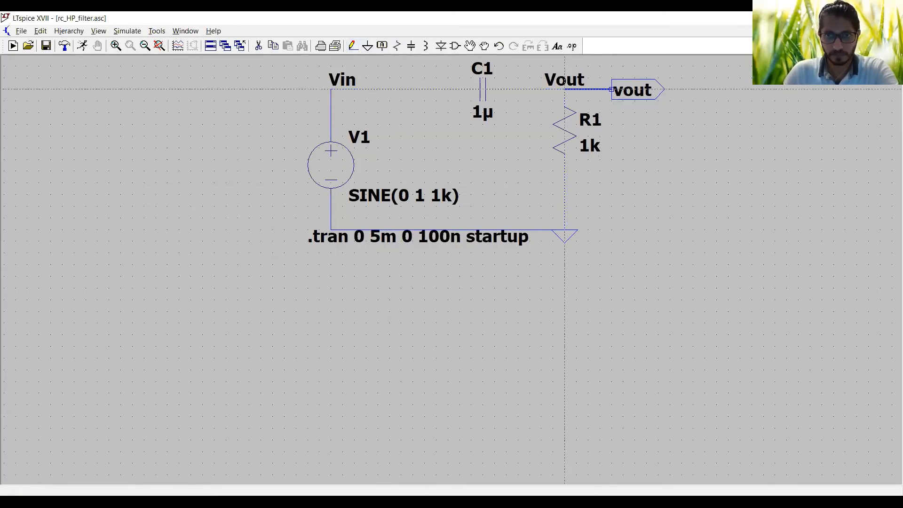
{"action": "left_click", "coordinate": [564, 89]}
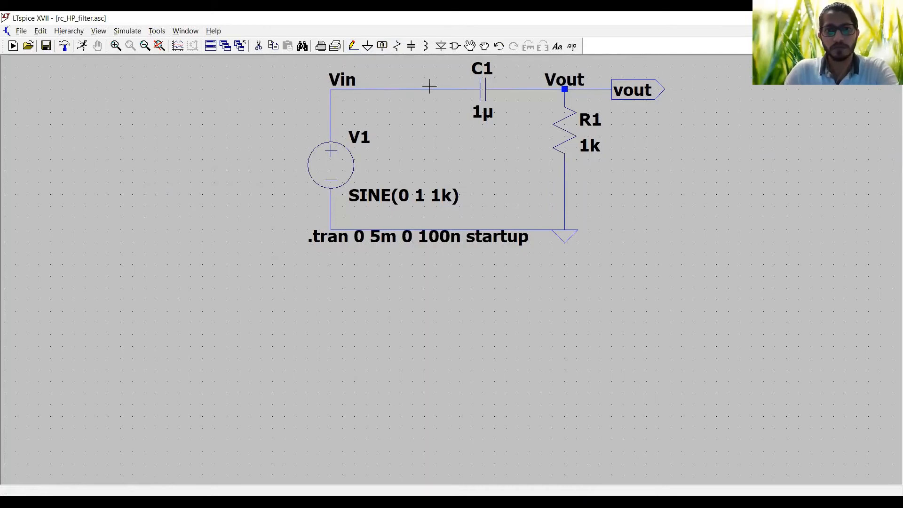
Step: Place a net label named vin with port type None on the wire between V1 and C1
{"action": "left_click", "coordinate": [386, 47]}
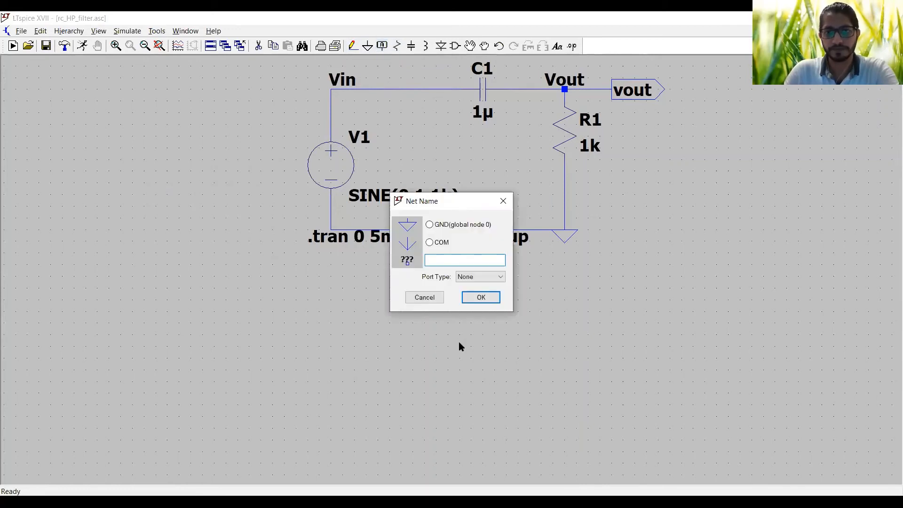
{"action": "left_click_drag", "start_coordinate": [467, 203], "coordinate": [227, 183]}
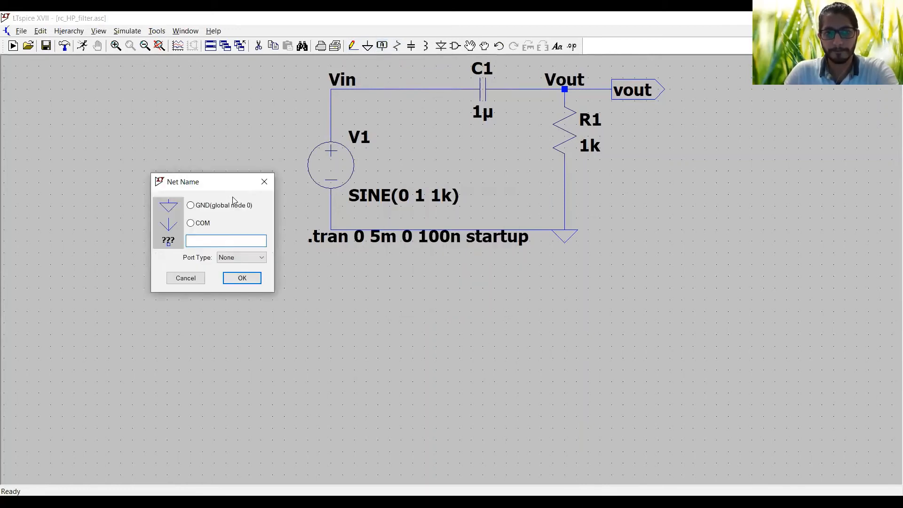
{"action": "left_click", "coordinate": [231, 259]}
{"action": "left_click", "coordinate": [235, 268]}
{"action": "left_click", "coordinate": [227, 241]}
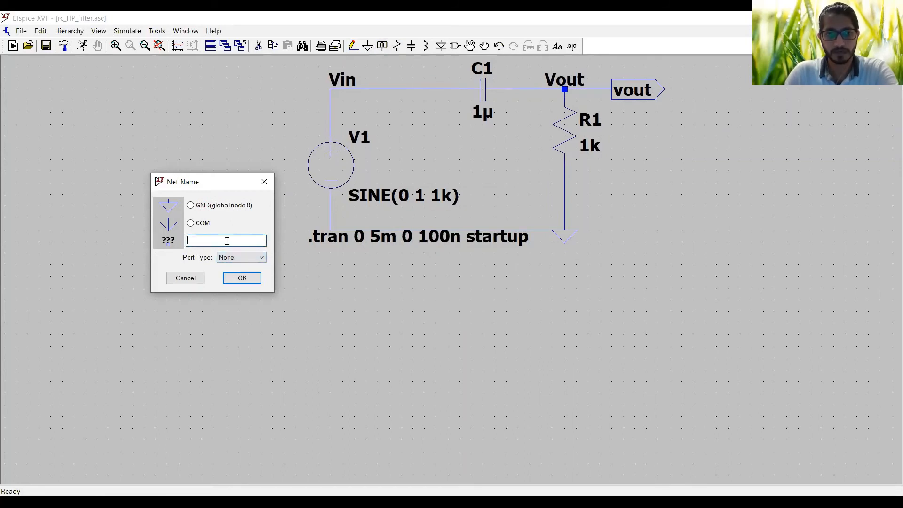
{"action": "type", "text": "vin"}
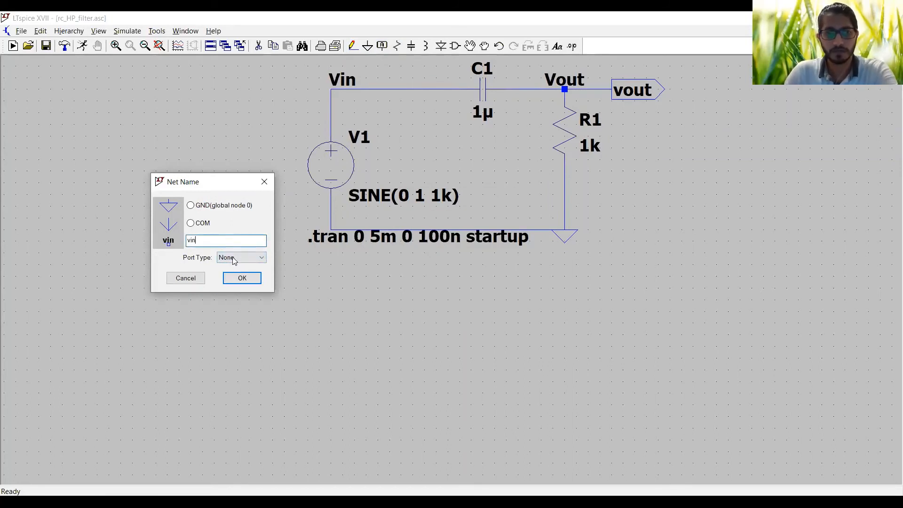
{"action": "left_click", "coordinate": [241, 280]}
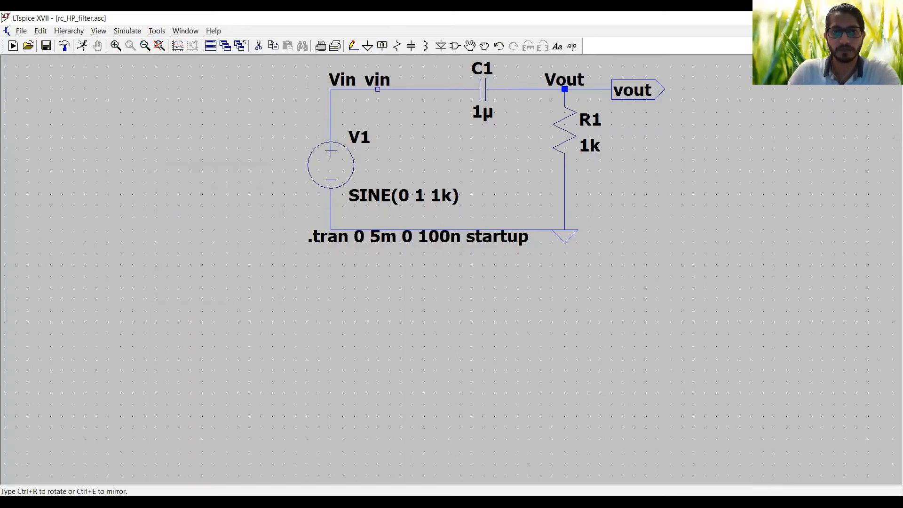
{"action": "left_click", "coordinate": [390, 90]}
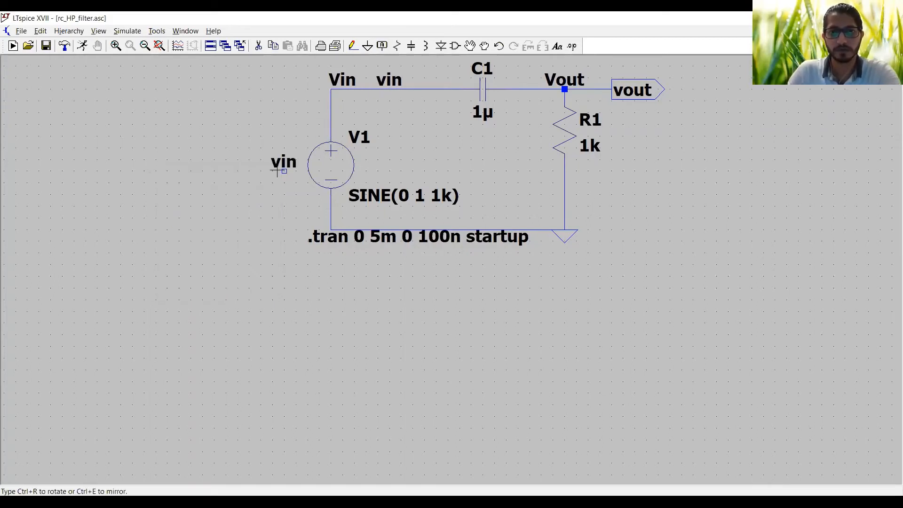
{"action": "key", "text": "Escape"}
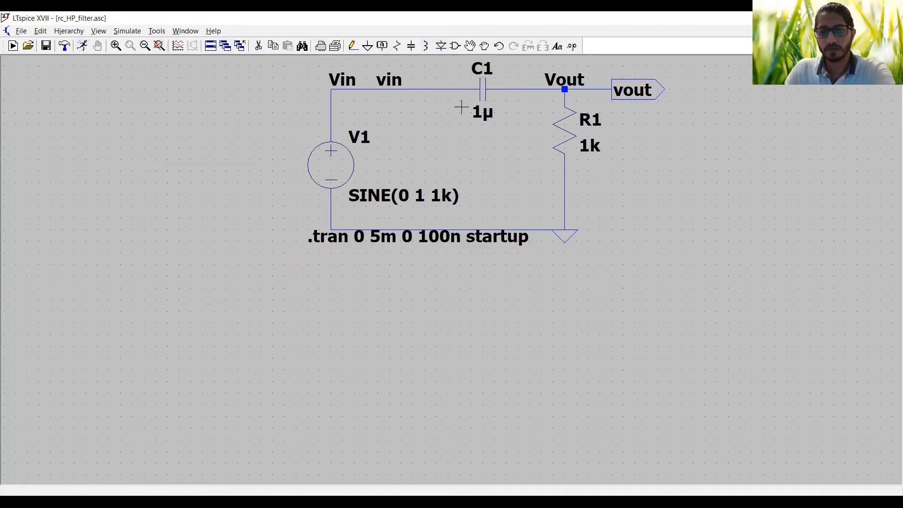
Step: Delete the extra vin label between V1 and C1, and the vout output port with its connecting wire
{"action": "left_click", "coordinate": [389, 80]}
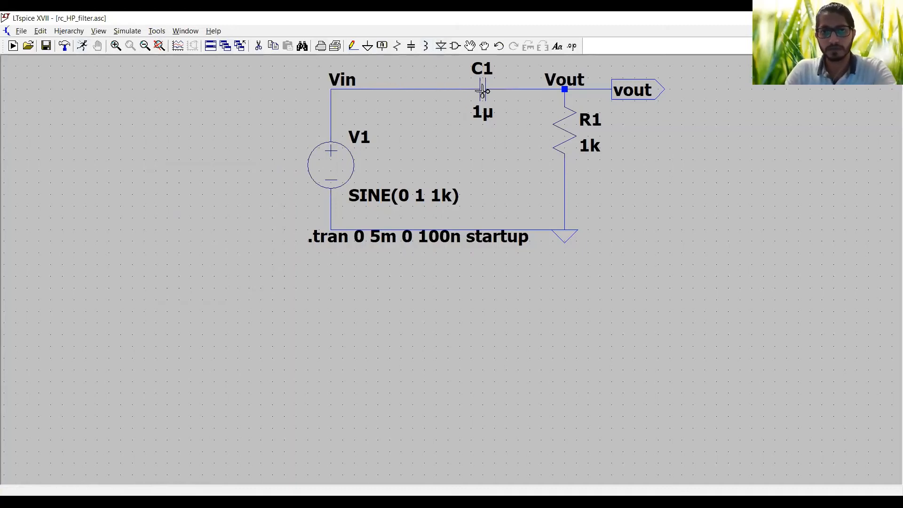
{"action": "left_click", "coordinate": [647, 90]}
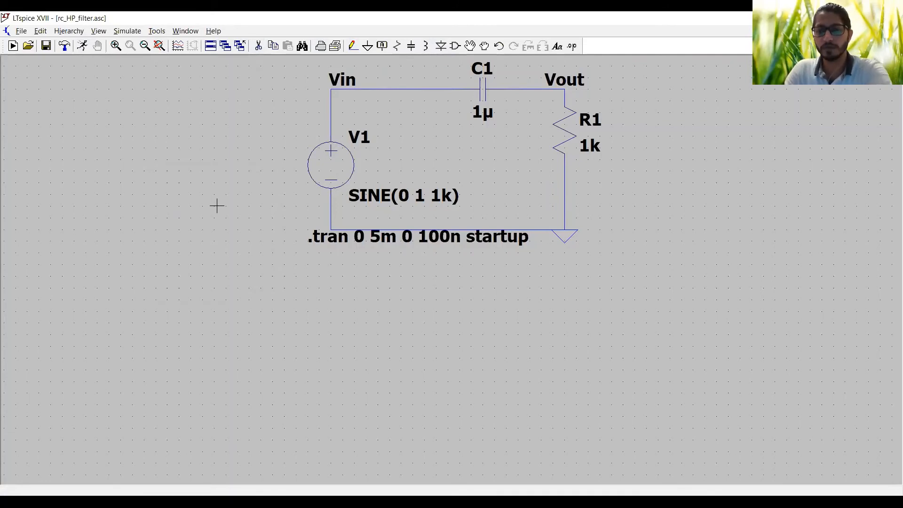
{"action": "key", "text": "Delete"}
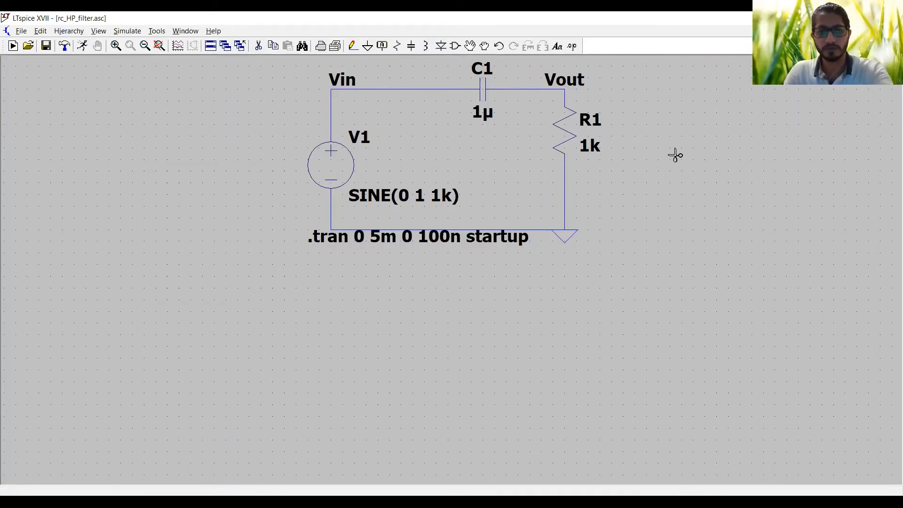
{"action": "key", "text": "Escape"}
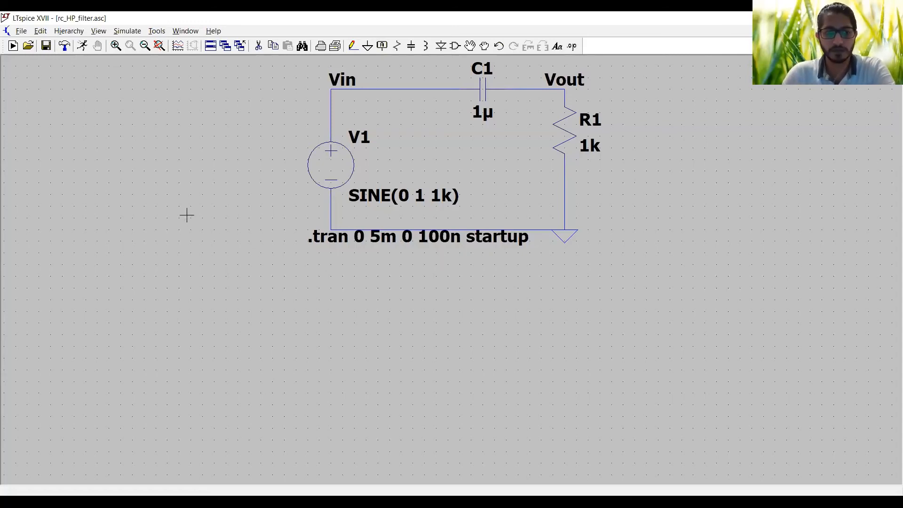
Step: Try out a resistor, an inductor, a capacitor and a diode in turn beside V1, placing none of them
{"action": "key", "text": "r"}
{"action": "key", "text": "Escape"}
{"action": "key", "text": "l"}
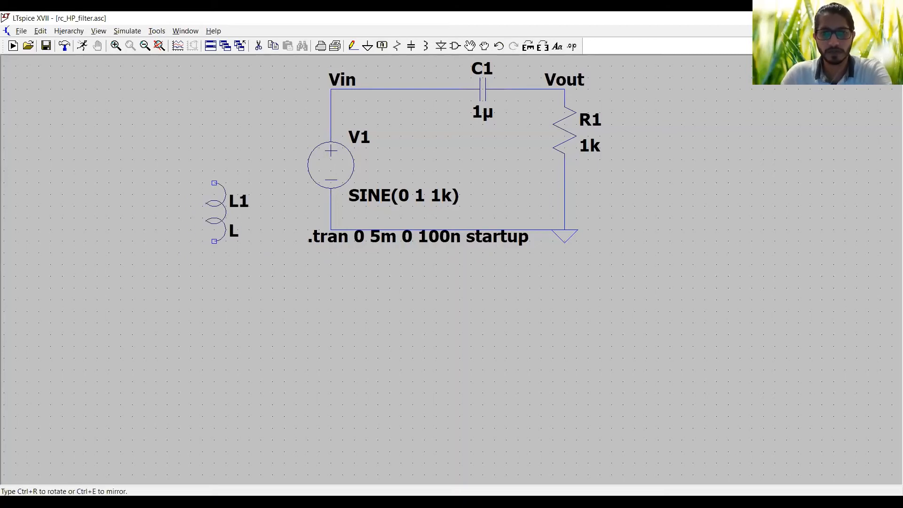
{"action": "key", "text": "Escape"}
{"action": "key", "text": "c"}
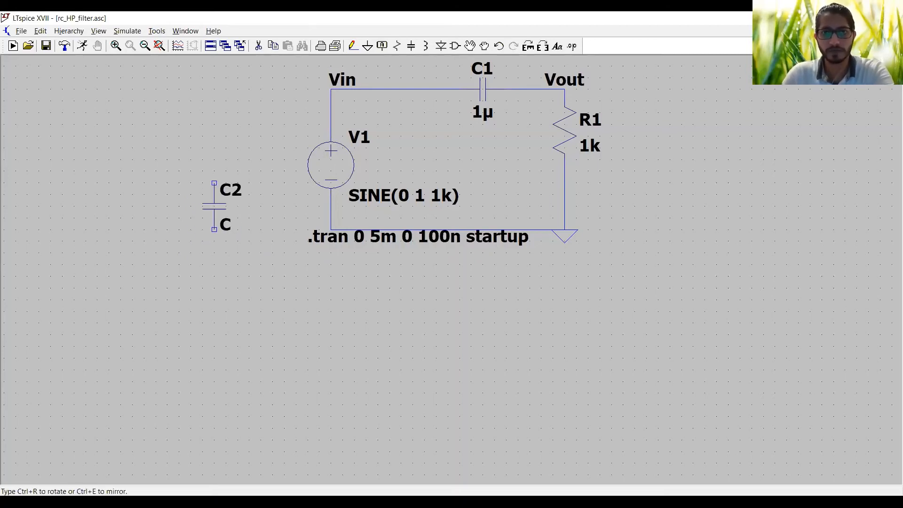
{"action": "key", "text": "Escape"}
{"action": "key", "text": "d"}
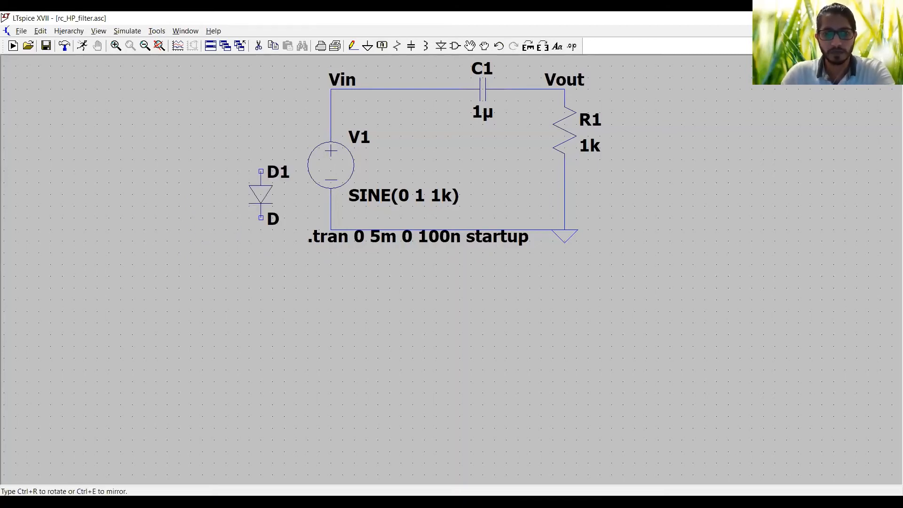
{"action": "key", "text": "Escape"}
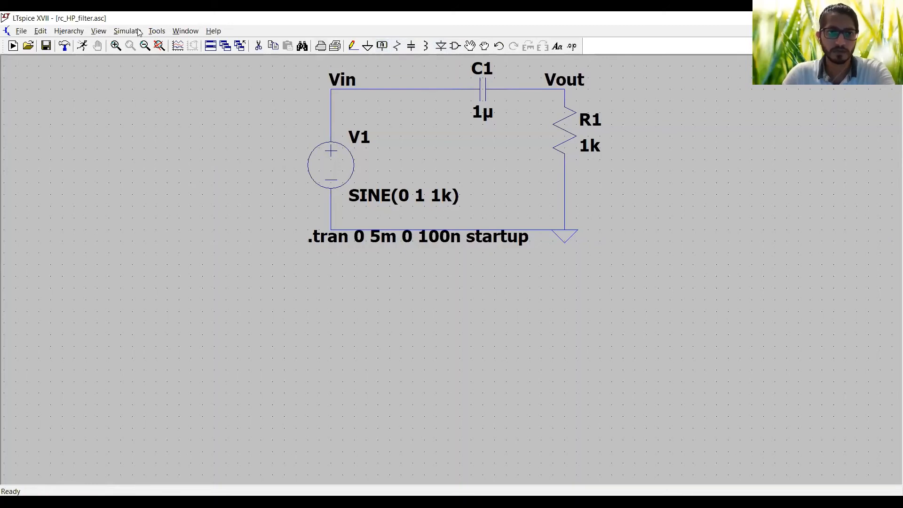
{"action": "left_click", "coordinate": [94, 32]}
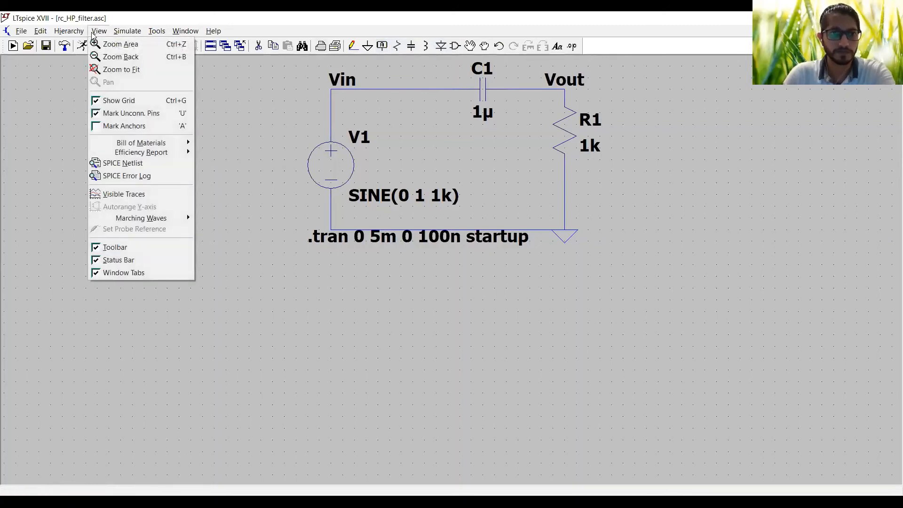
{"action": "mouse_move", "coordinate": [115, 29]}
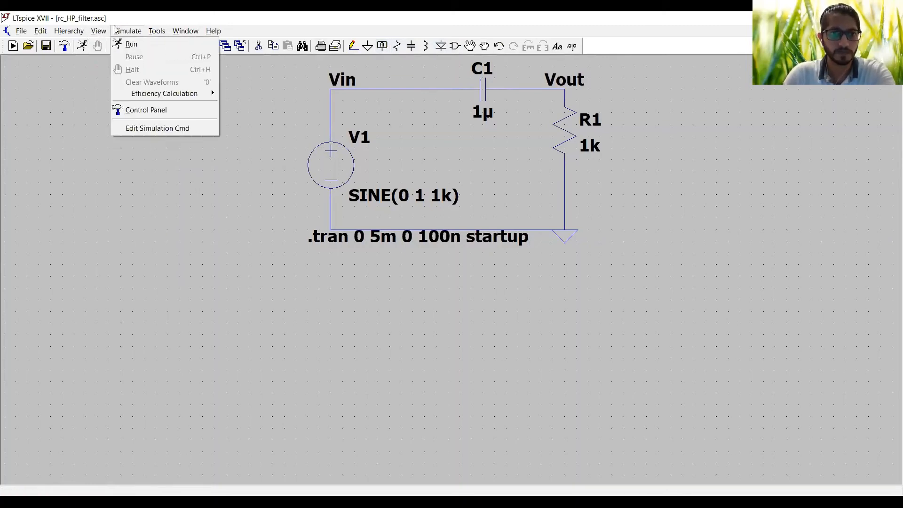
{"action": "mouse_move", "coordinate": [73, 30]}
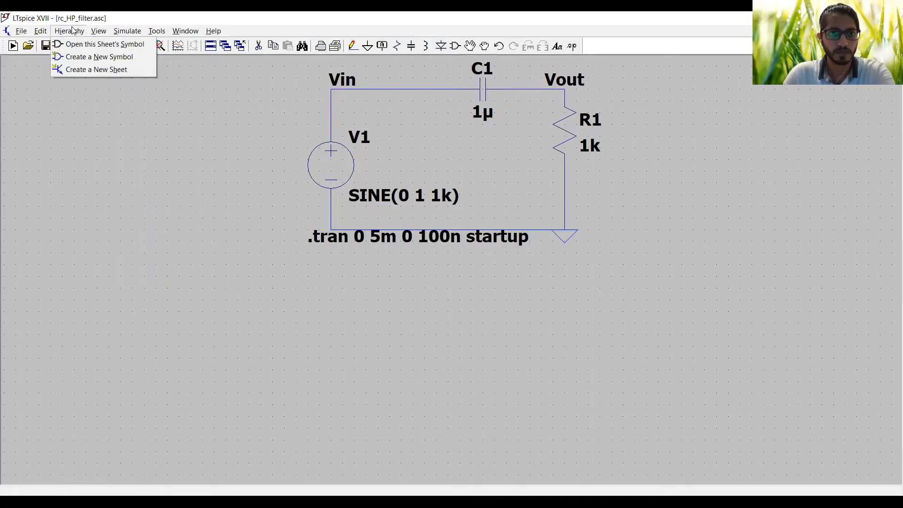
{"action": "left_click", "coordinate": [109, 220]}
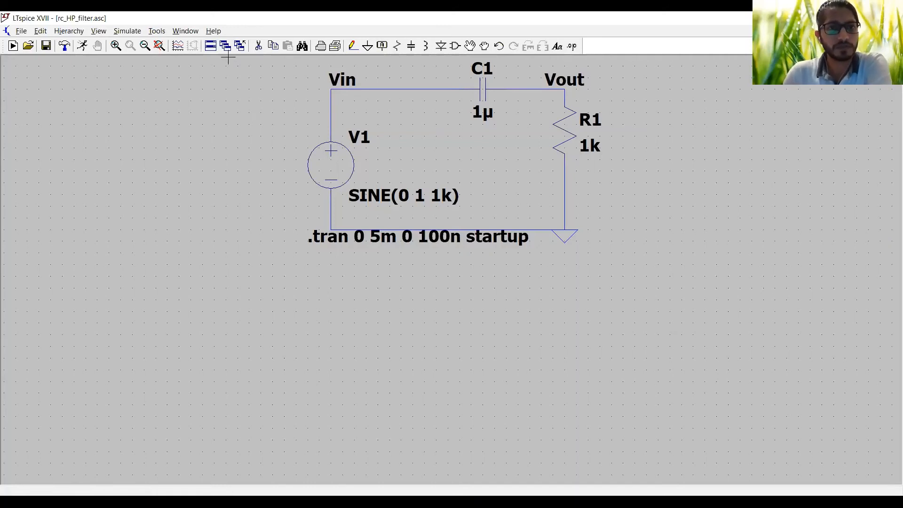
{"action": "left_click", "coordinate": [187, 32]}
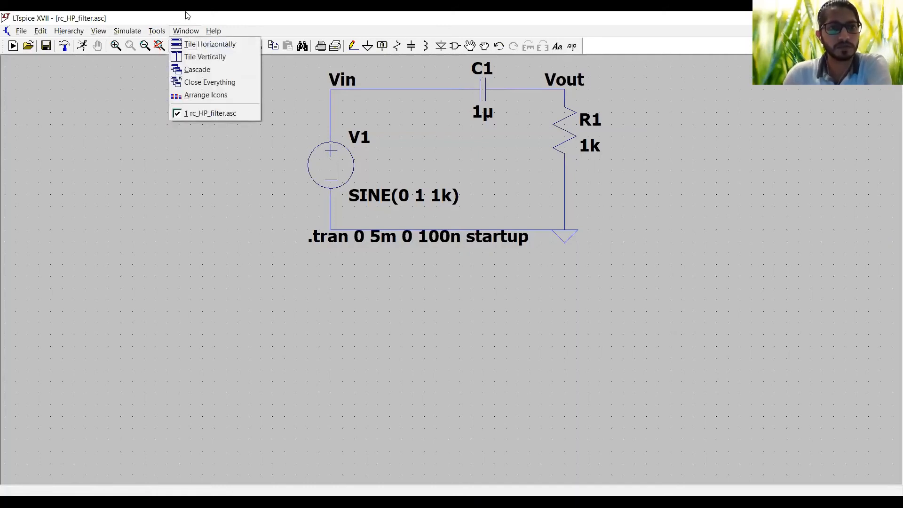
{"action": "left_click", "coordinate": [187, 32]}
{"action": "left_click", "coordinate": [158, 32]}
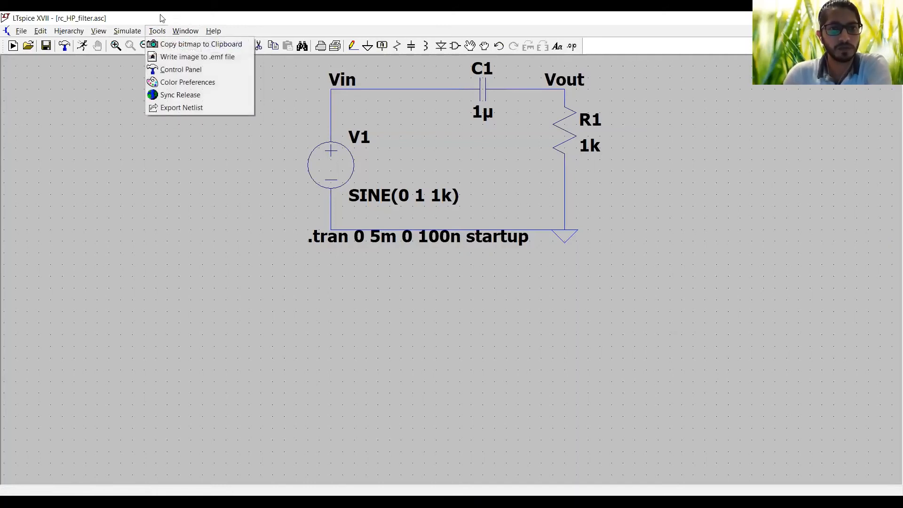
{"action": "left_click", "coordinate": [165, 16]}
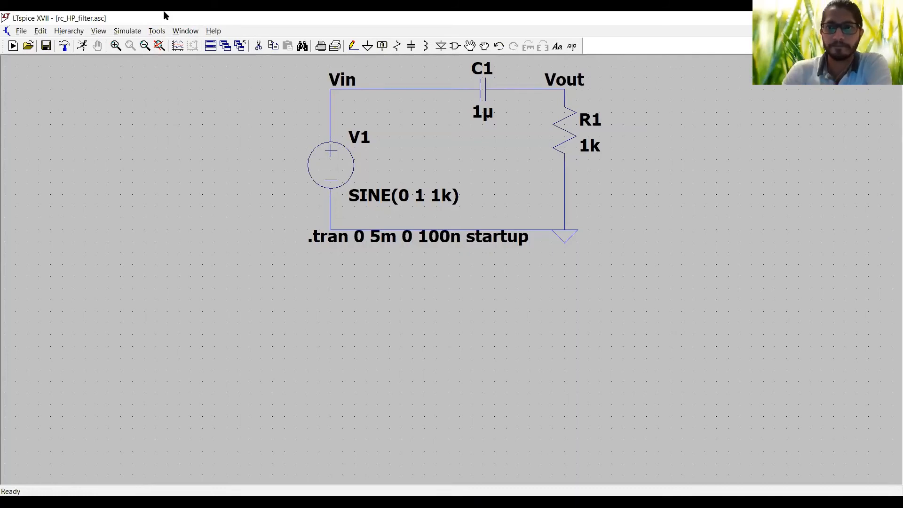
Step: Insert the AD4003 converter from the ADC component category into the empty area beside the filter circuit
{"action": "left_click", "coordinate": [455, 46]}
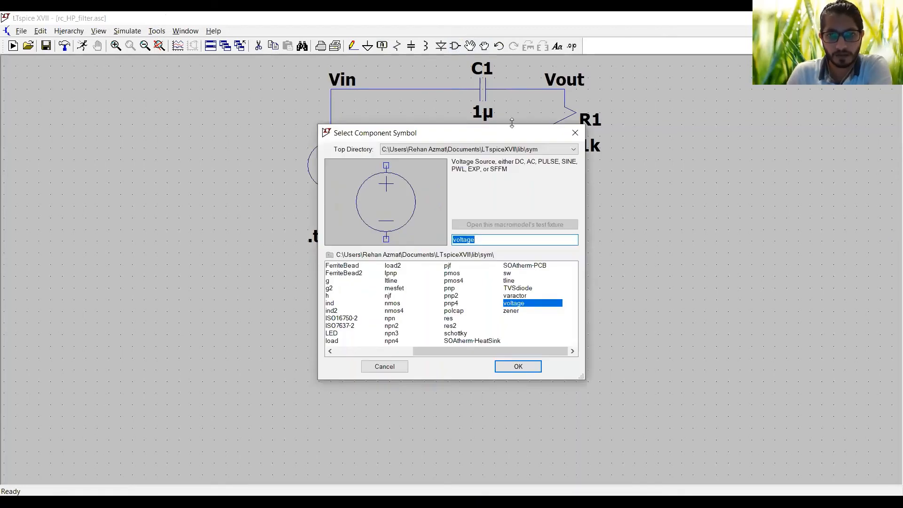
{"action": "left_click_drag", "start_coordinate": [501, 138], "coordinate": [224, 122]}
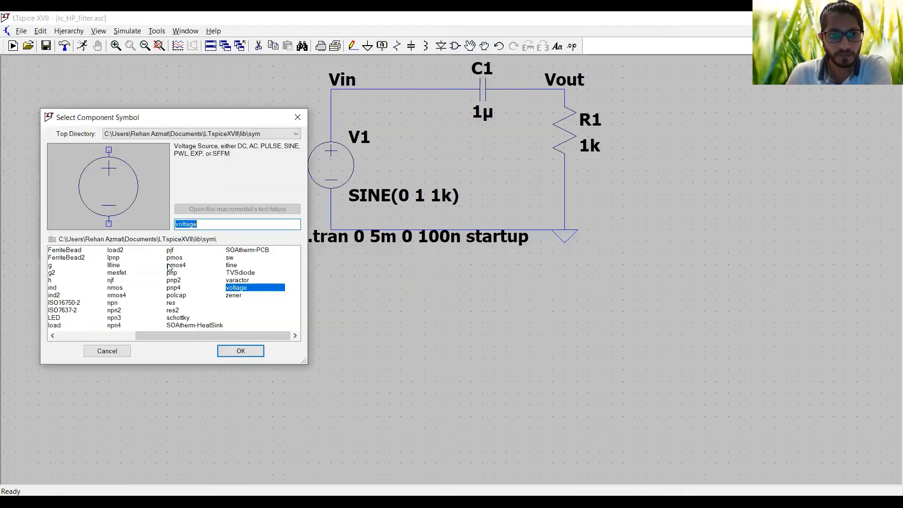
{"action": "left_click_drag", "start_coordinate": [170, 336], "coordinate": [96, 335]}
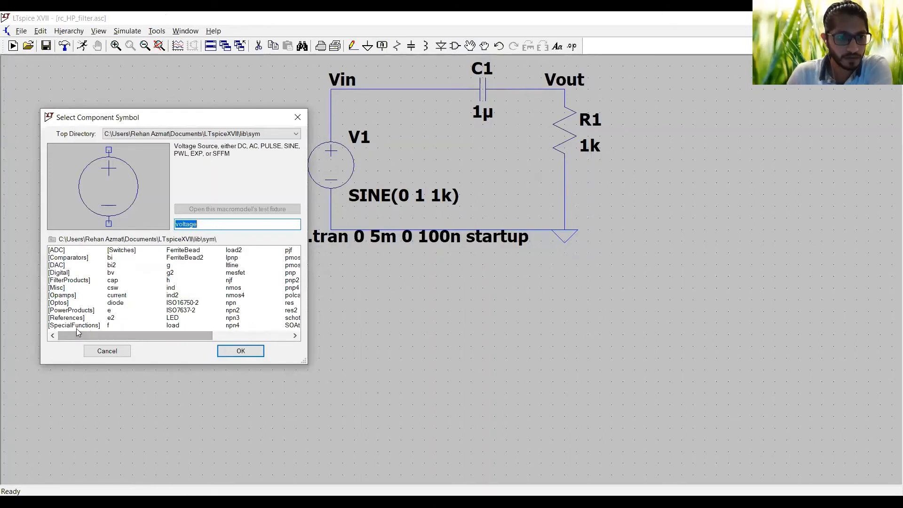
{"action": "double_click", "coordinate": [60, 252]}
{"action": "left_click", "coordinate": [62, 265]}
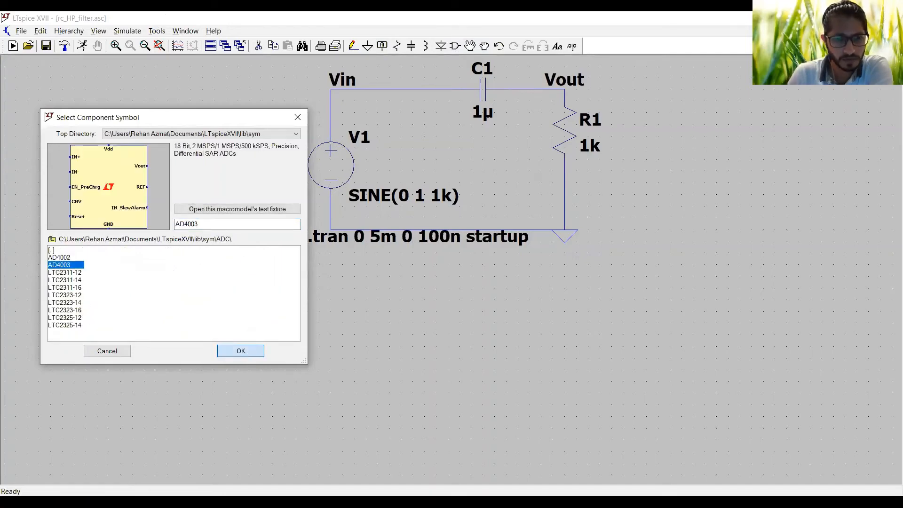
{"action": "left_click", "coordinate": [240, 351]}
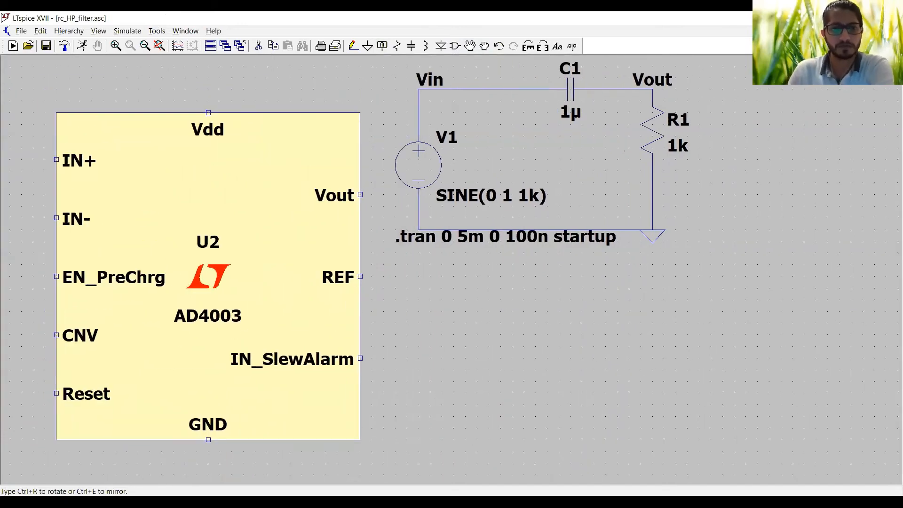
{"action": "key", "text": "Escape"}
Step: Examine the AD4003's description and its test fixture and datasheet options without opening either one
{"action": "right_click", "coordinate": [269, 317]}
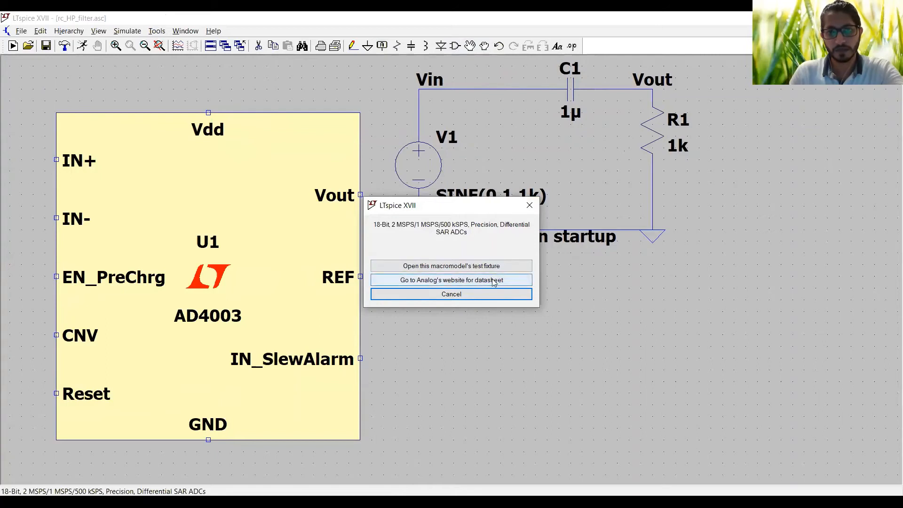
{"action": "left_click", "coordinate": [485, 293]}
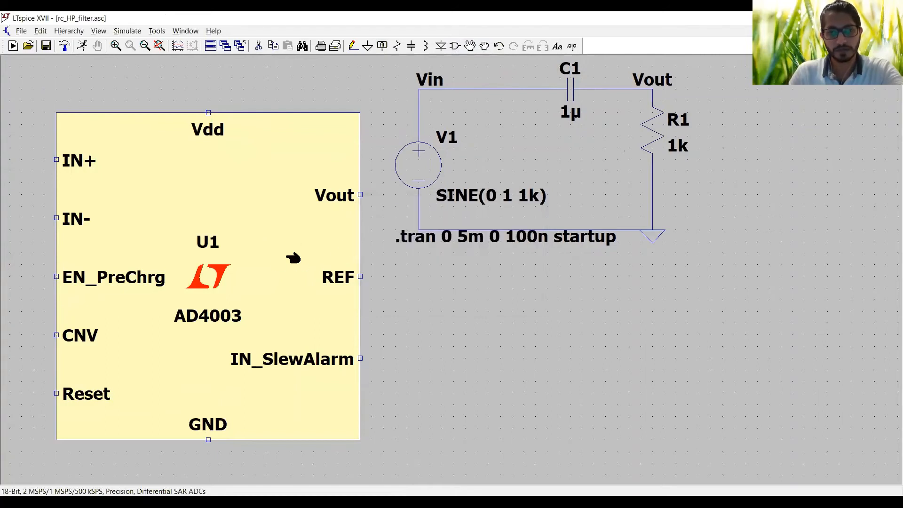
{"action": "right_click", "coordinate": [287, 258]}
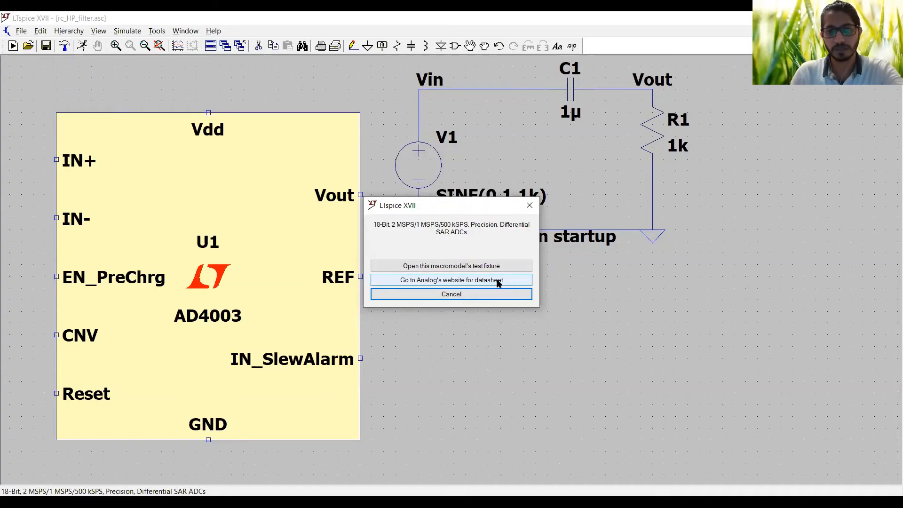
{"action": "left_click", "coordinate": [471, 296]}
{"action": "right_click", "coordinate": [257, 285]}
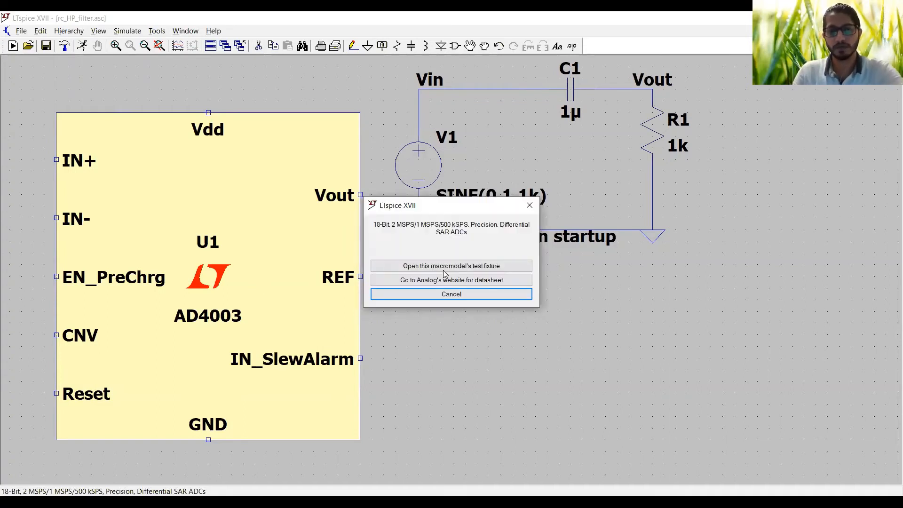
{"action": "left_click", "coordinate": [450, 295]}
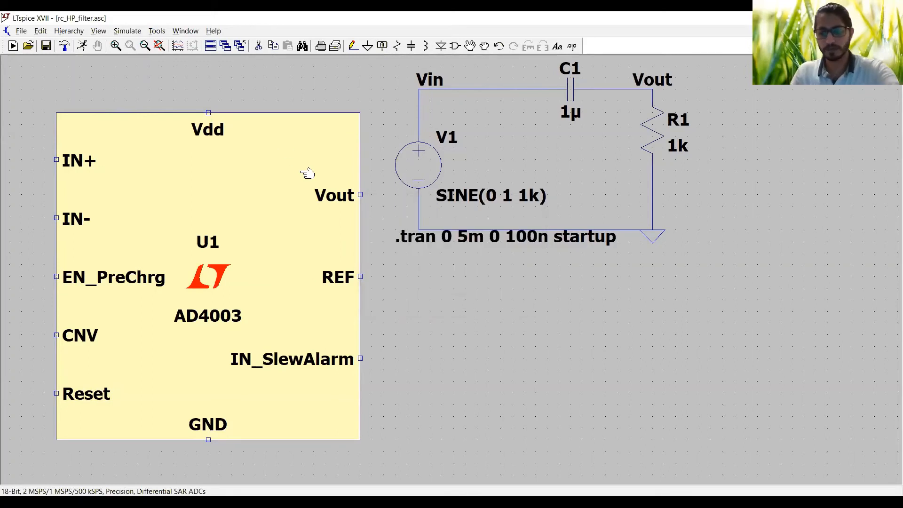
Step: Delete the AD4003 component from the schematic
{"action": "left_click", "coordinate": [301, 173]}
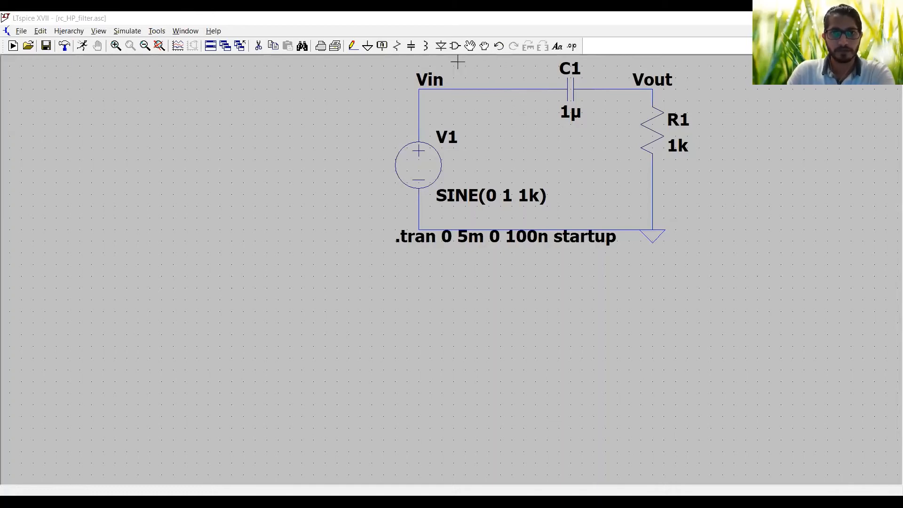
Step: Place one vertical inductor in the empty area beside voltage source V1
{"action": "left_click", "coordinate": [427, 47]}
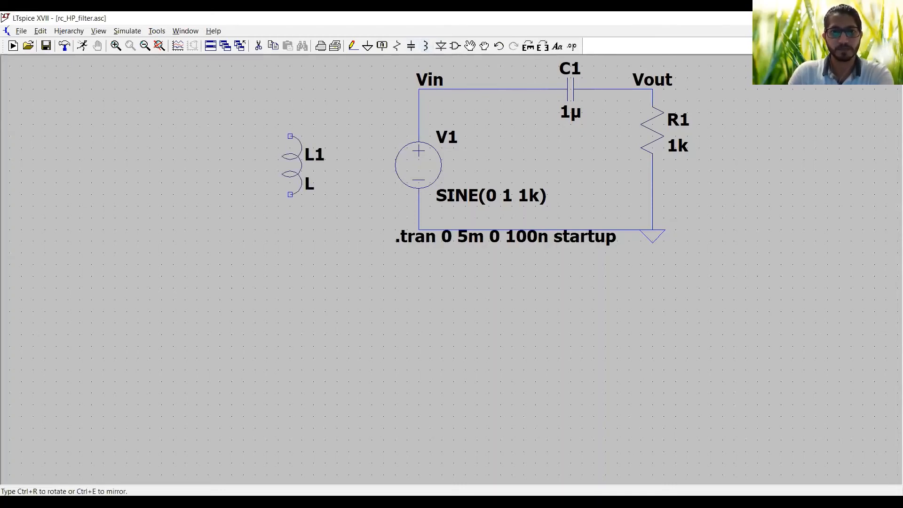
{"action": "left_click", "coordinate": [290, 165]}
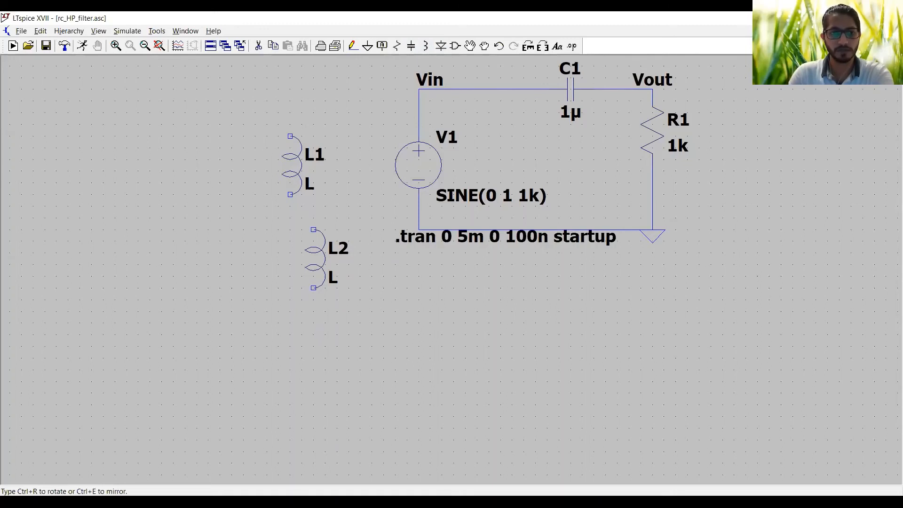
{"action": "key", "text": "Escape"}
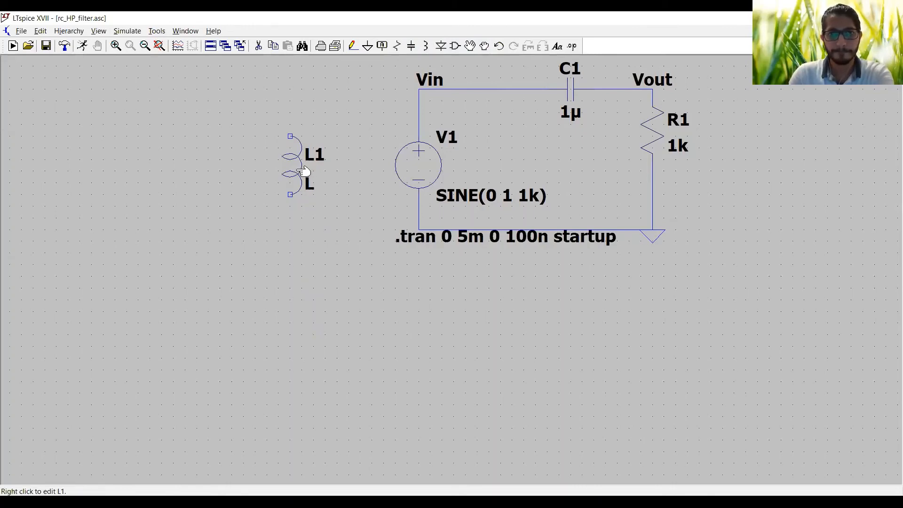
Step: Copy the inductor beside V1 twice, placing both duplicates in the empty area above the original
{"action": "left_click_drag", "start_coordinate": [304, 172], "coordinate": [295, 229]}
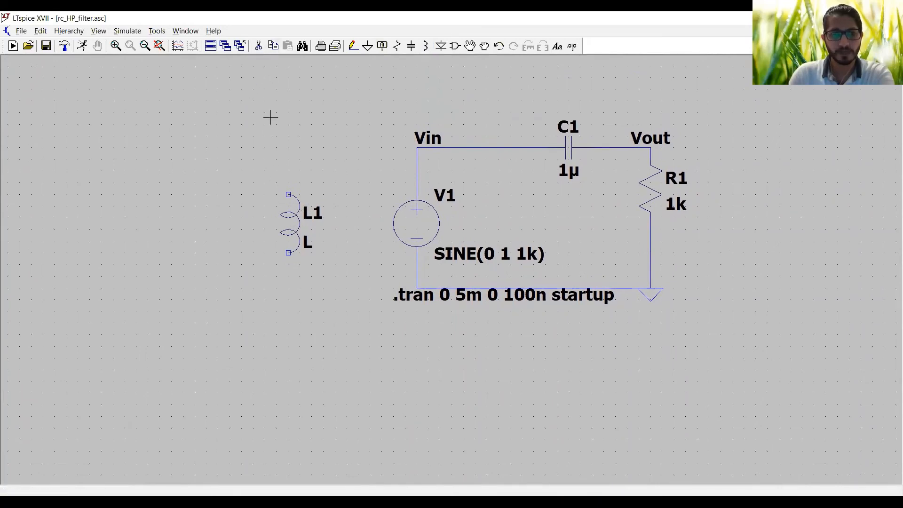
{"action": "left_click", "coordinate": [273, 45]}
{"action": "left_click", "coordinate": [289, 207]}
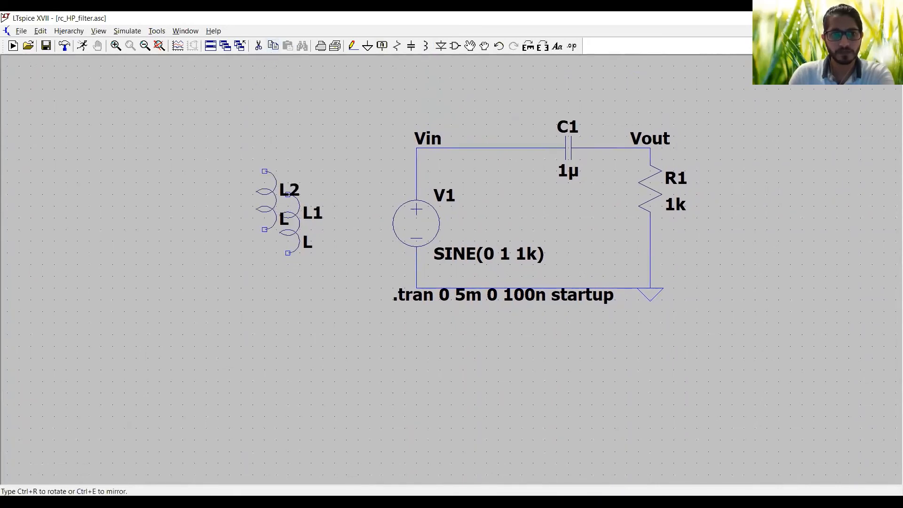
{"action": "left_click", "coordinate": [232, 151]}
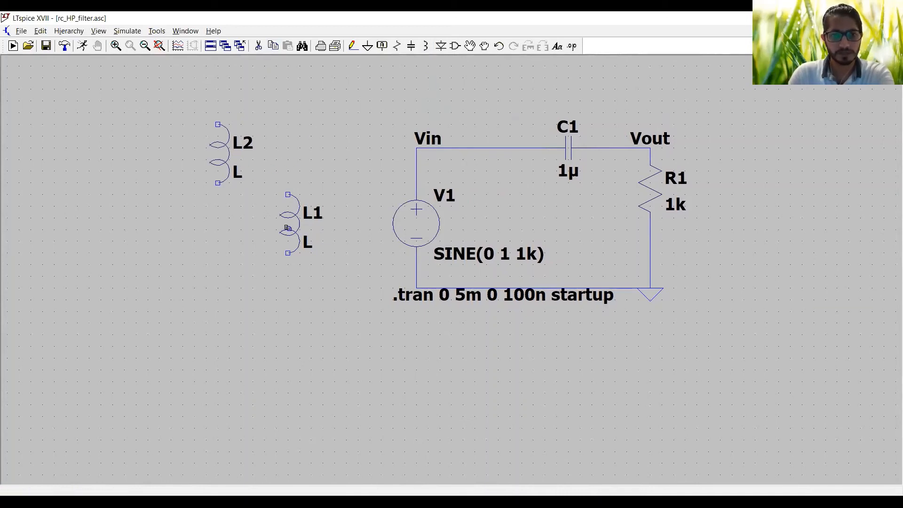
{"action": "left_click", "coordinate": [273, 46]}
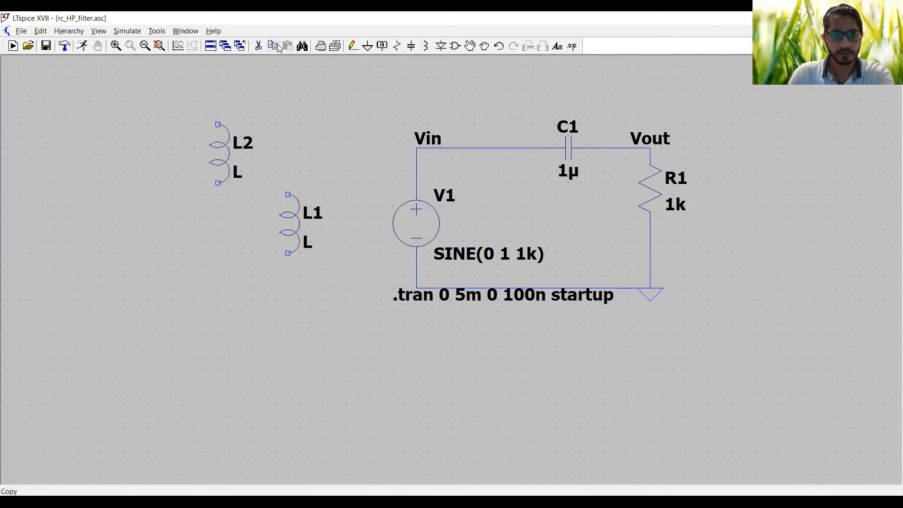
{"action": "left_click", "coordinate": [289, 229]}
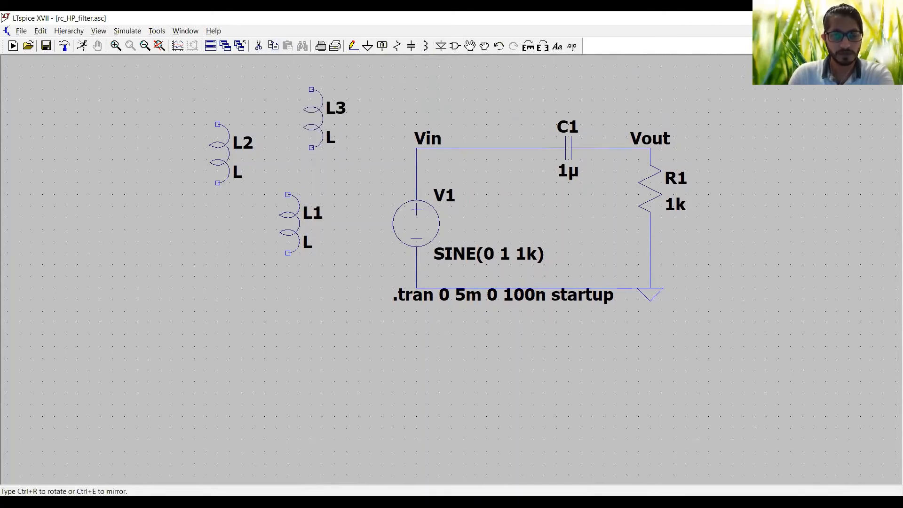
{"action": "left_click", "coordinate": [313, 120]}
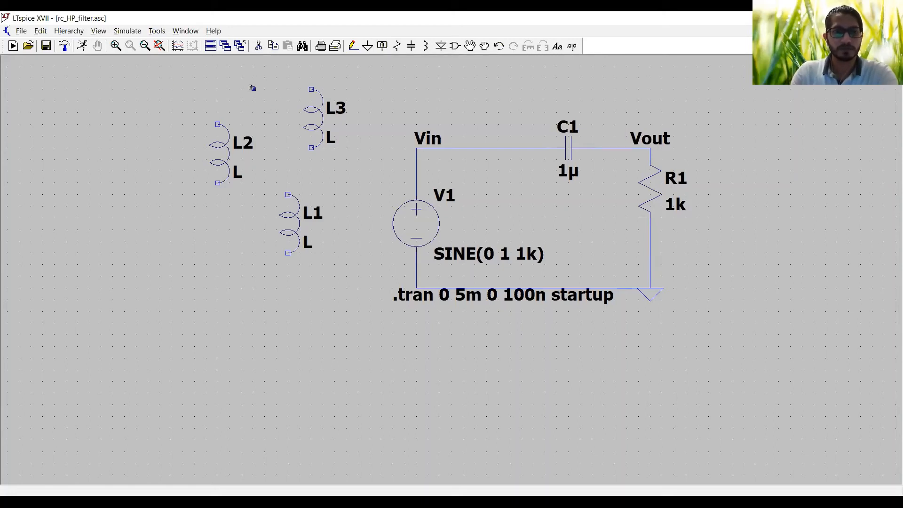
Step: Delete inductors L3, L1 and L2 from the area beside the filter circuit
{"action": "key", "text": "Escape"}
{"action": "key", "text": "Delete"}
{"action": "left_click", "coordinate": [315, 135]}
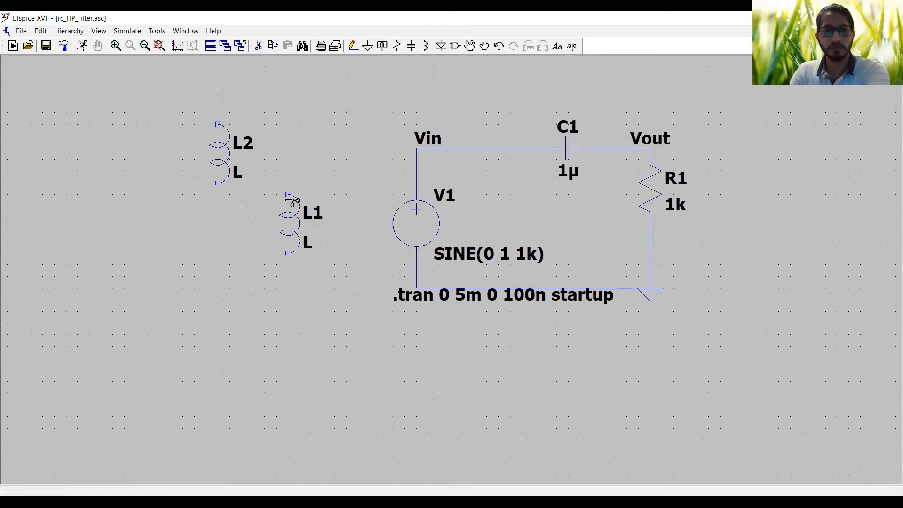
{"action": "left_click", "coordinate": [296, 226]}
{"action": "key", "text": "Escape"}
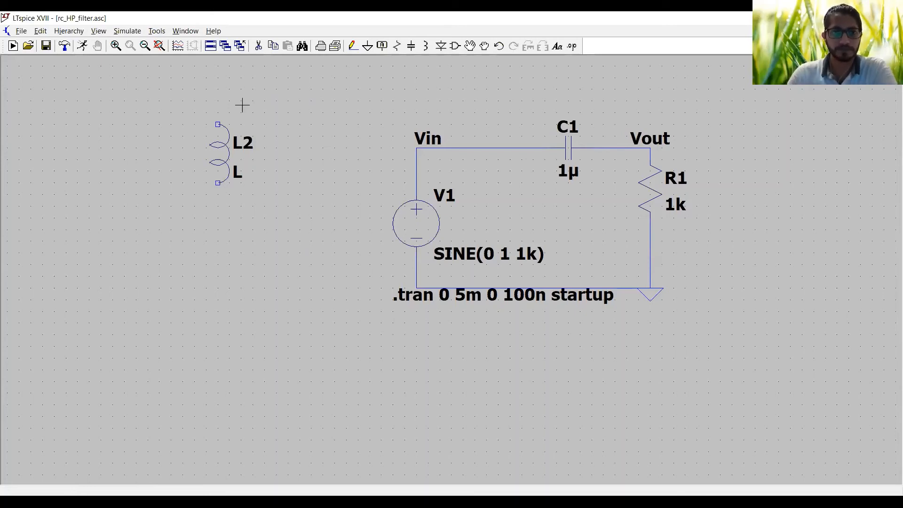
{"action": "left_click", "coordinate": [259, 46]}
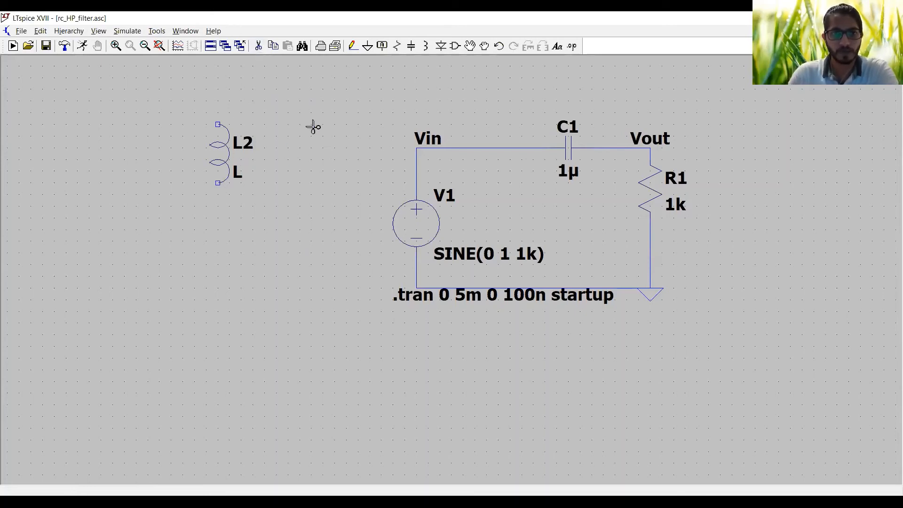
{"action": "left_click", "coordinate": [219, 153]}
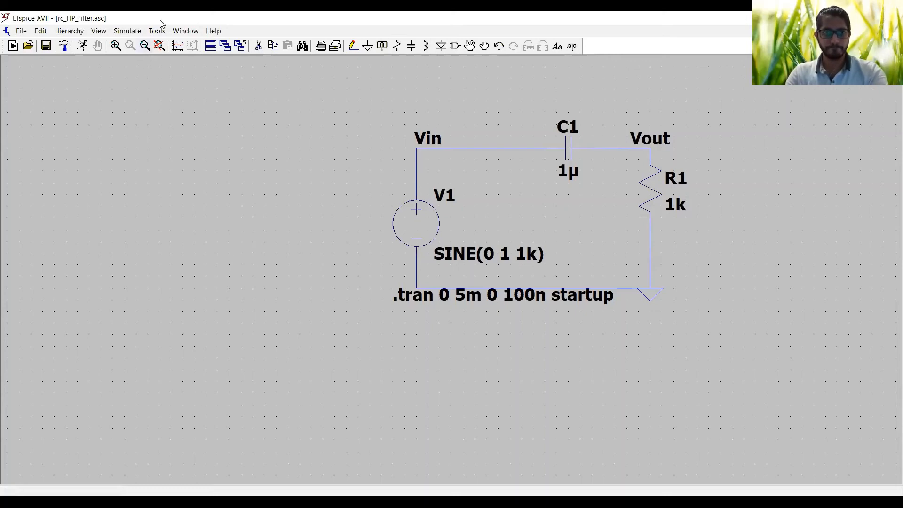
Step: Copy the high-pass filter schematic to the clipboard as a bitmap
{"action": "left_click", "coordinate": [186, 32]}
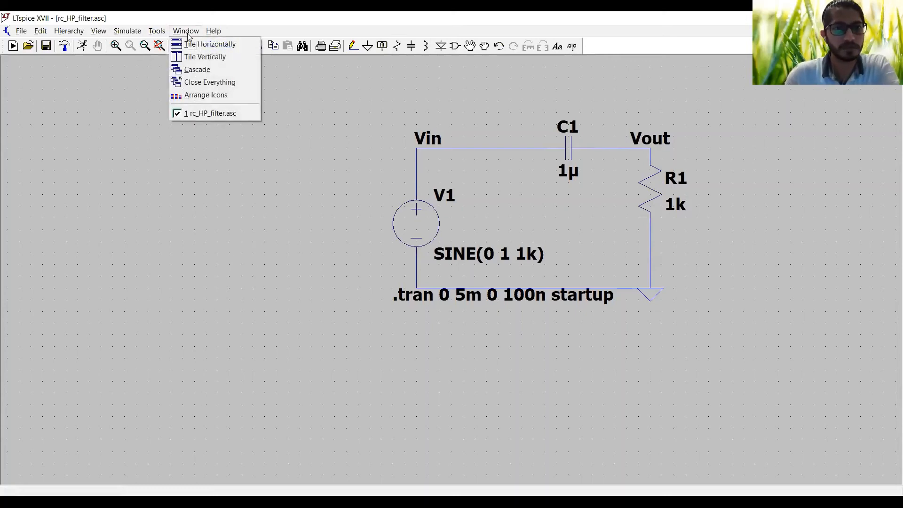
{"action": "mouse_move", "coordinate": [158, 31]}
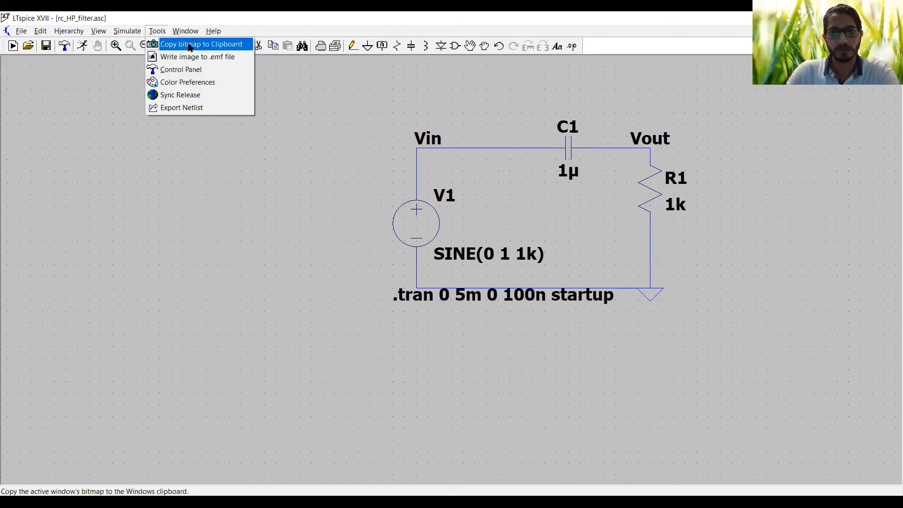
{"action": "left_click", "coordinate": [158, 20]}
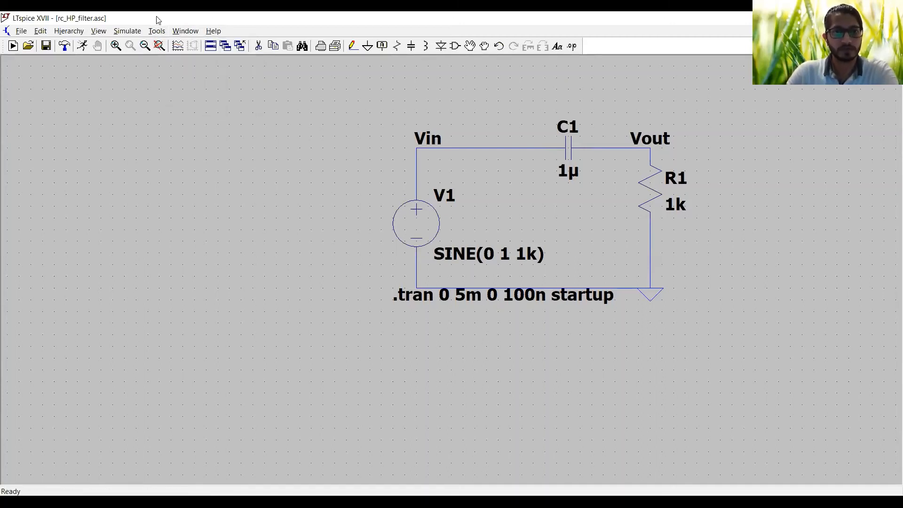
{"action": "left_click", "coordinate": [158, 31]}
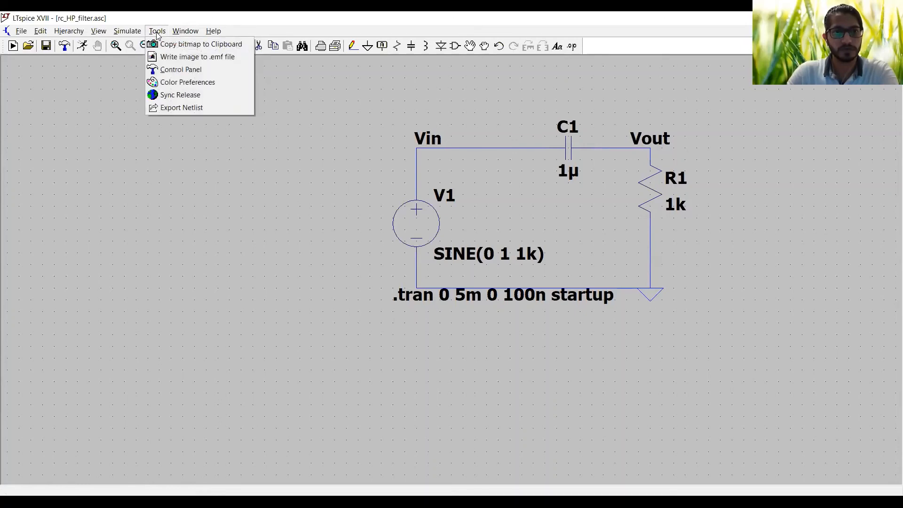
{"action": "left_click", "coordinate": [221, 46]}
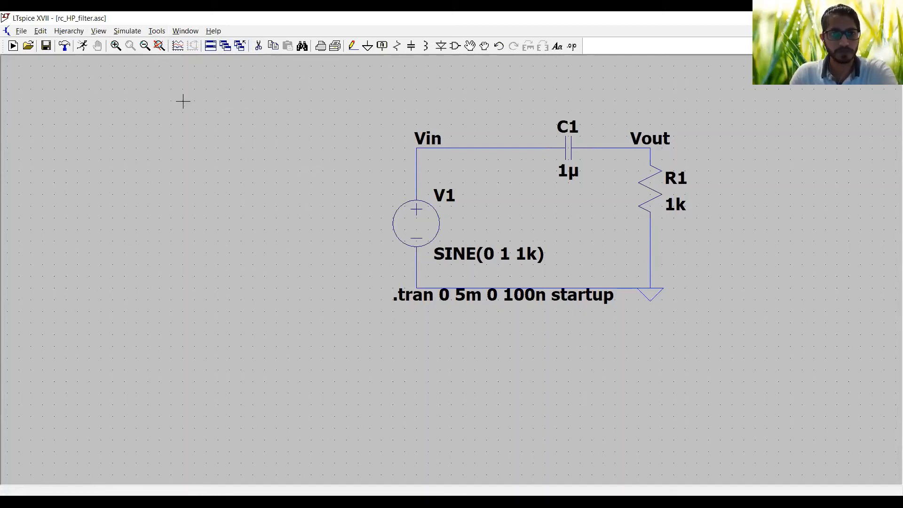
Step: View the saved schematics without opening any, then switch to File Explorer and open the LTspiceXVII folder in Documents
{"action": "left_click", "coordinate": [28, 46]}
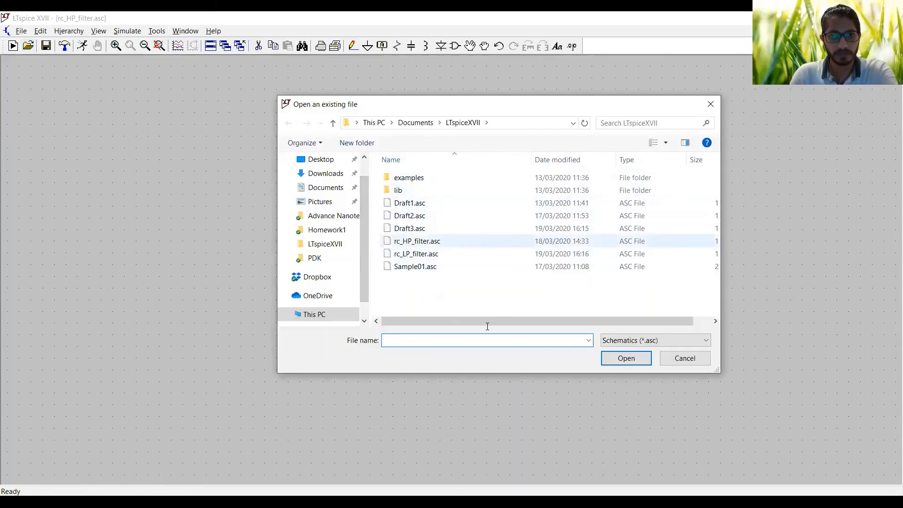
{"action": "left_click", "coordinate": [680, 359]}
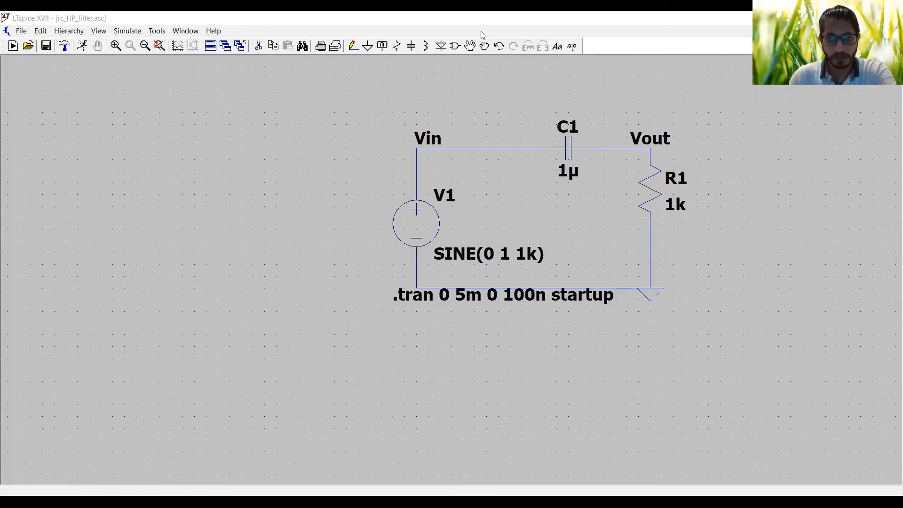
{"action": "key", "text": "alt+Tab"}
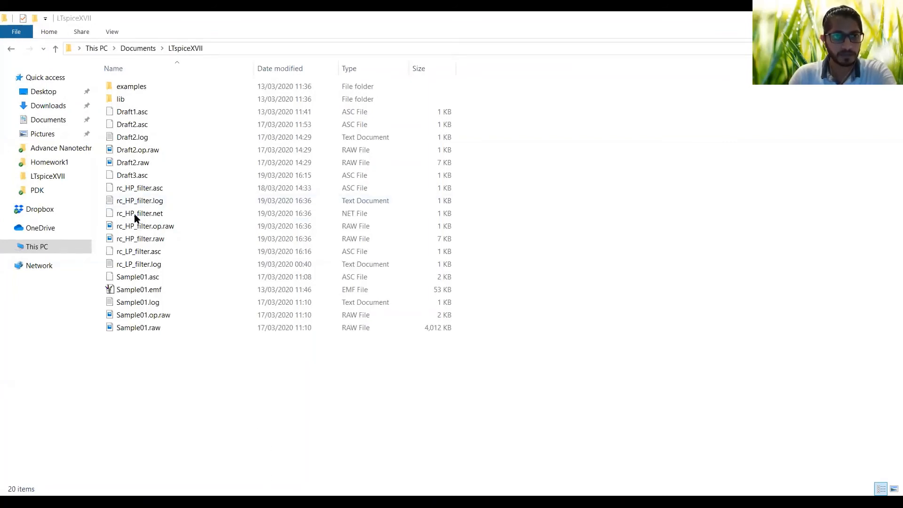
{"action": "left_click", "coordinate": [52, 120]}
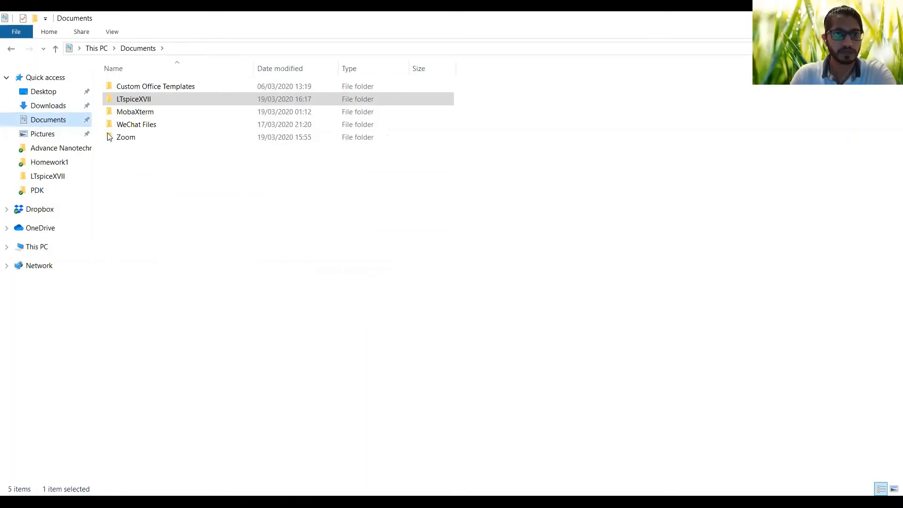
{"action": "left_click", "coordinate": [53, 121]}
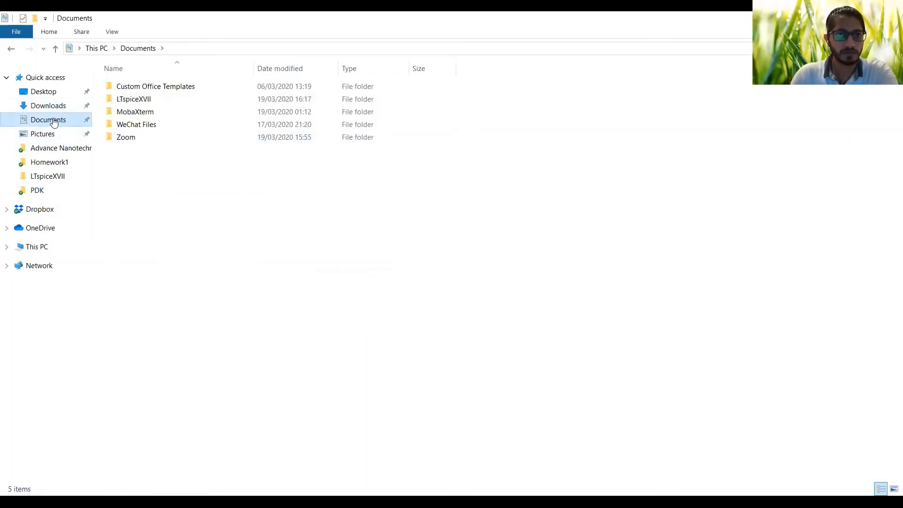
{"action": "double_click", "coordinate": [142, 100]}
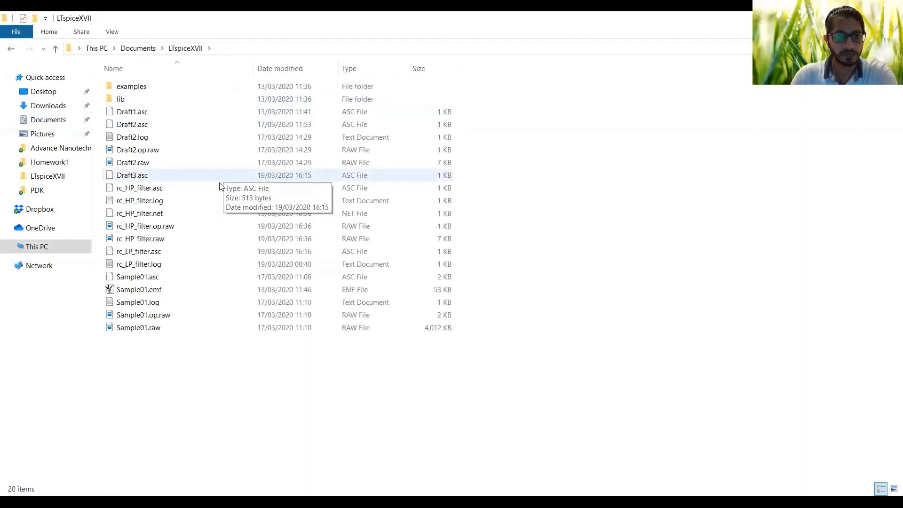
Step: Try to open rc_HP_filter.op.raw with its default app and Draft2.raw with Photos
{"action": "left_click", "coordinate": [141, 239]}
{"action": "double_click", "coordinate": [146, 227]}
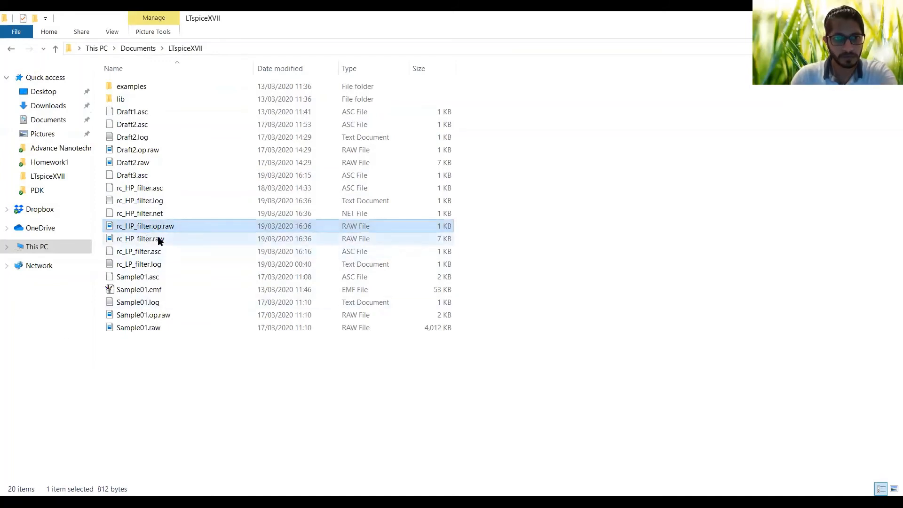
{"action": "left_click", "coordinate": [159, 240]}
{"action": "left_click", "coordinate": [136, 164]}
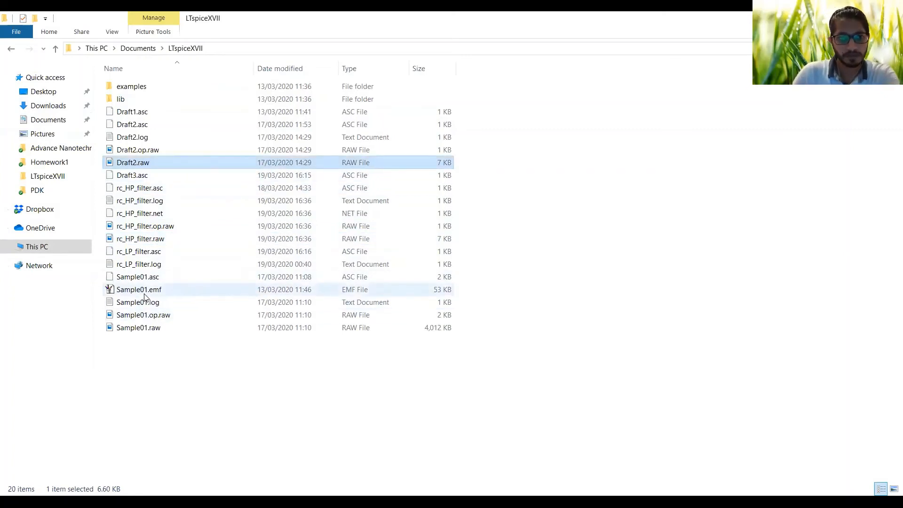
{"action": "right_click", "coordinate": [139, 154]}
{"action": "right_click", "coordinate": [129, 161]}
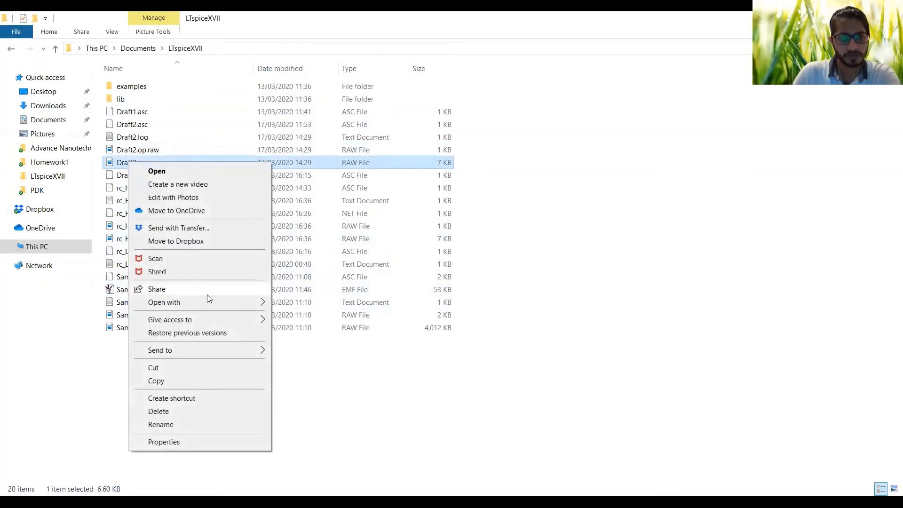
{"action": "mouse_move", "coordinate": [210, 301]}
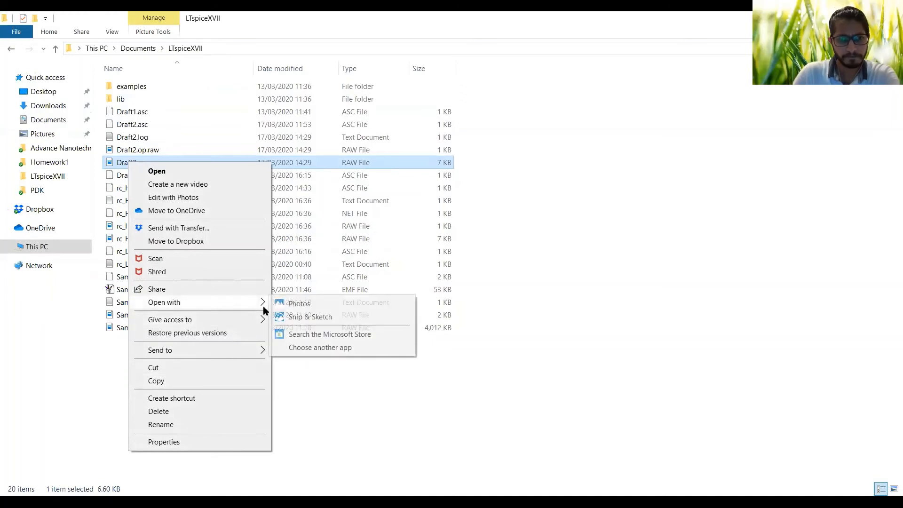
{"action": "left_click", "coordinate": [301, 305]}
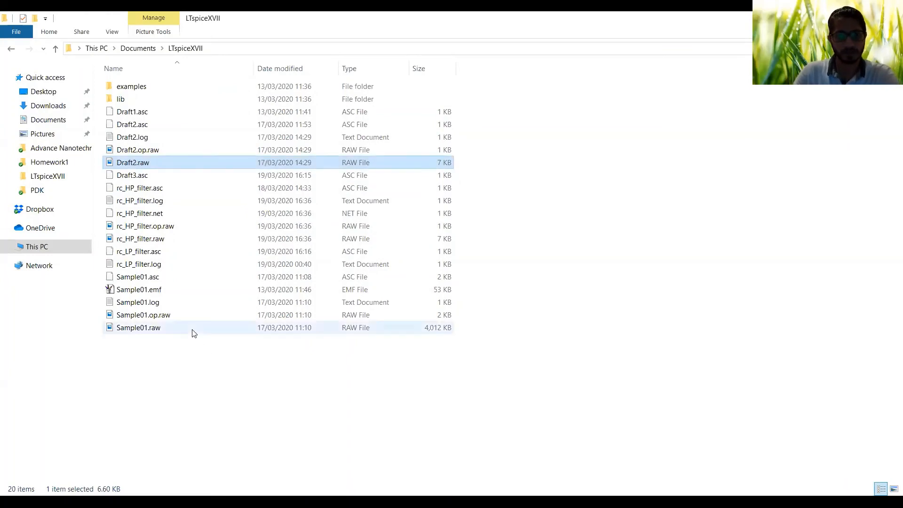
Step: Examine the entries for Sample01.emf, Draft2.op.raw, rc_HP_filter.op.raw and rc_HP_filter.raw in the LTspiceXVII folder
{"action": "left_click", "coordinate": [158, 290]}
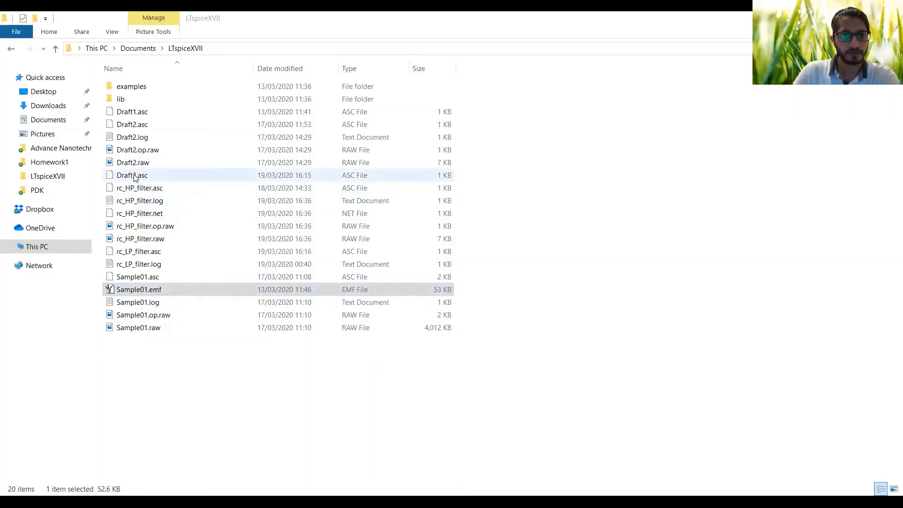
{"action": "left_click", "coordinate": [136, 151]}
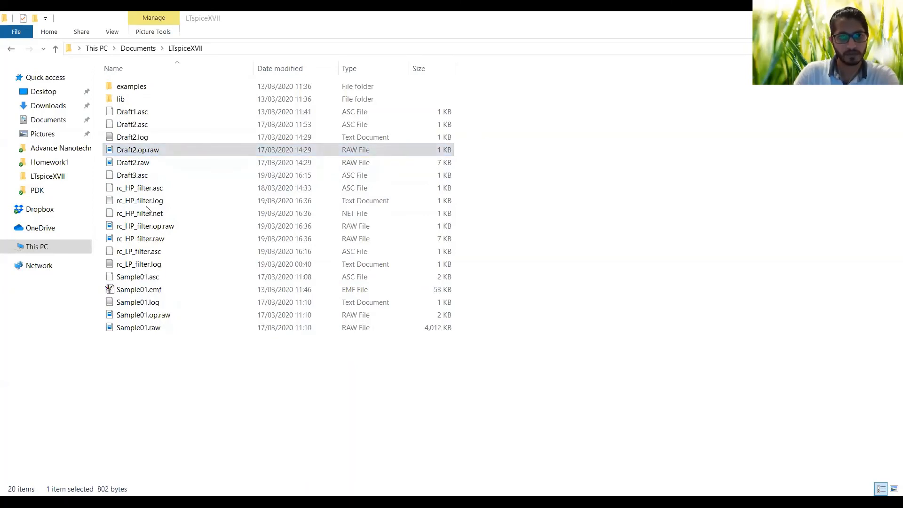
{"action": "left_click", "coordinate": [132, 227]}
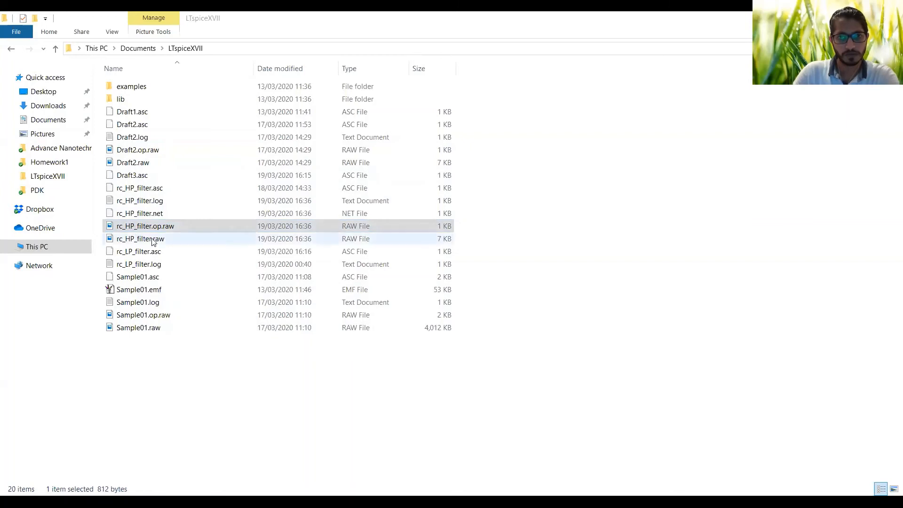
{"action": "left_click", "coordinate": [153, 241]}
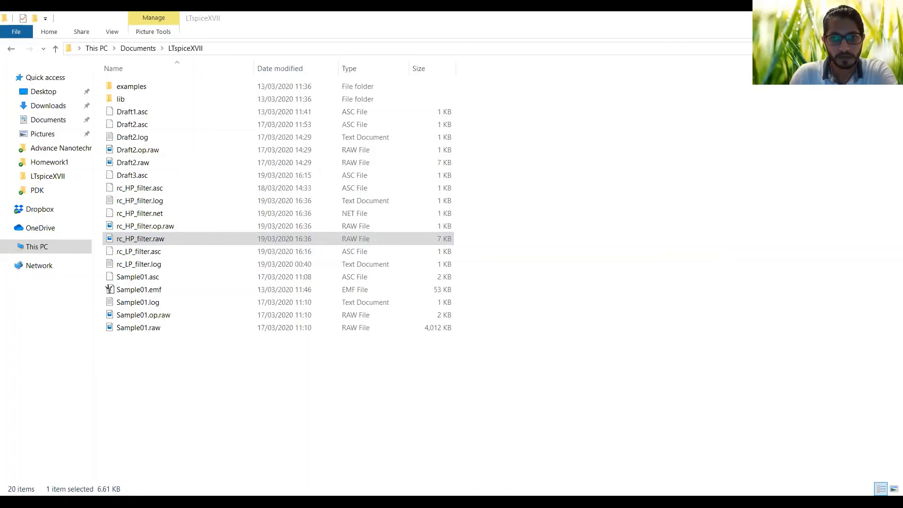
{"action": "key", "text": "alt+Tab"}
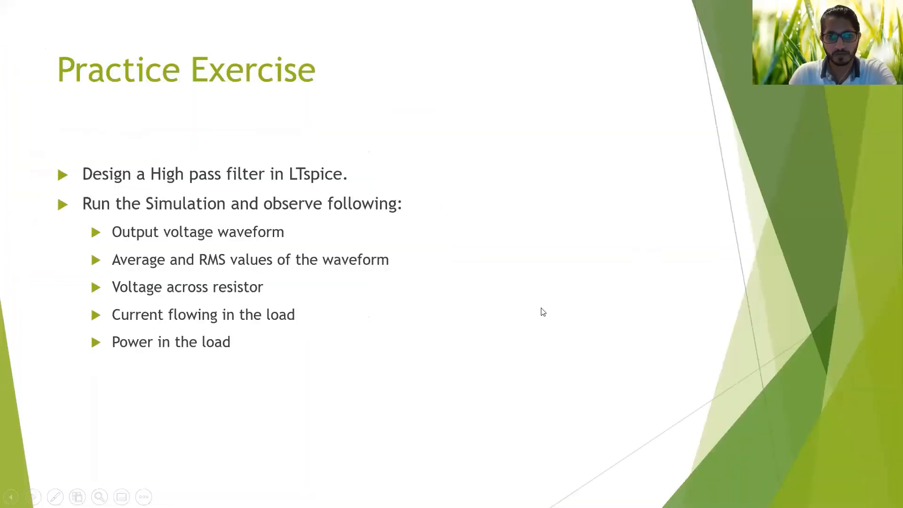
{"action": "left_click", "coordinate": [32, 497]}
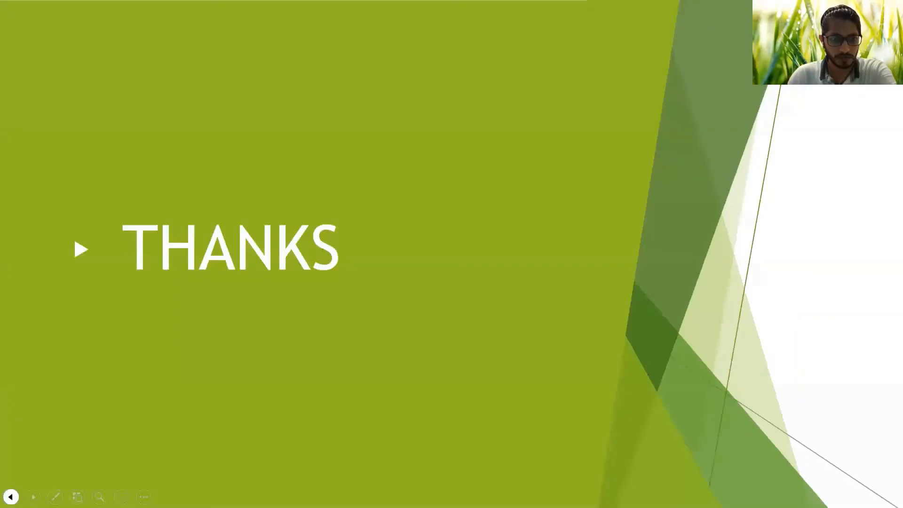
{"action": "left_click", "coordinate": [11, 497]}
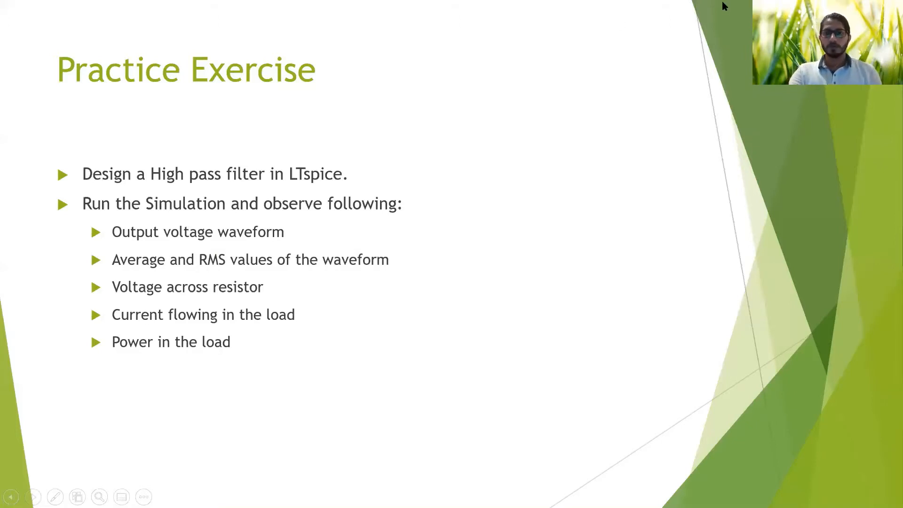
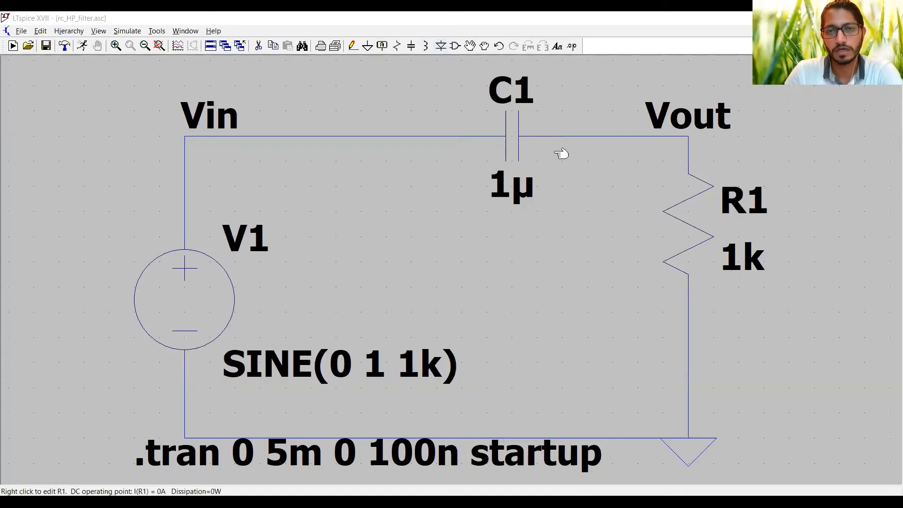
Step: Place a diode in the empty area beside voltage source V1 in the high-pass filter schematic
{"action": "left_click", "coordinate": [441, 47]}
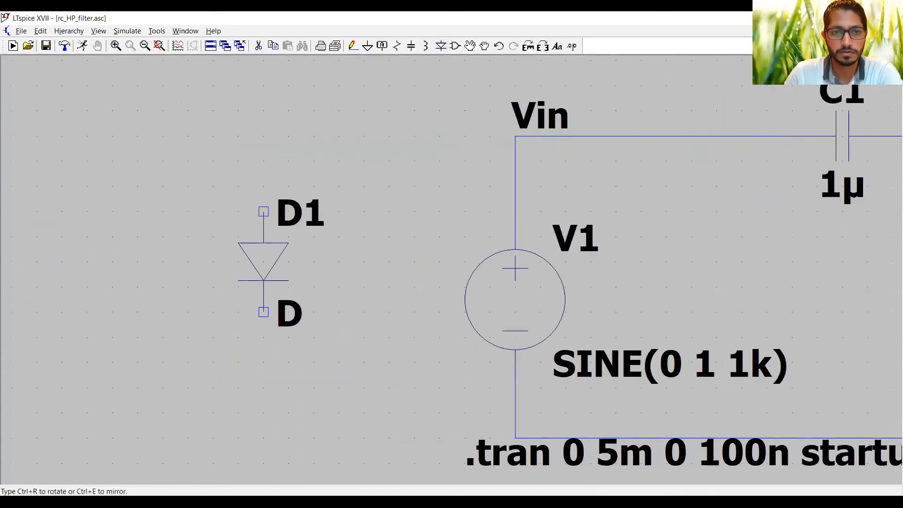
{"action": "left_click", "coordinate": [263, 212]}
{"action": "key", "text": "Escape"}
Step: Open the stock diode list for D1 and view the 1N4148, MMSD4148, 1N5817 and 1N5818 entries
{"action": "right_click", "coordinate": [284, 262]}
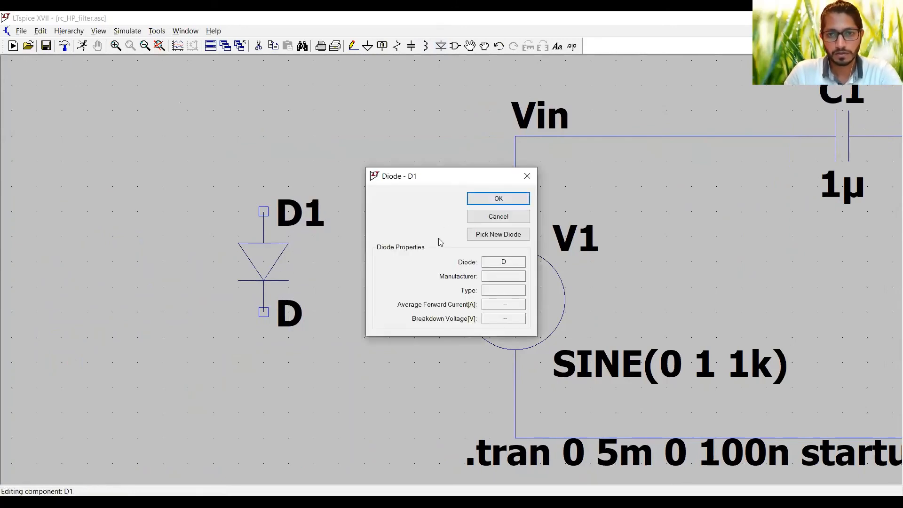
{"action": "left_click", "coordinate": [494, 238]}
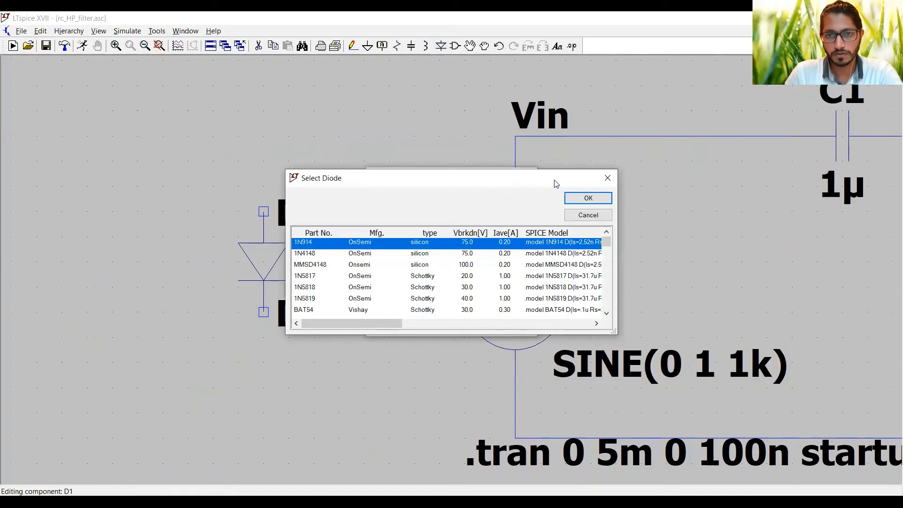
{"action": "left_click_drag", "start_coordinate": [556, 184], "coordinate": [302, 182]}
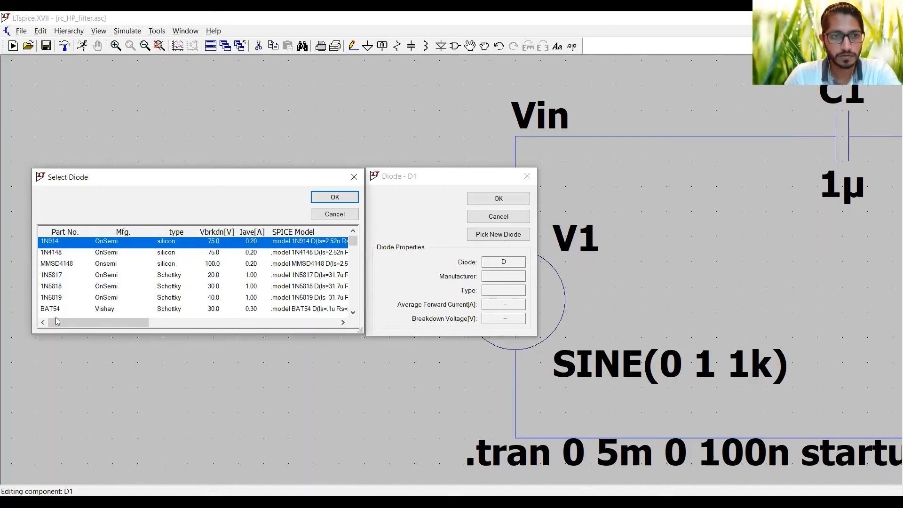
{"action": "left_click", "coordinate": [51, 253]}
{"action": "left_click", "coordinate": [50, 264]}
{"action": "left_click", "coordinate": [50, 275]}
{"action": "left_click", "coordinate": [51, 286]}
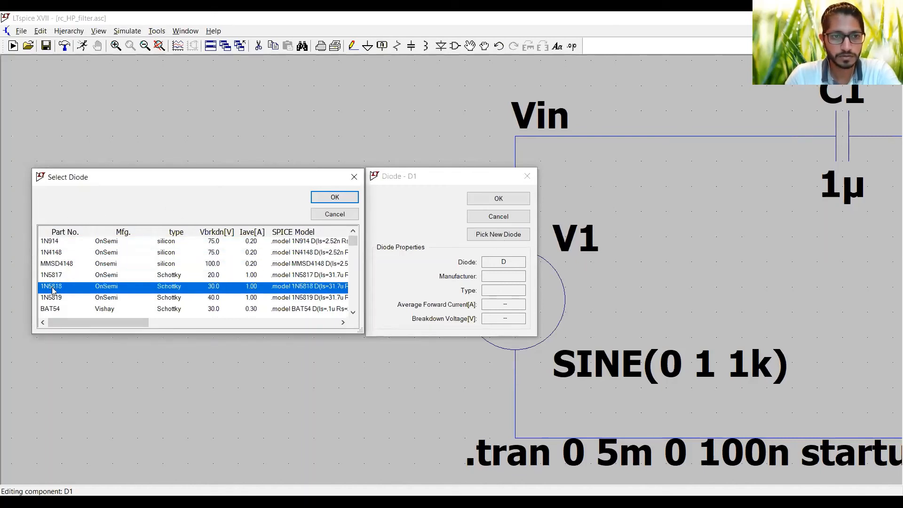
Step: Examine the remaining Schottky, silicon, Zener and rectifier models in the diode list, and leave D1 without picking one
{"action": "scroll", "coordinate": [116, 289], "scroll_direction": "down", "scroll_amount": 1}
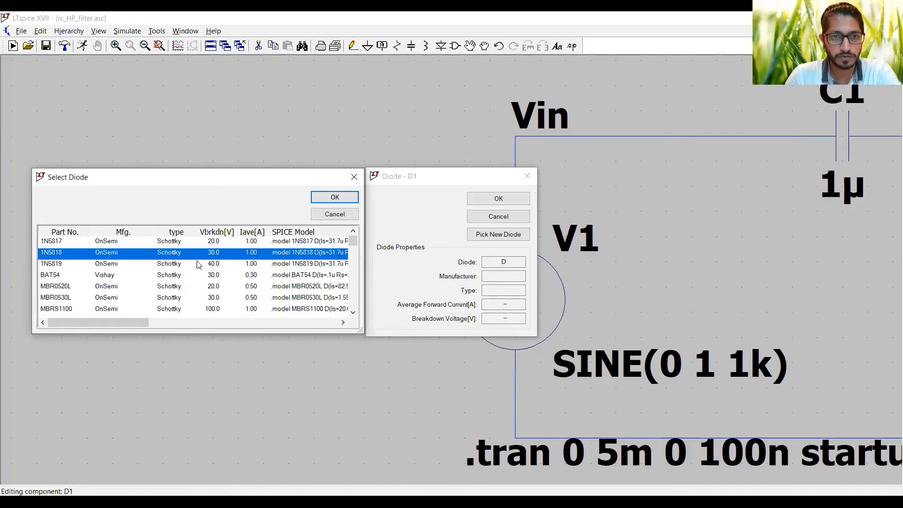
{"action": "mouse_move", "coordinate": [120, 325]}
{"action": "left_mouse_down"}
{"action": "mouse_move", "coordinate": [226, 327]}
{"action": "mouse_move", "coordinate": [157, 344]}
{"action": "mouse_move", "coordinate": [177, 342]}
{"action": "mouse_move", "coordinate": [111, 339]}
{"action": "mouse_move", "coordinate": [117, 332]}
{"action": "left_mouse_up"}
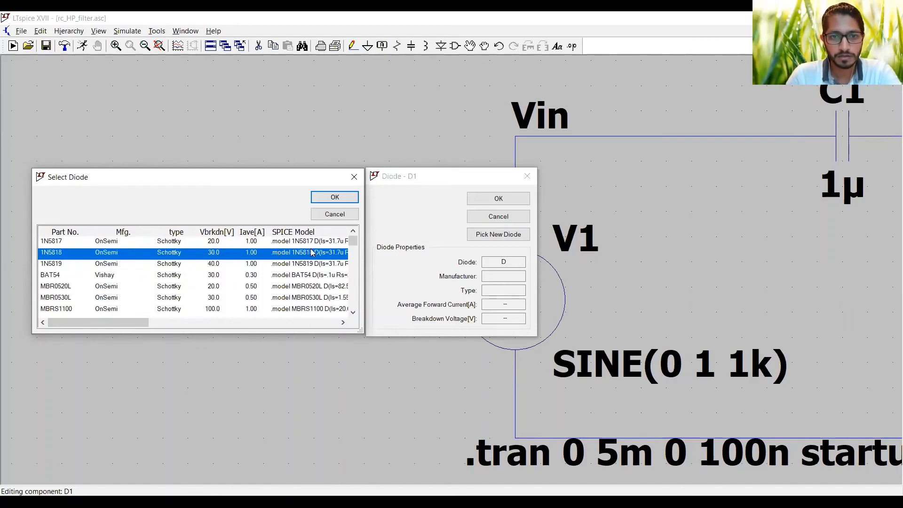
{"action": "left_click_drag", "start_coordinate": [118, 327], "coordinate": [58, 324]}
{"action": "scroll", "coordinate": [125, 276], "scroll_direction": "down", "scroll_amount": 2}
{"action": "scroll", "coordinate": [124, 277], "scroll_direction": "down", "scroll_amount": 10}
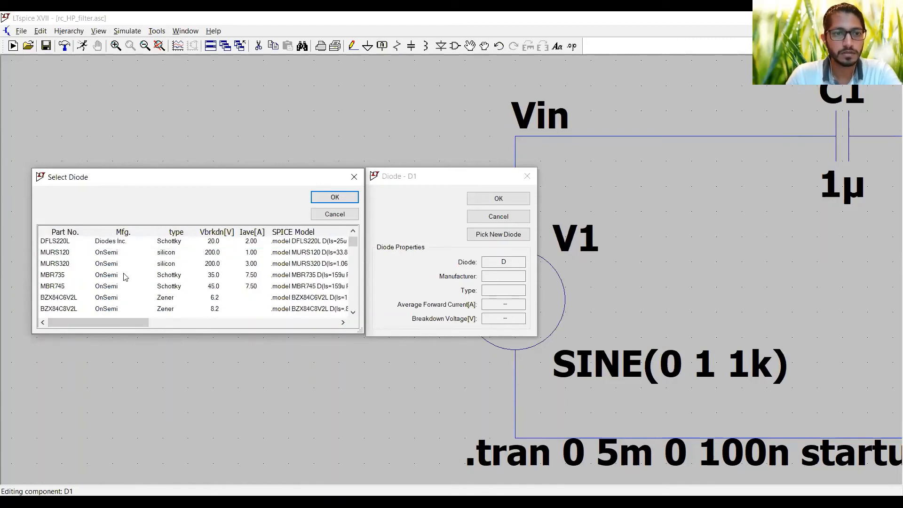
{"action": "scroll", "coordinate": [125, 276], "scroll_direction": "down", "scroll_amount": 6}
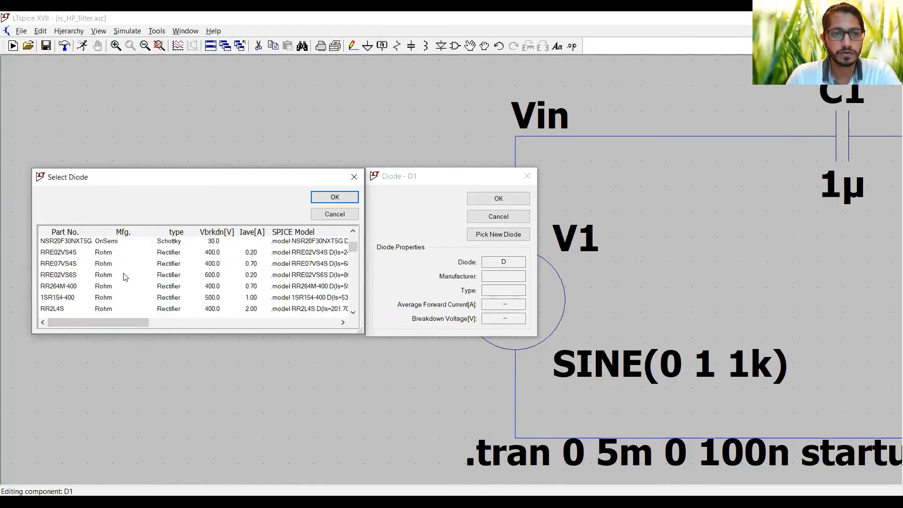
{"action": "mouse_move", "coordinate": [353, 250]}
{"action": "left_mouse_down"}
{"action": "mouse_move", "coordinate": [355, 311]}
{"action": "mouse_move", "coordinate": [353, 241]}
{"action": "left_mouse_up"}
{"action": "left_click", "coordinate": [345, 216]}
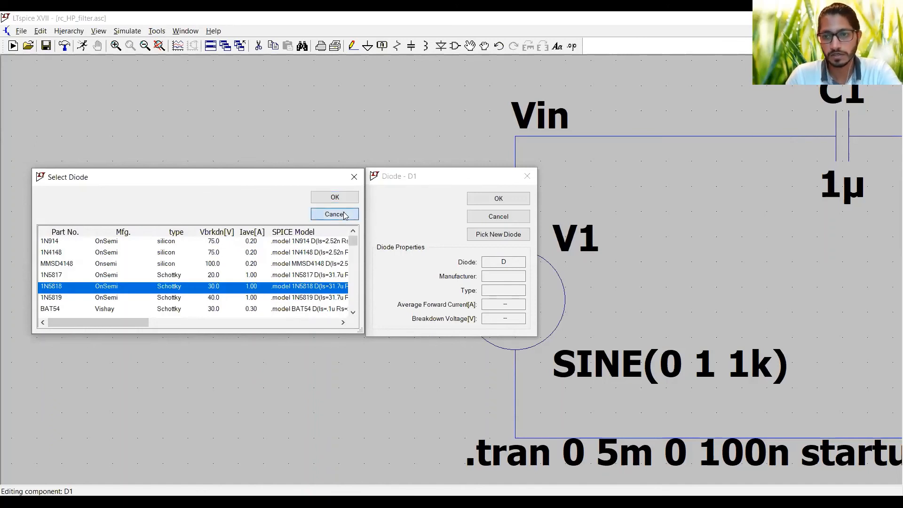
{"action": "left_click", "coordinate": [501, 216]}
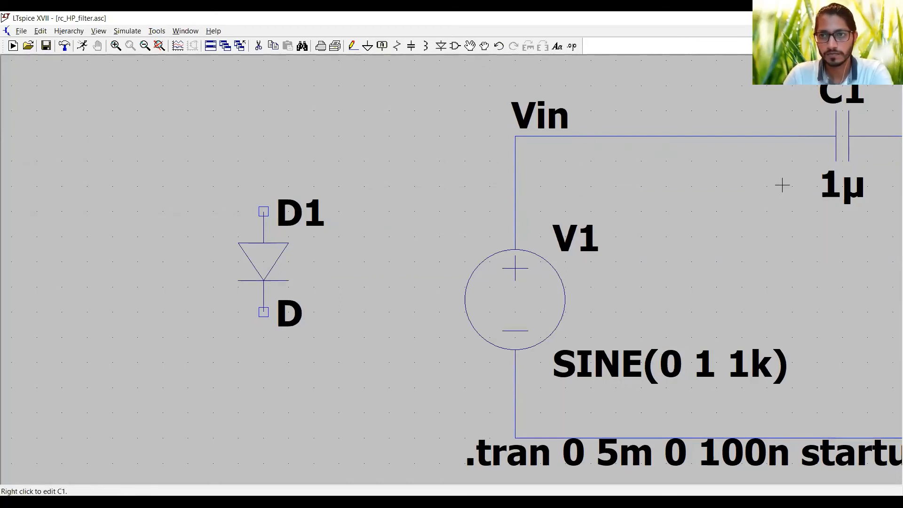
Step: Examine the stock capacitors offered for C1, comparing manufacturer, type, part number and voltage, and leave without selecting one
{"action": "left_click", "coordinate": [158, 47]}
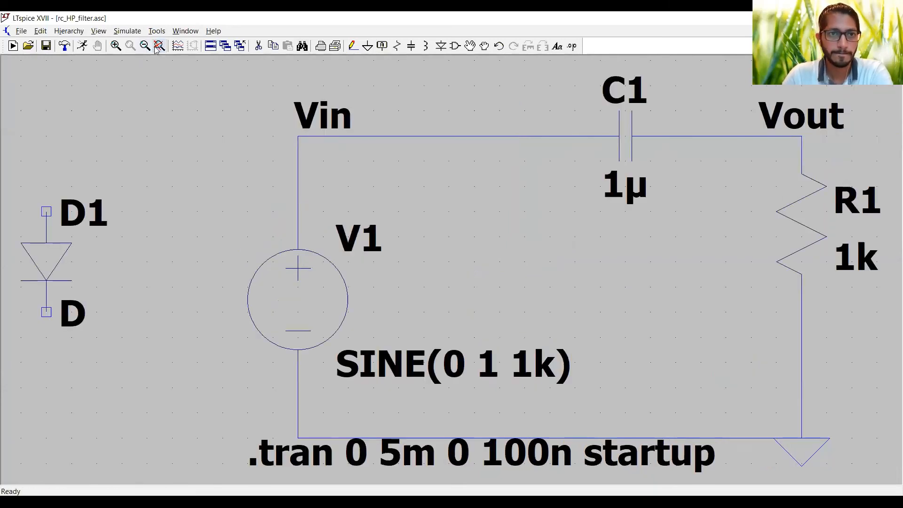
{"action": "right_click", "coordinate": [630, 146]}
{"action": "left_click", "coordinate": [395, 223]}
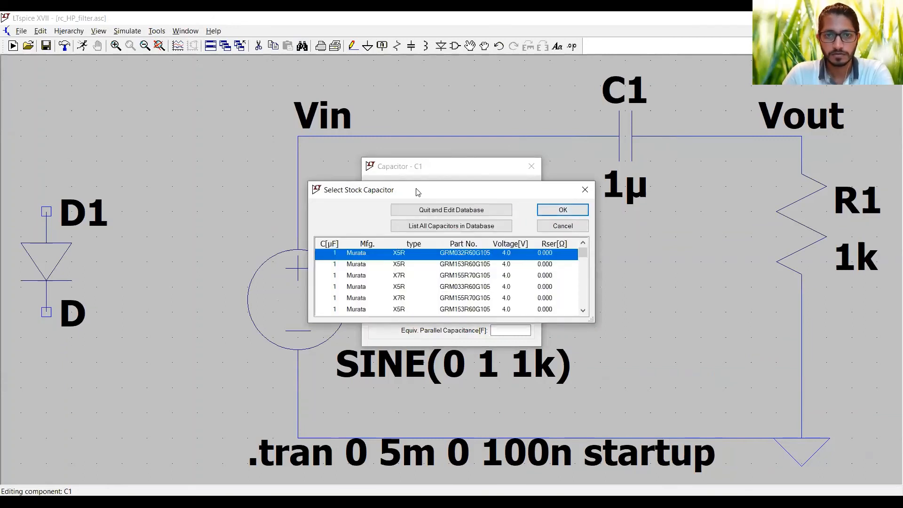
{"action": "left_click_drag", "start_coordinate": [418, 192], "coordinate": [183, 165]}
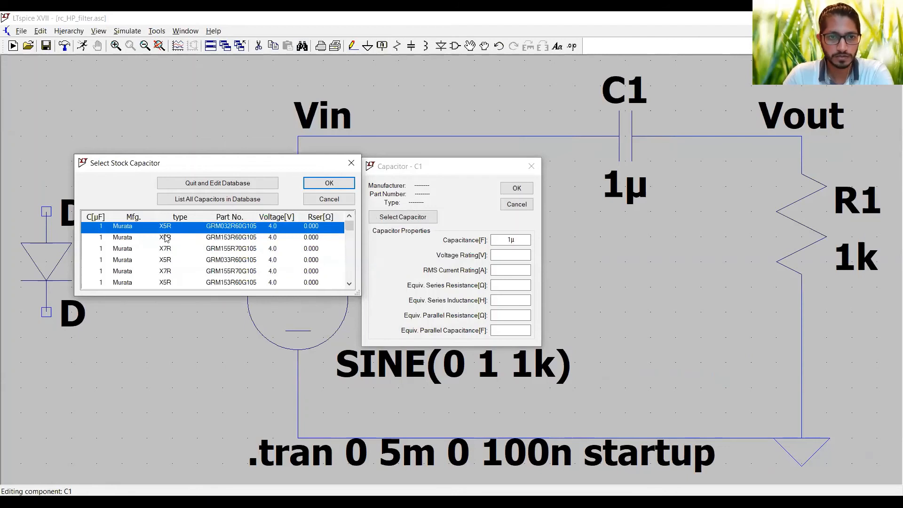
{"action": "left_click_drag", "start_coordinate": [165, 239], "coordinate": [165, 254]}
{"action": "scroll", "coordinate": [167, 276], "scroll_direction": "down", "scroll_amount": 2}
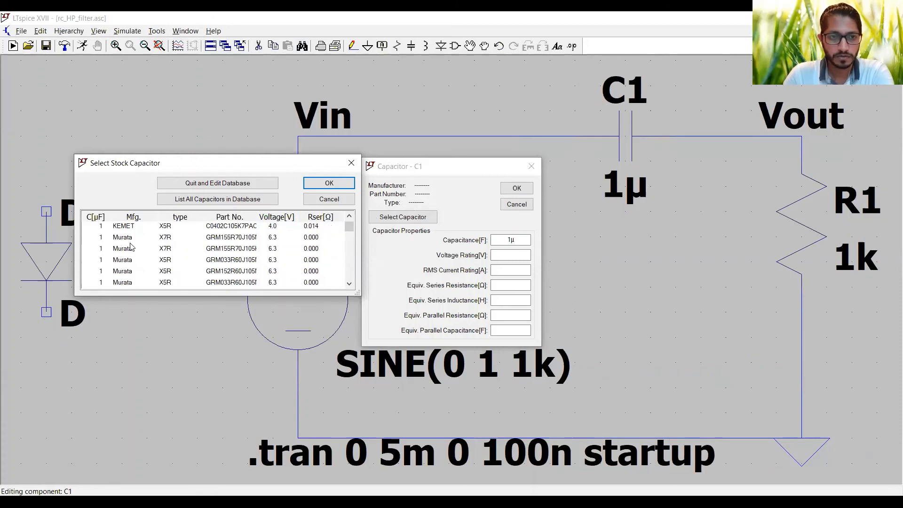
{"action": "left_click", "coordinate": [155, 240]}
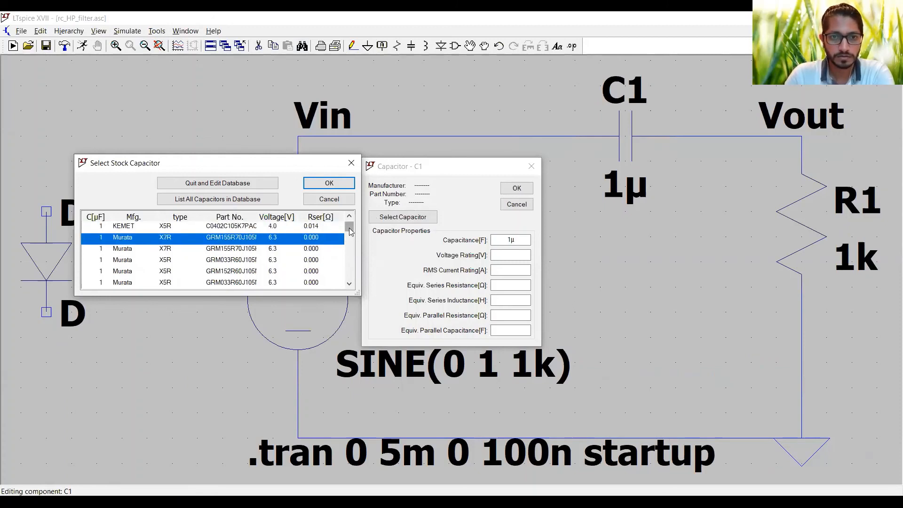
{"action": "mouse_move", "coordinate": [350, 227]}
{"action": "left_mouse_down"}
{"action": "mouse_move", "coordinate": [354, 283]}
{"action": "mouse_move", "coordinate": [352, 226]}
{"action": "left_mouse_up"}
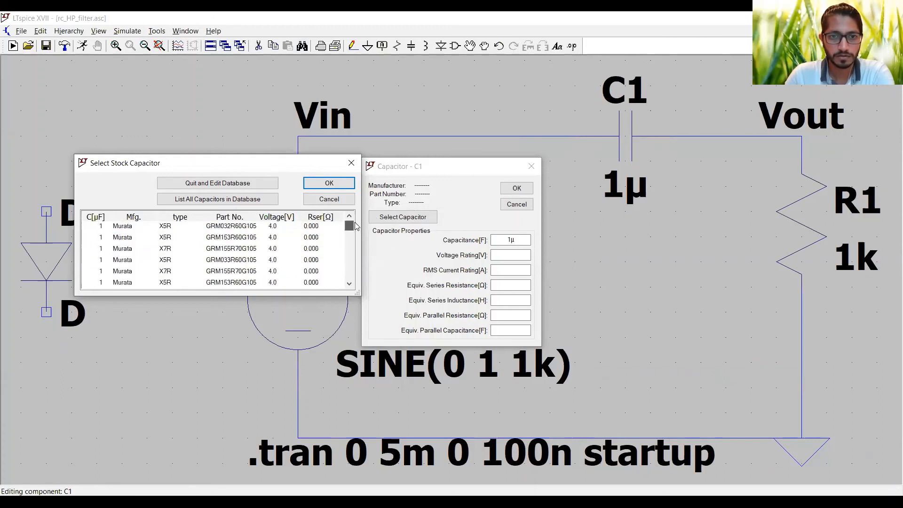
{"action": "left_click", "coordinate": [281, 228]}
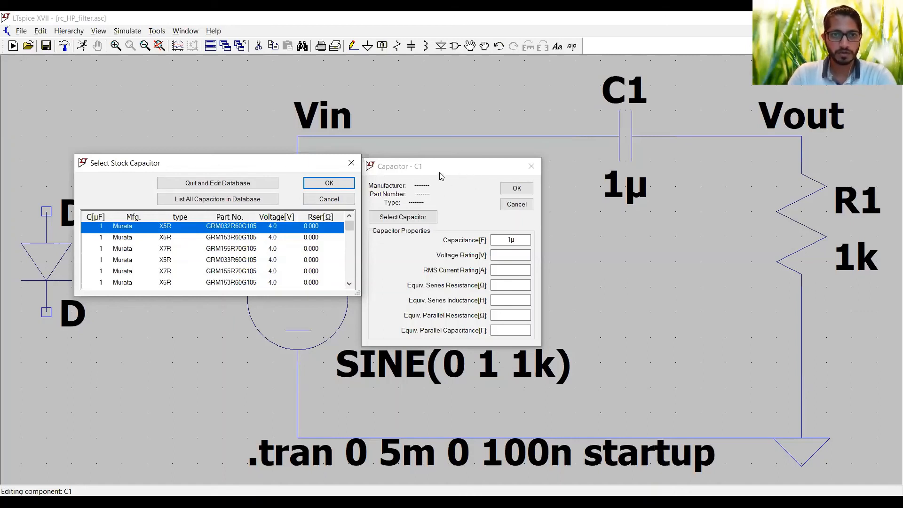
{"action": "left_click", "coordinate": [352, 163]}
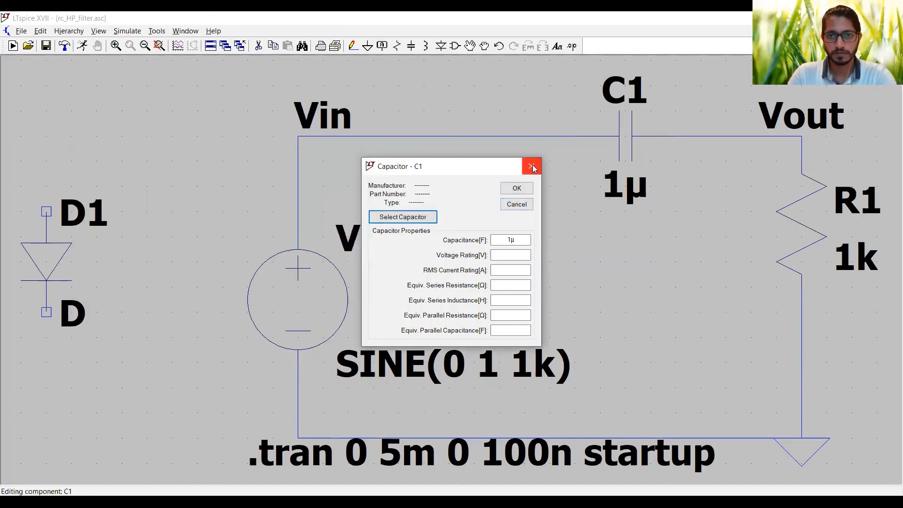
{"action": "left_click", "coordinate": [531, 167]}
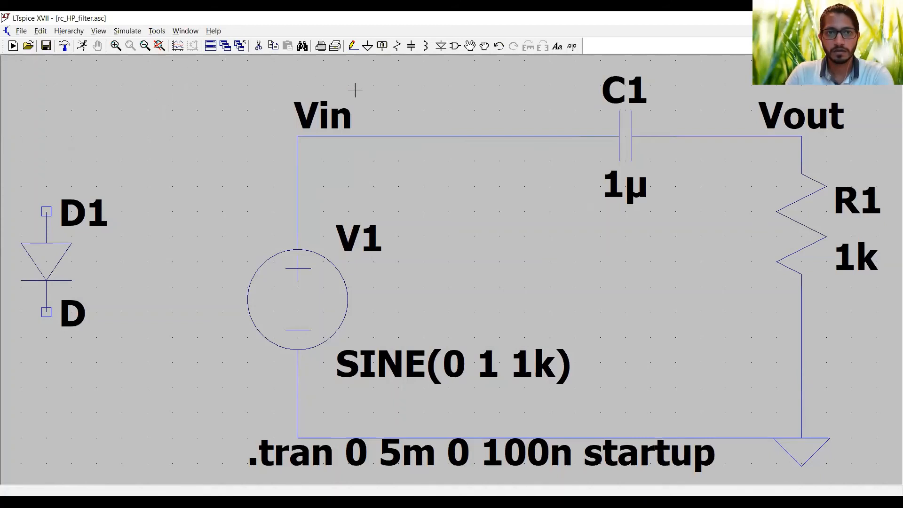
Step: Delete diode D1 from the schematic and fit the remaining filter circuit in the view
{"action": "left_click", "coordinate": [258, 46]}
{"action": "left_click", "coordinate": [43, 262]}
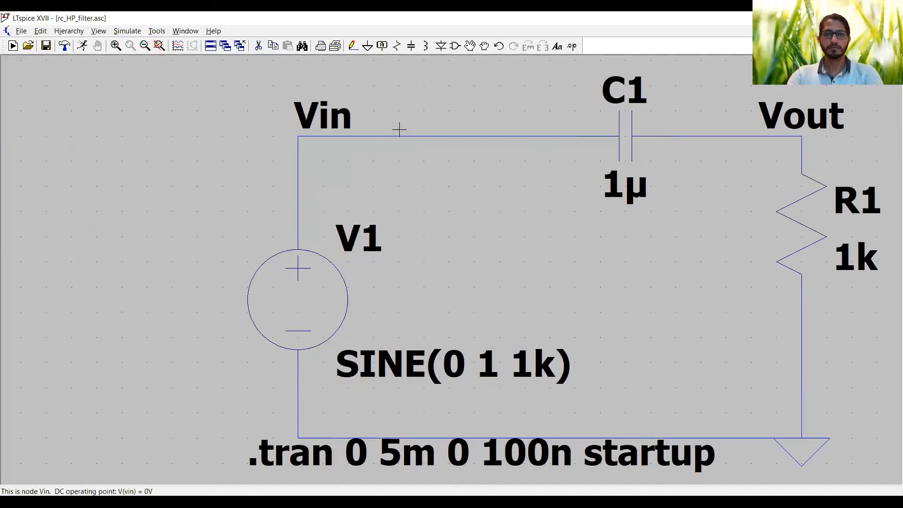
{"action": "left_click", "coordinate": [159, 46]}
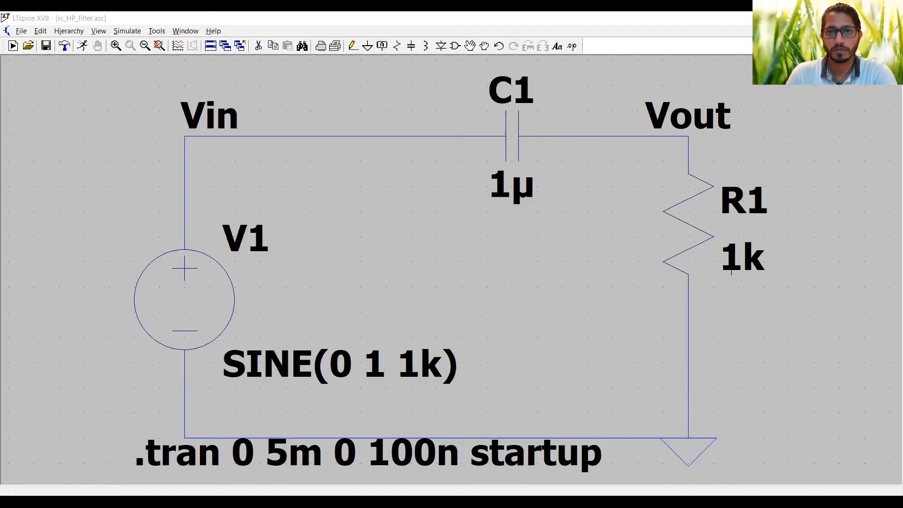
Step: Open the settings of voltage source V1 and compare the parameters of its PULSE and SINE functions
{"action": "left_click", "coordinate": [630, 68]}
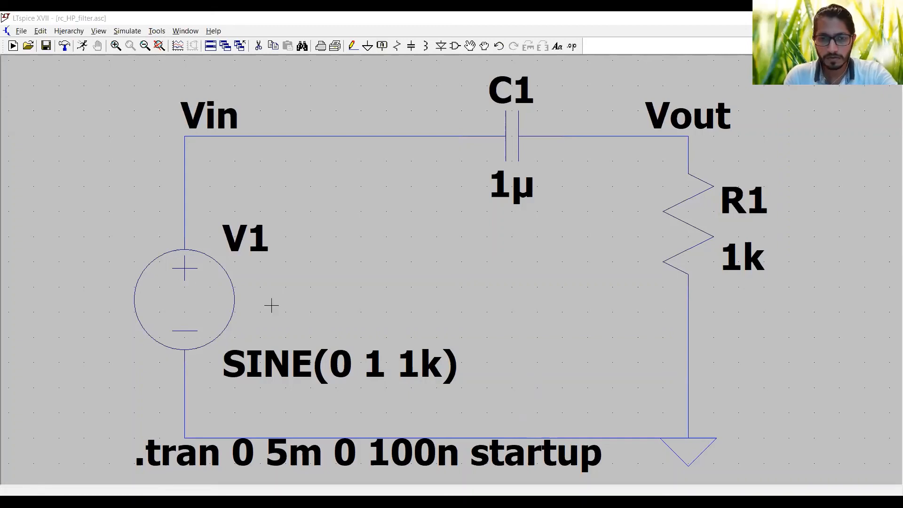
{"action": "right_click", "coordinate": [219, 310]}
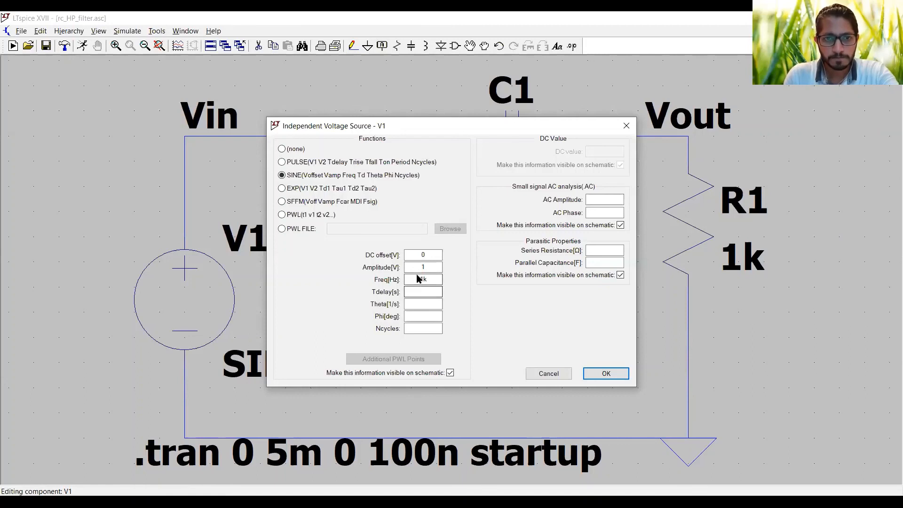
{"action": "left_click", "coordinate": [309, 163]}
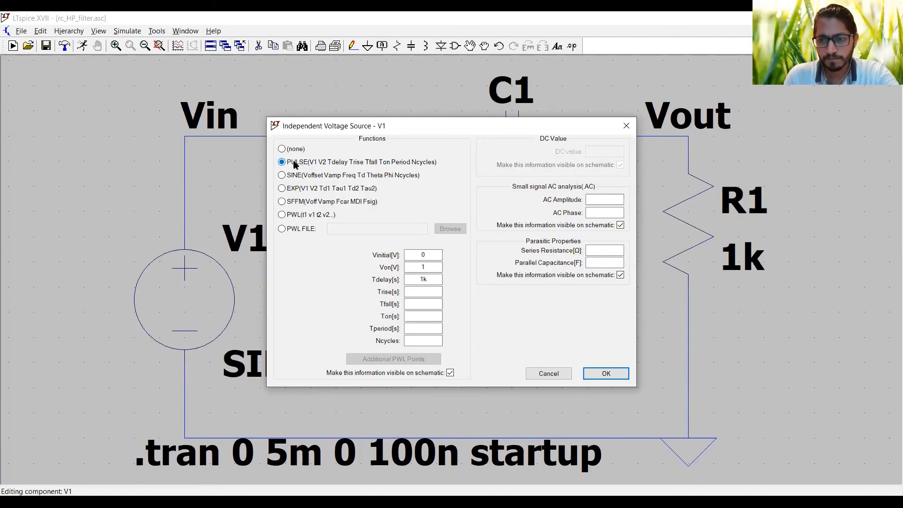
{"action": "left_click", "coordinate": [289, 176]}
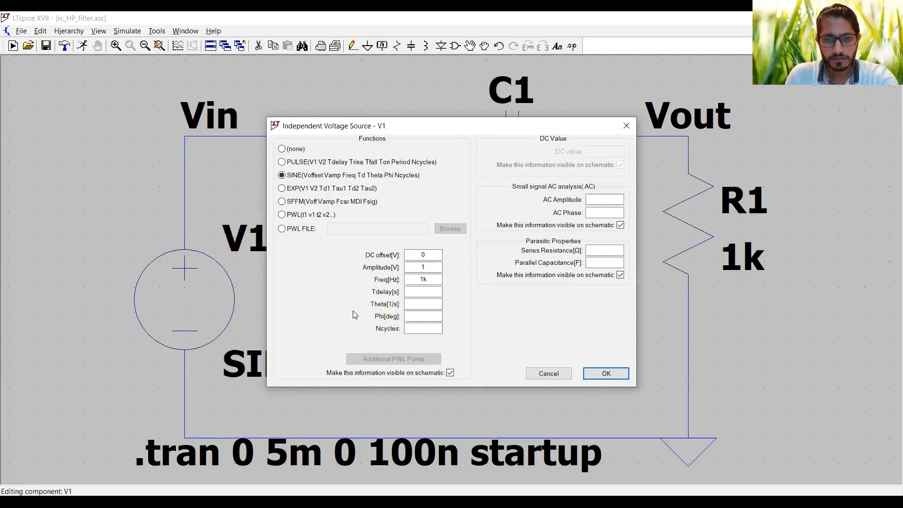
Step: Set the sine amplitude of voltage source V1 to 0.5 V
{"action": "left_click_drag", "start_coordinate": [429, 267], "coordinate": [395, 267]}
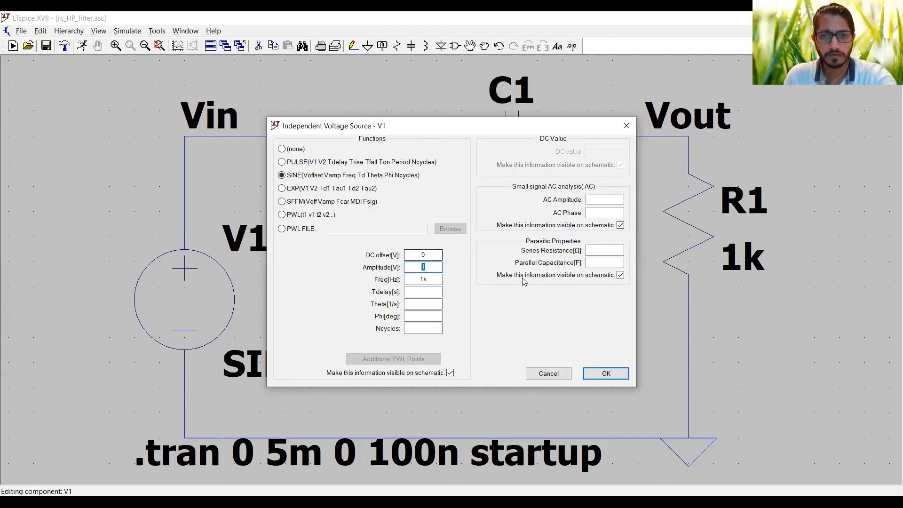
{"action": "left_click", "coordinate": [425, 268]}
{"action": "left_click_drag", "start_coordinate": [425, 267], "coordinate": [410, 267]}
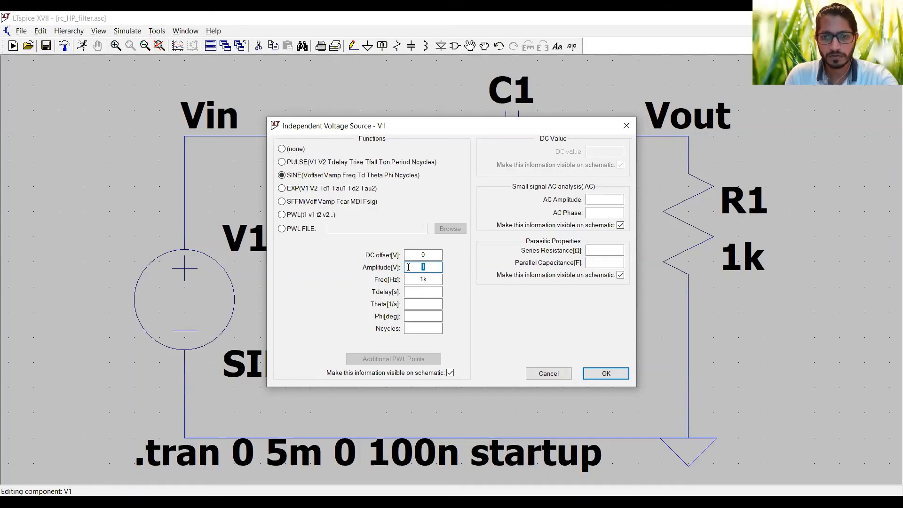
{"action": "type", "text": "0.5"}
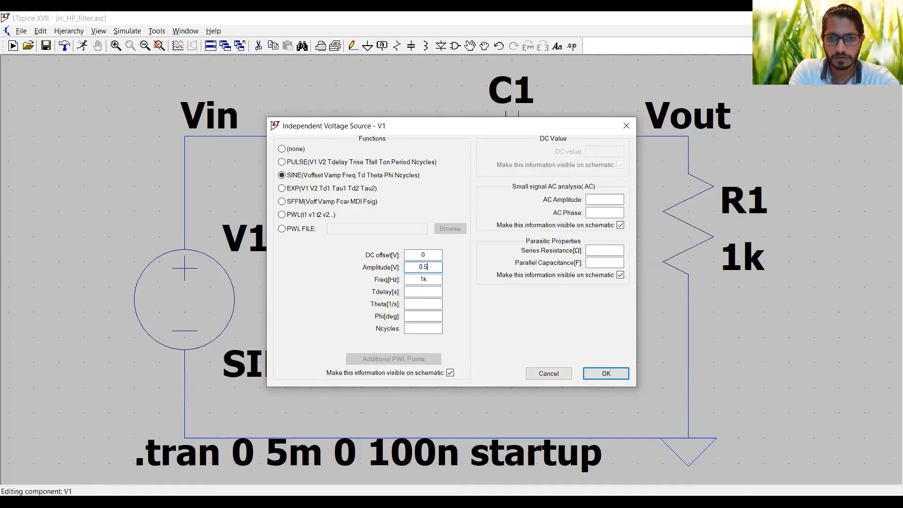
{"action": "left_click", "coordinate": [435, 279]}
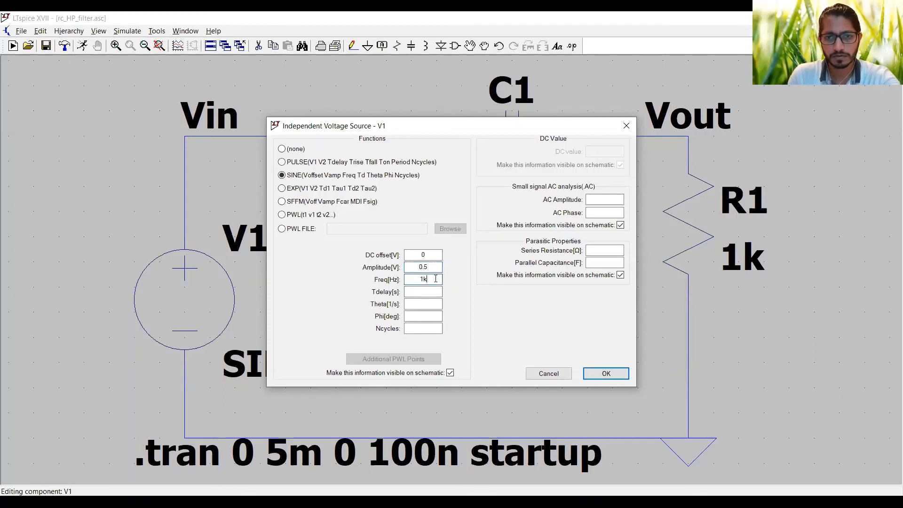
{"action": "left_click", "coordinate": [432, 269]}
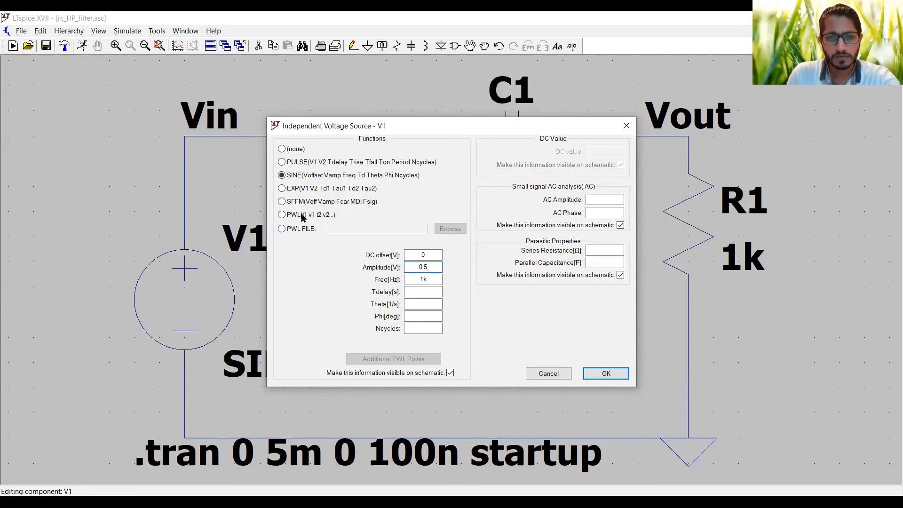
Step: Examine the PULSE parameters of voltage source V1 and the PWL function's time and value pairs from point 1 through point 4
{"action": "left_click", "coordinate": [299, 166]}
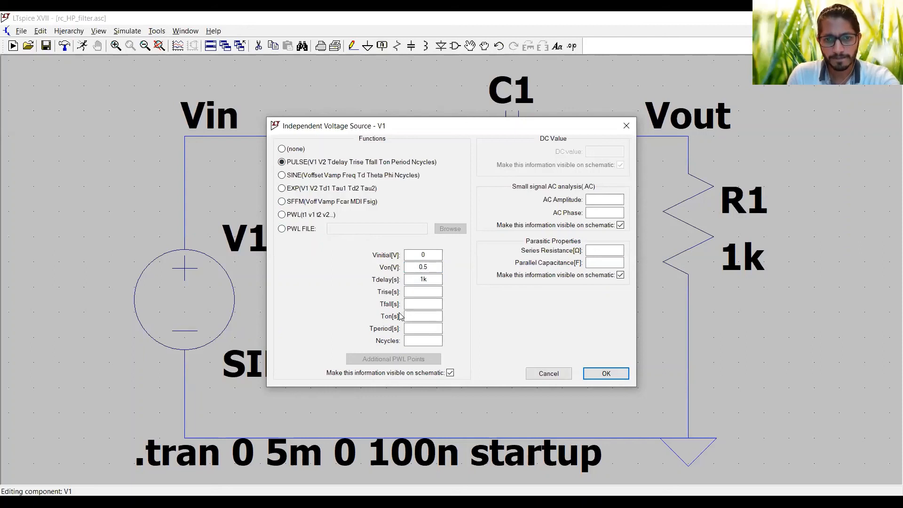
{"action": "left_click", "coordinate": [300, 215]}
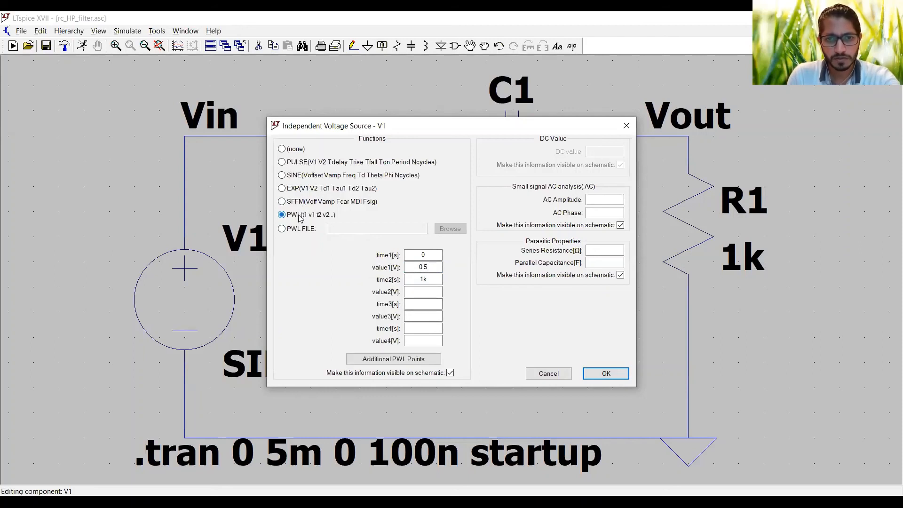
{"action": "left_click_drag", "start_coordinate": [429, 253], "coordinate": [395, 252]}
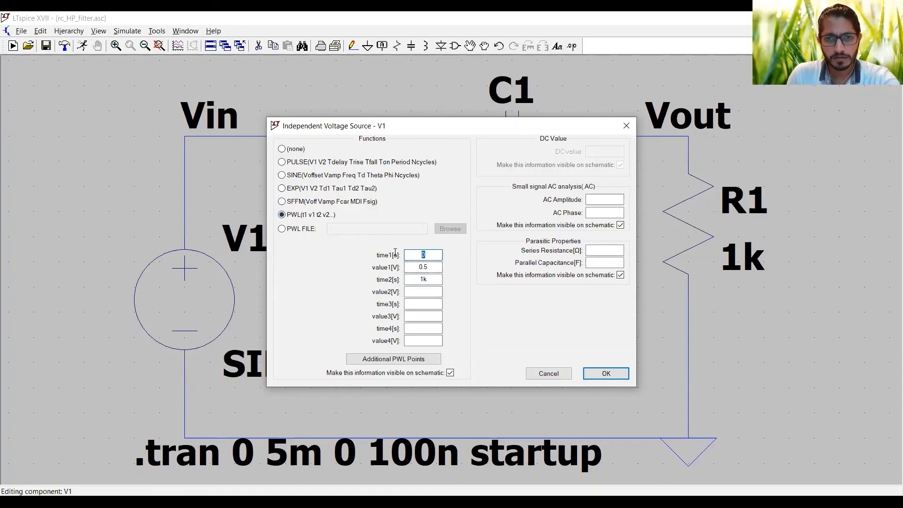
{"action": "key", "text": "Tab"}
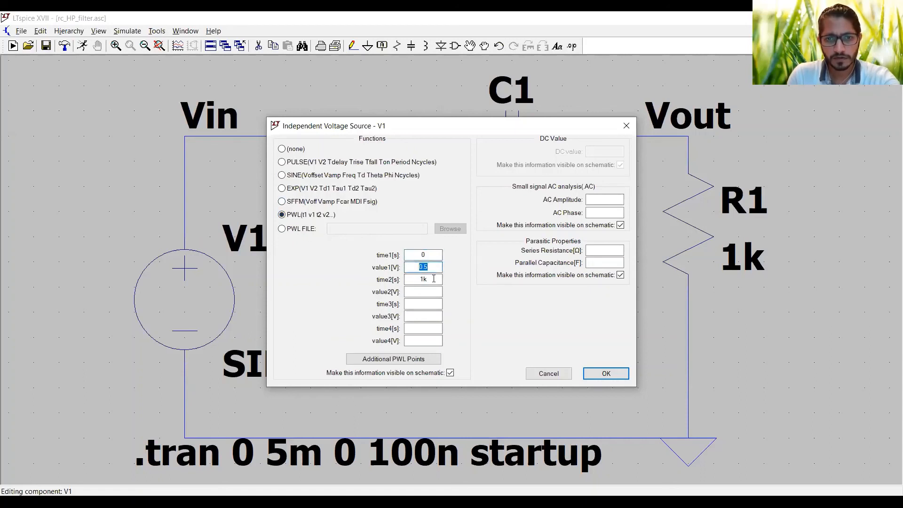
{"action": "key", "text": "Tab"}
{"action": "key", "text": "Tab"}
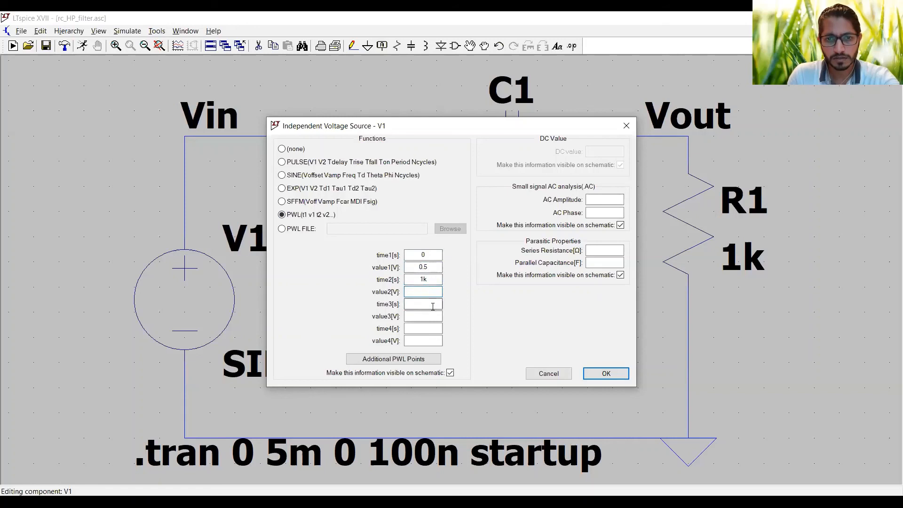
{"action": "key", "text": "Tab"}
{"action": "key", "text": "Tab"}
{"action": "key", "text": "Tab"}
{"action": "key", "text": "Tab"}
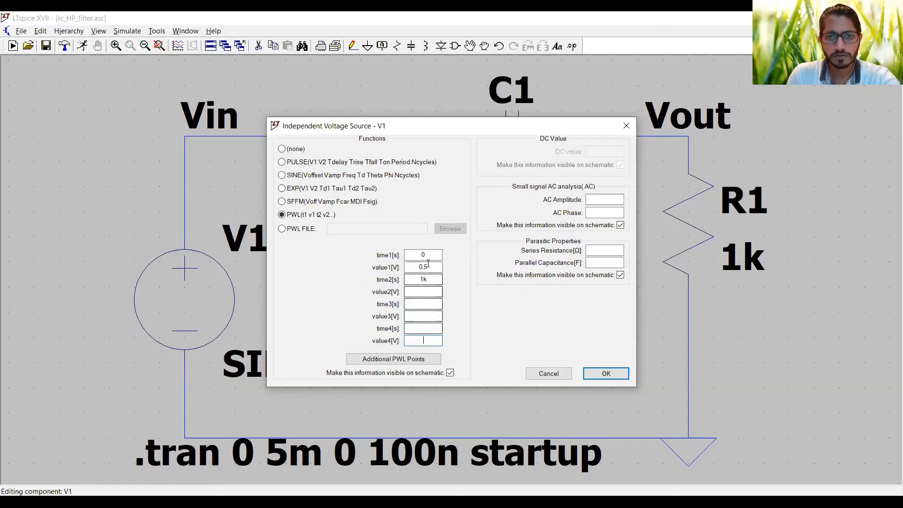
Step: Return V1 to the SINE function, review its amplitude, and leave the source settings without applying the changes
{"action": "left_click", "coordinate": [303, 176]}
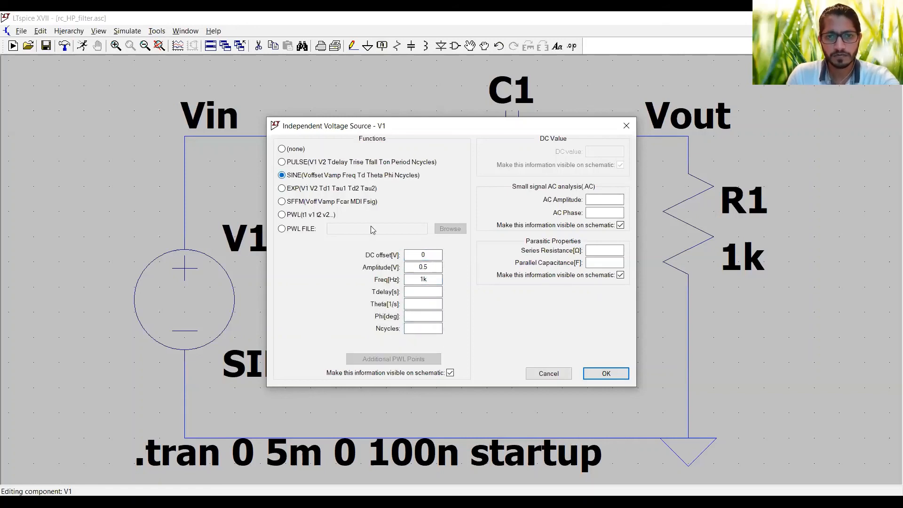
{"action": "left_click_drag", "start_coordinate": [432, 268], "coordinate": [404, 265]}
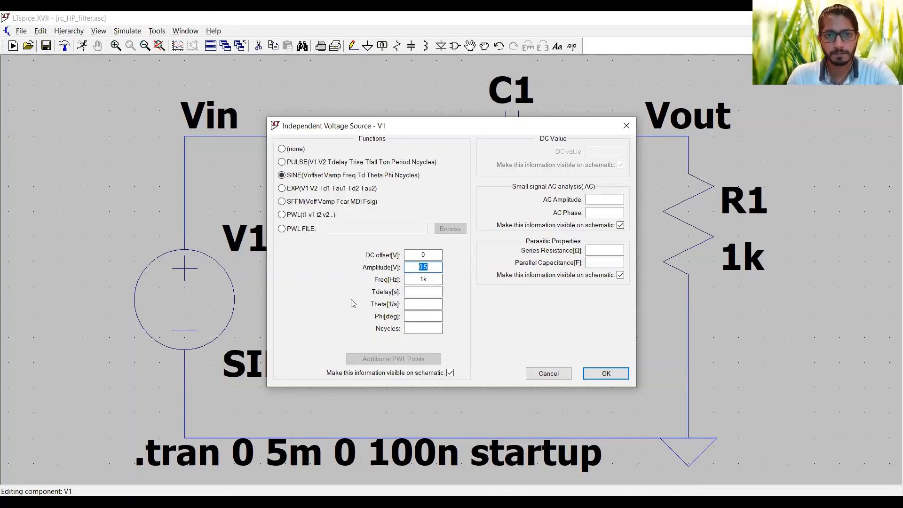
{"action": "left_click", "coordinate": [548, 373]}
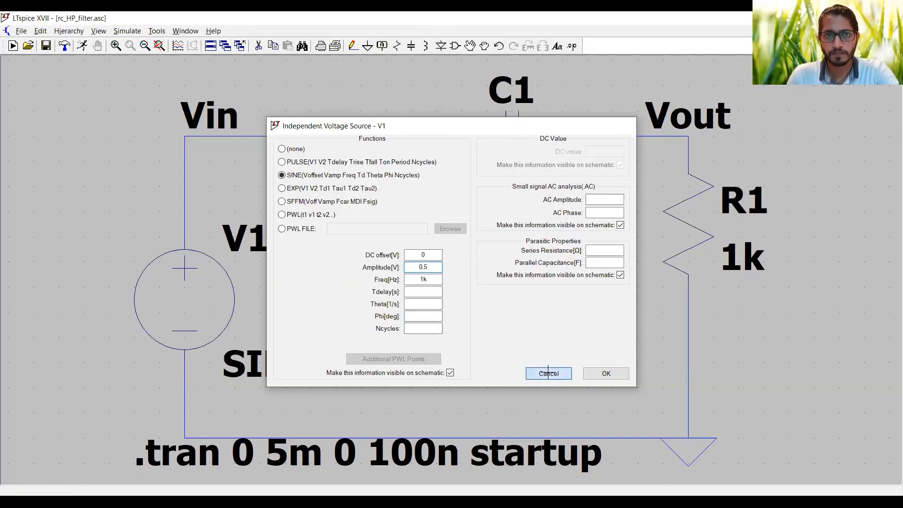
{"action": "left_click", "coordinate": [548, 373]}
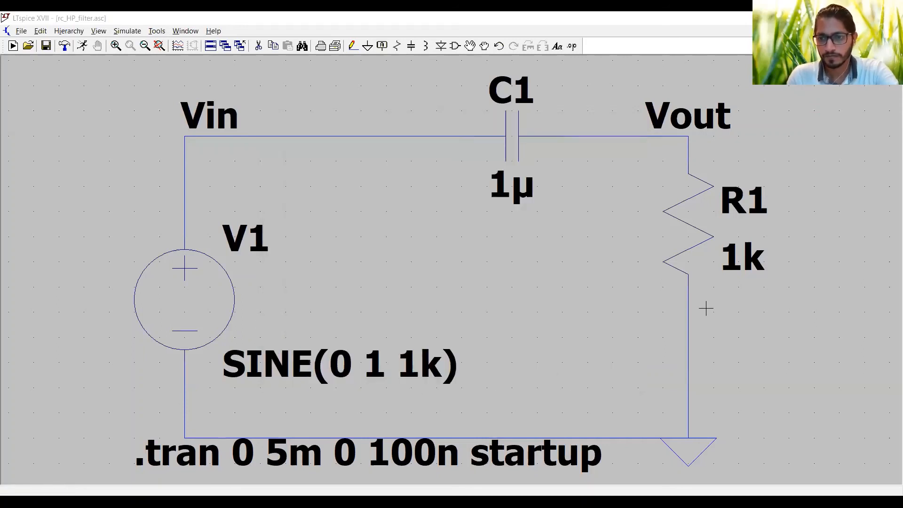